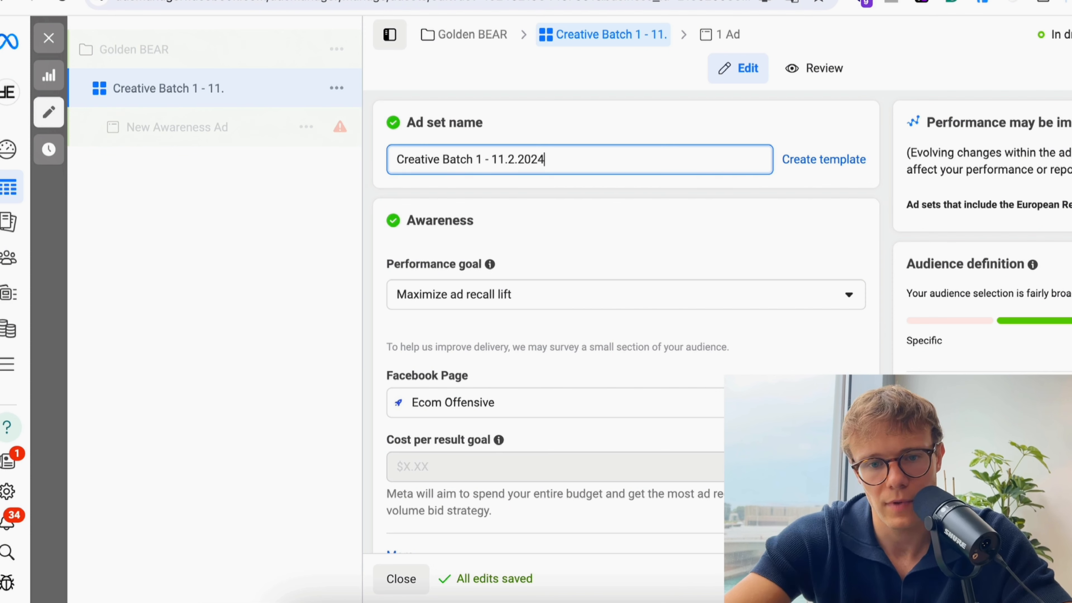
Check the ad set name and keep Maximize ad recall lift as the performance goal.
{"action": "left_click", "coordinate": [497, 158]}
{"action": "left_click", "coordinate": [585, 158]}
{"action": "scroll", "coordinate": [575, 213], "scroll_direction": "down", "scroll_amount": 4}
{"action": "scroll", "coordinate": [575, 213], "scroll_direction": "up", "scroll_amount": 1}
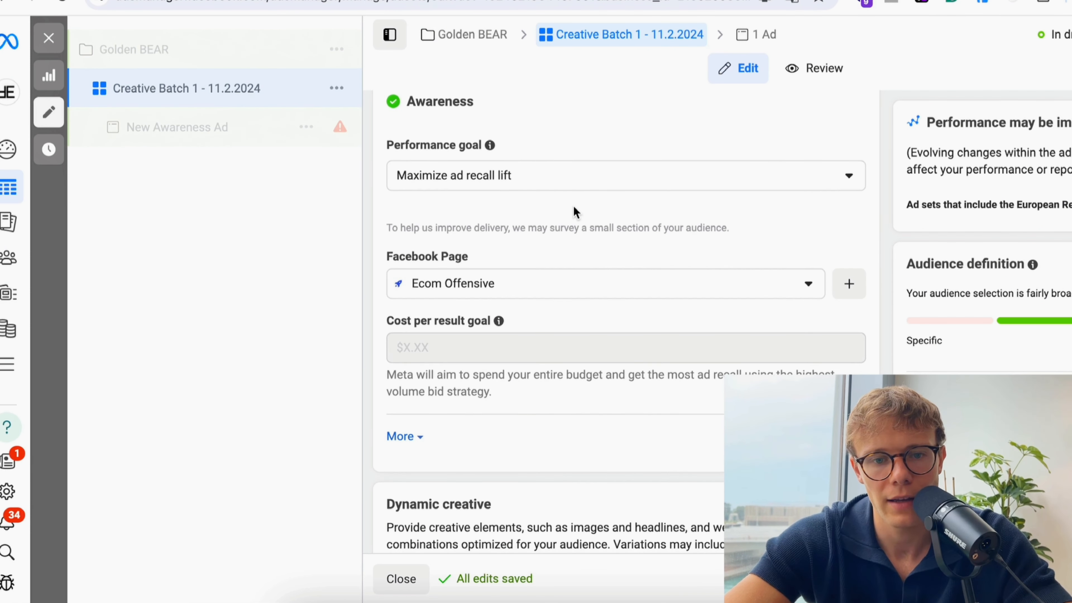
{"action": "left_click_drag", "start_coordinate": [394, 148], "coordinate": [491, 175]}
{"action": "left_click", "coordinate": [490, 174]}
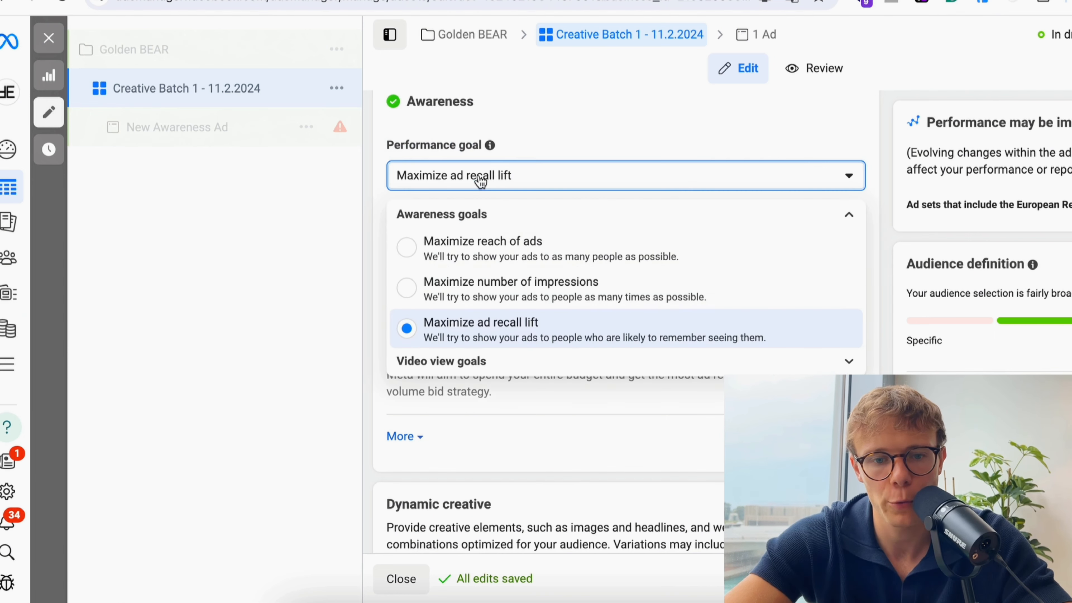
{"action": "left_click", "coordinate": [478, 337]}
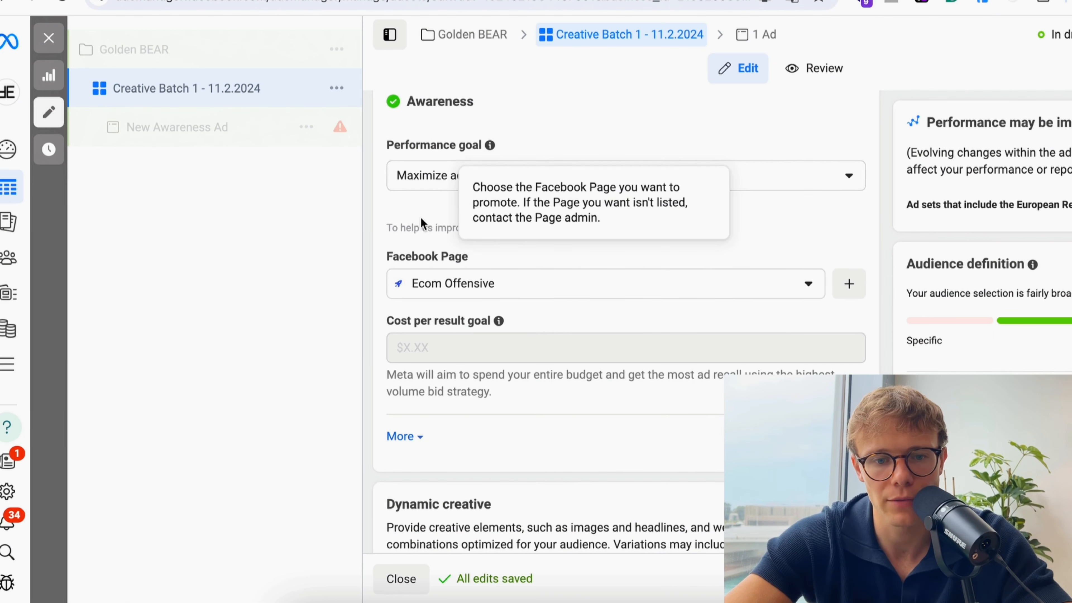
Try Maximize reach of ads as the performance goal and switch it back to Maximize ad recall lift.
{"action": "left_click", "coordinate": [421, 185]}
{"action": "left_click", "coordinate": [490, 242]}
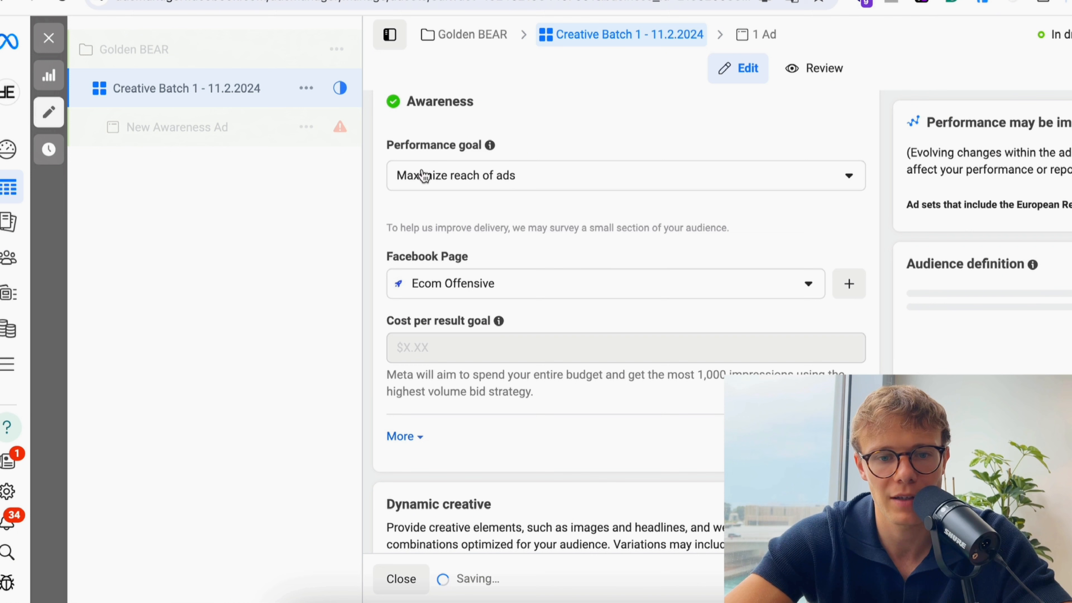
{"action": "left_click", "coordinate": [452, 186]}
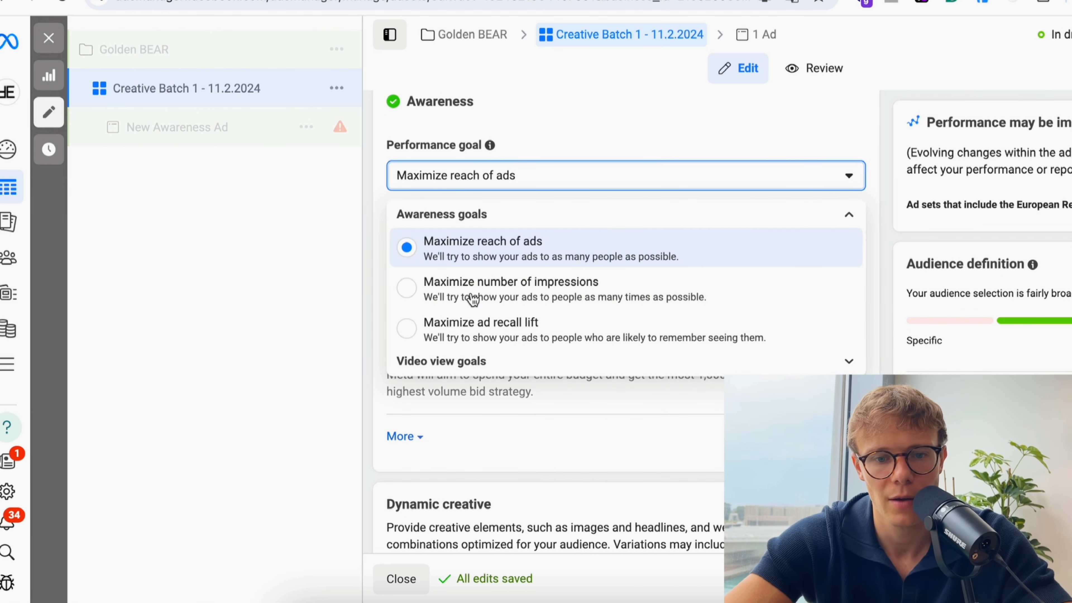
{"action": "left_click", "coordinate": [490, 329]}
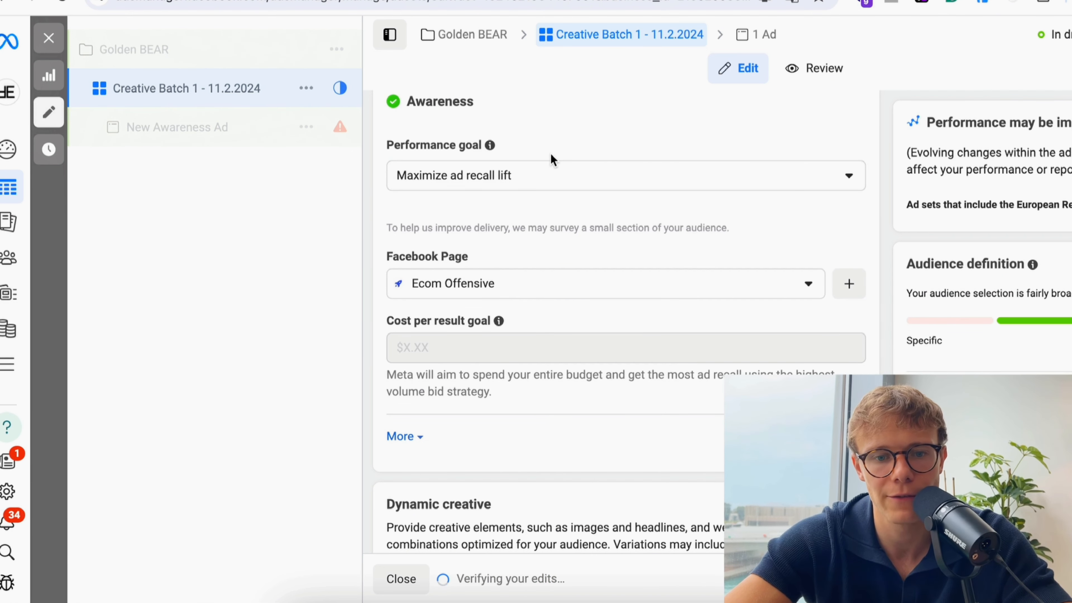
Schedule the ad set to start on Feb 12, 2024 at 12:00 AM.
{"action": "scroll", "coordinate": [576, 436], "scroll_direction": "down", "scroll_amount": 5}
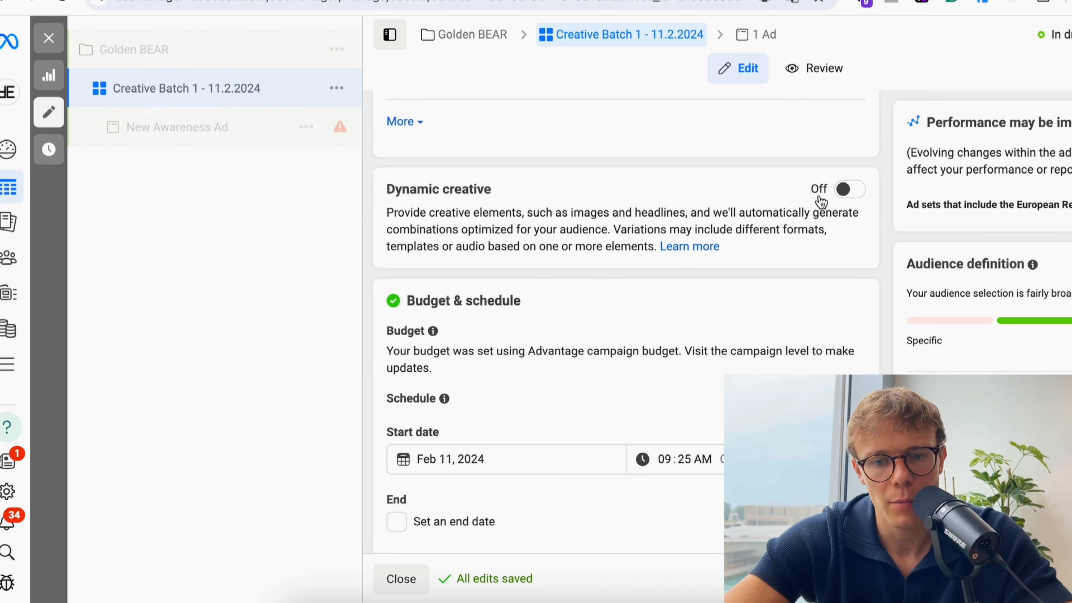
{"action": "scroll", "coordinate": [562, 300], "scroll_direction": "down", "scroll_amount": 3}
{"action": "left_click", "coordinate": [493, 303]}
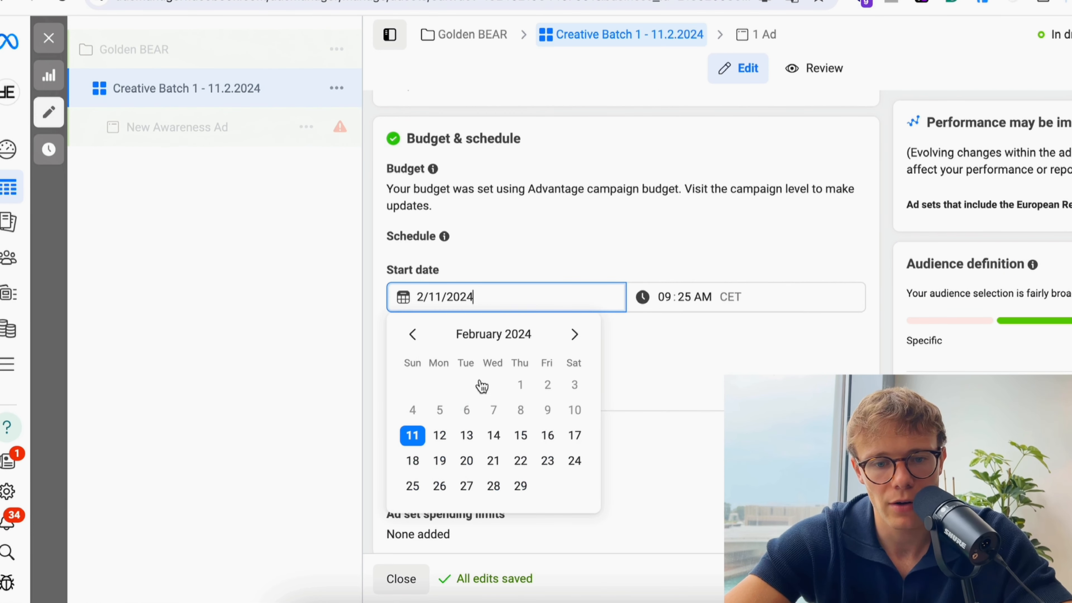
{"action": "left_click", "coordinate": [439, 436]}
{"action": "left_click", "coordinate": [665, 296]}
{"action": "type", "text": "12:00"}
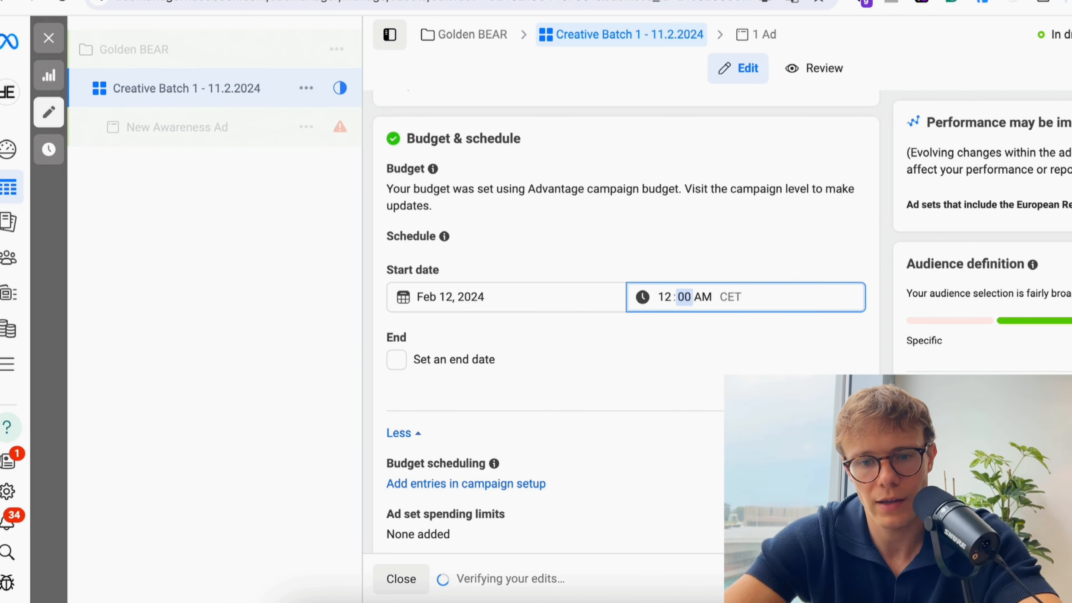
{"action": "left_click", "coordinate": [701, 252]}
Remove Austria from the ad set's audience locations and include the United States.
{"action": "scroll", "coordinate": [588, 390], "scroll_direction": "down", "scroll_amount": 10}
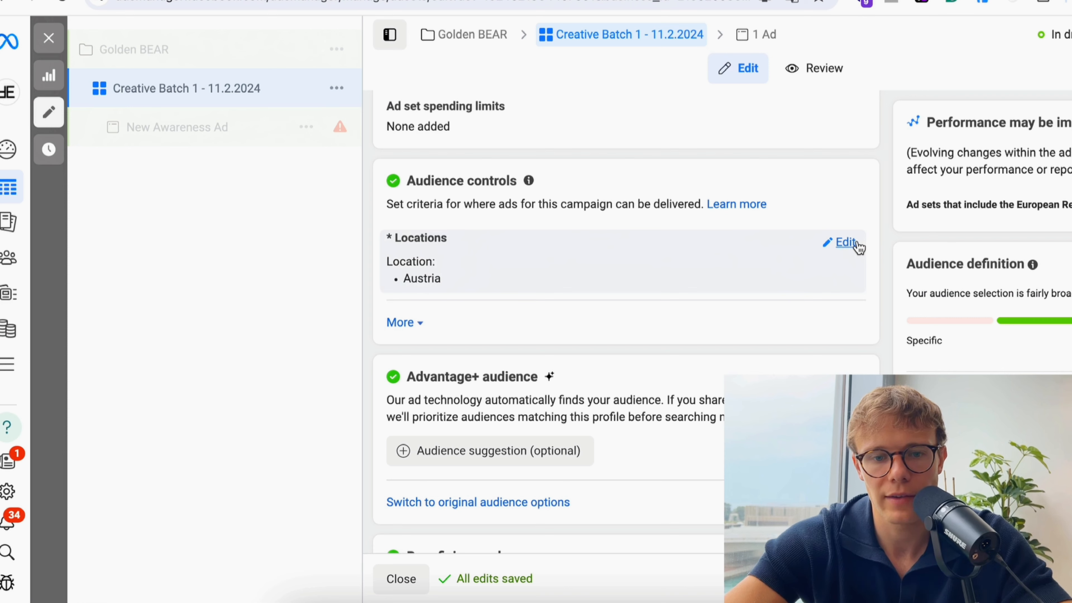
{"action": "left_click", "coordinate": [859, 247]}
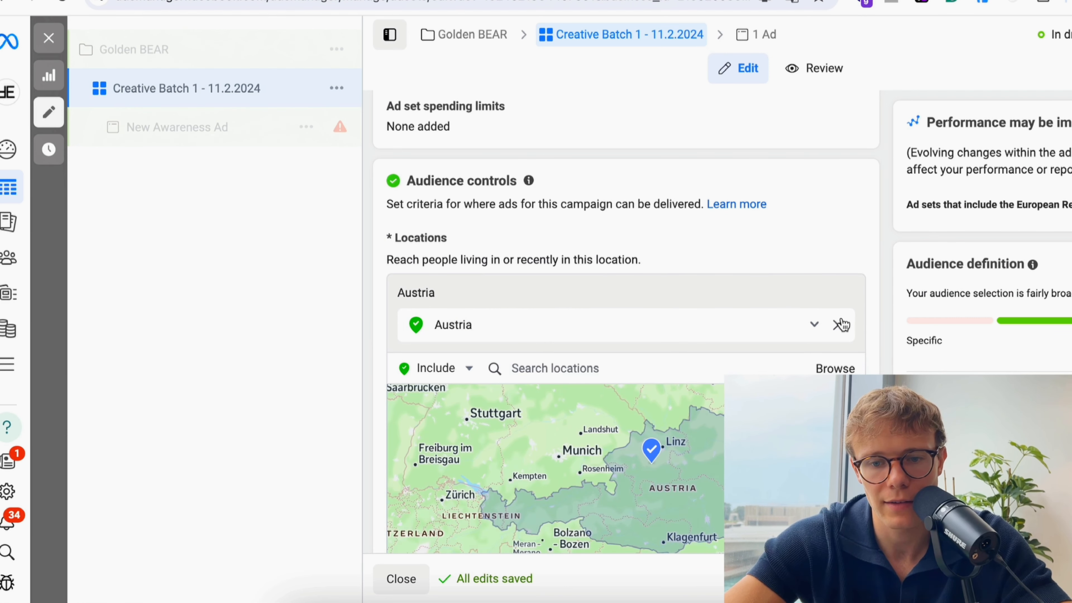
{"action": "left_click", "coordinate": [842, 325]}
{"action": "left_click", "coordinate": [640, 335]}
{"action": "type", "text": "united sta"}
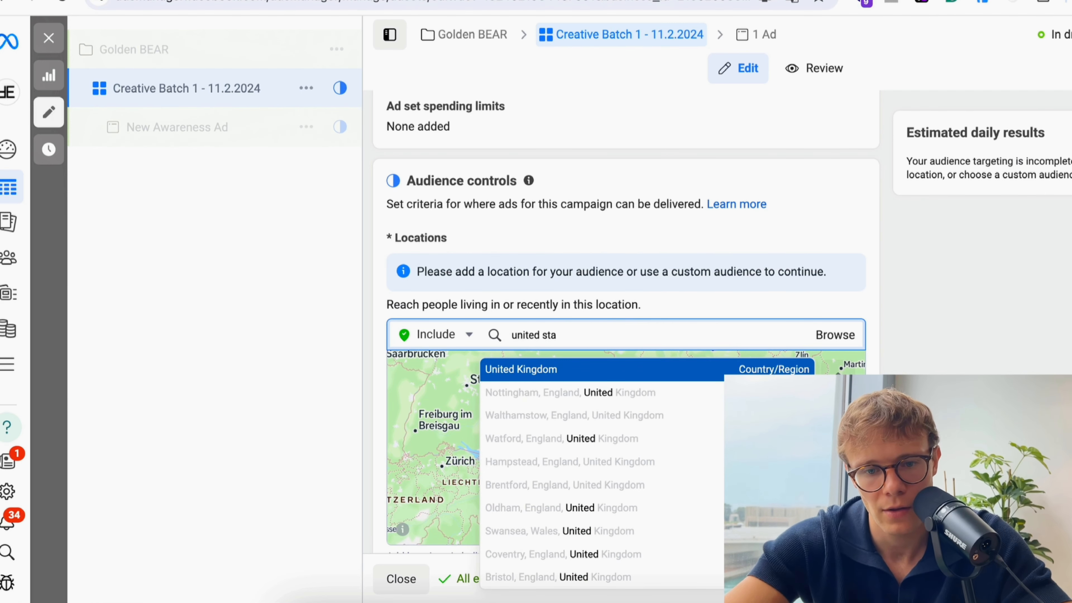
{"action": "left_click", "coordinate": [532, 369]}
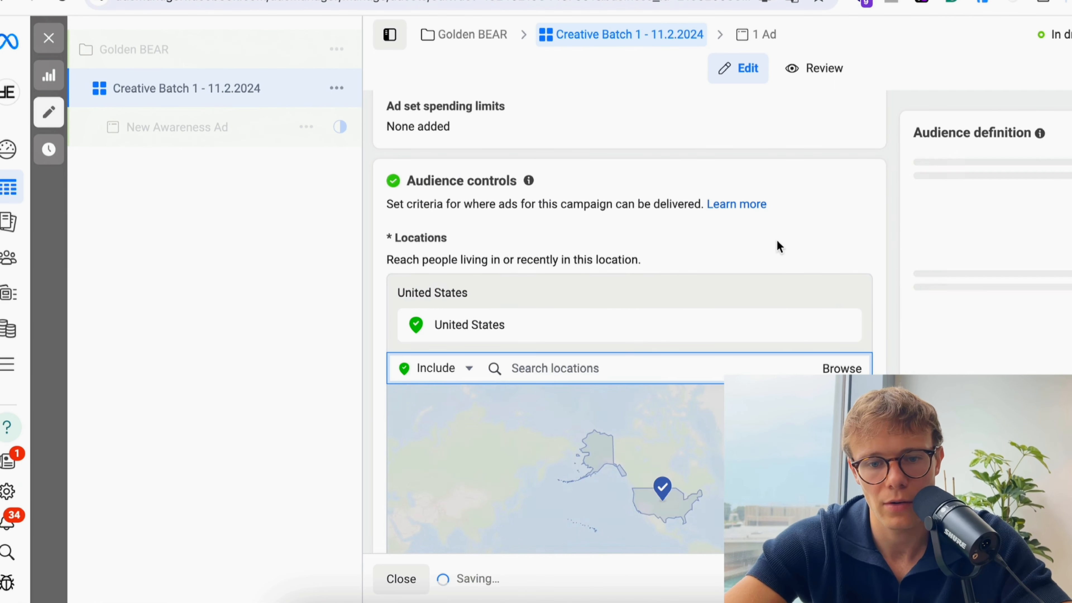
Rename the awareness ad in the Creative Batch 1 ad set as H1B1O1 - 11.2.2024.
{"action": "scroll", "coordinate": [722, 359], "scroll_direction": "down", "scroll_amount": 6}
{"action": "scroll", "coordinate": [724, 360], "scroll_direction": "up", "scroll_amount": 3}
{"action": "scroll", "coordinate": [723, 362], "scroll_direction": "down", "scroll_amount": 5}
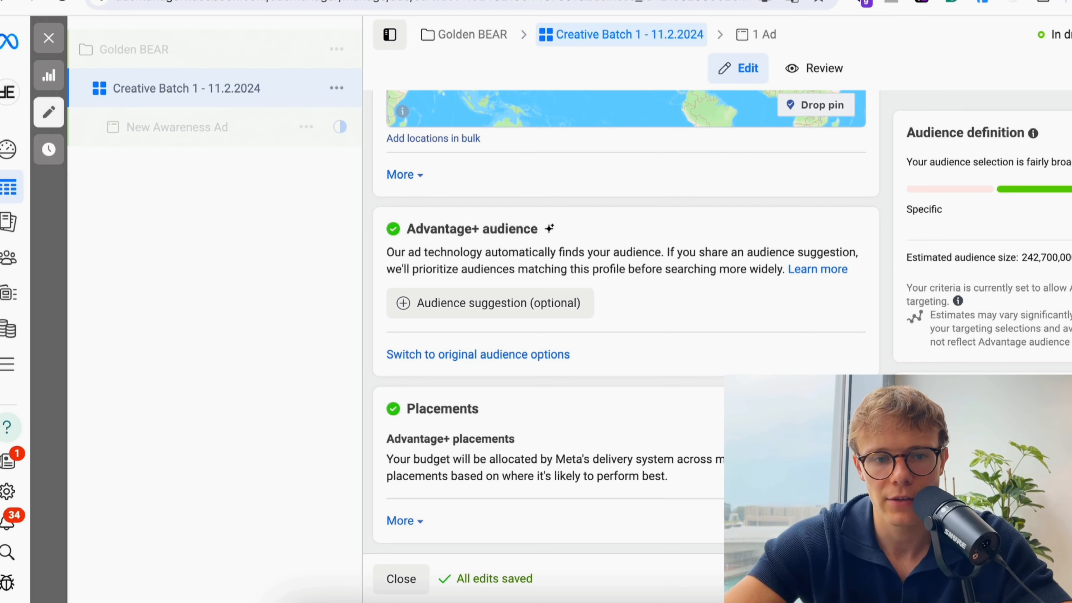
{"action": "left_click", "coordinate": [177, 127]}
{"action": "left_click", "coordinate": [522, 160]}
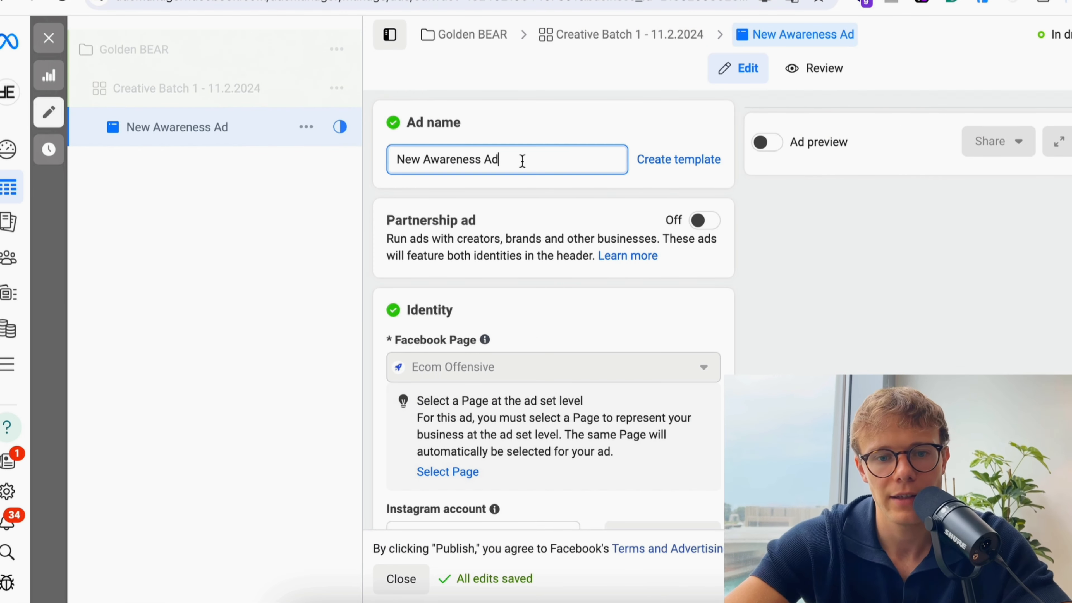
{"action": "triple_click", "coordinate": [523, 160]}
{"action": "type", "text": "H"}
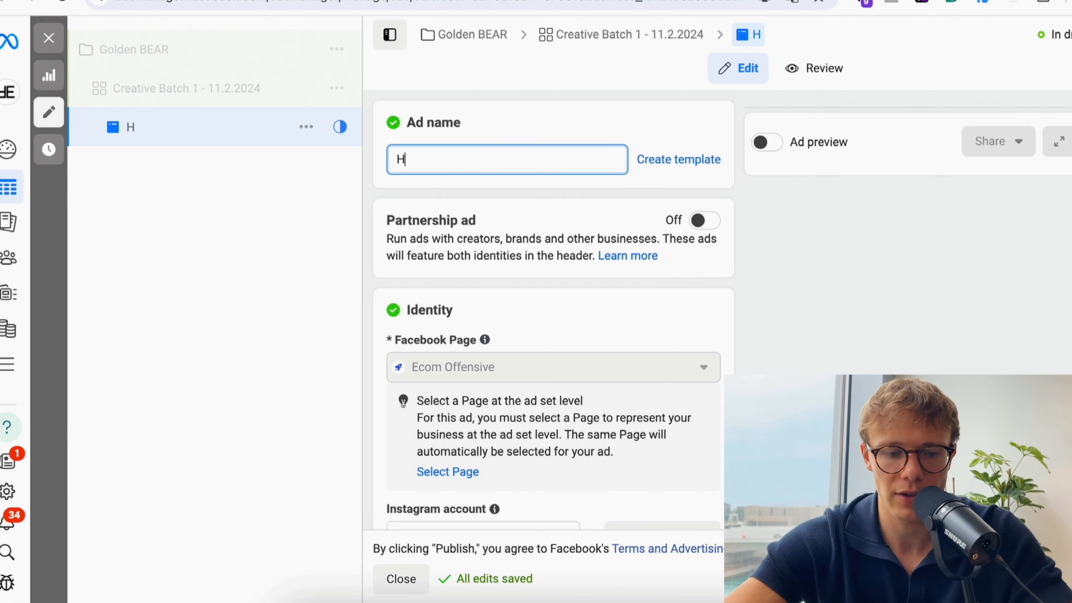
{"action": "type", "text": "B1"}
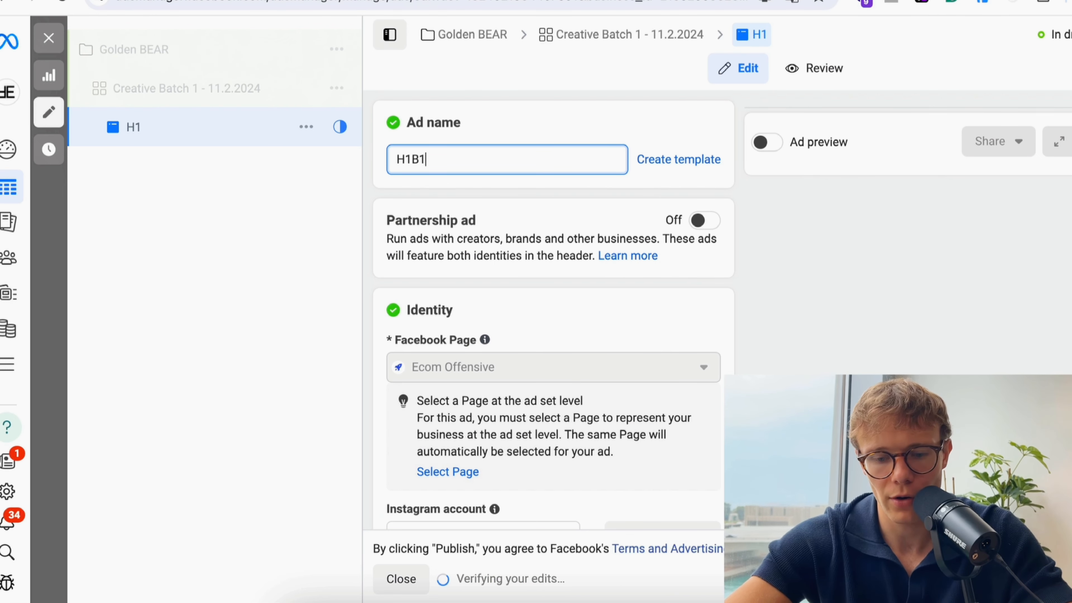
{"action": "type", "text": "01 "}
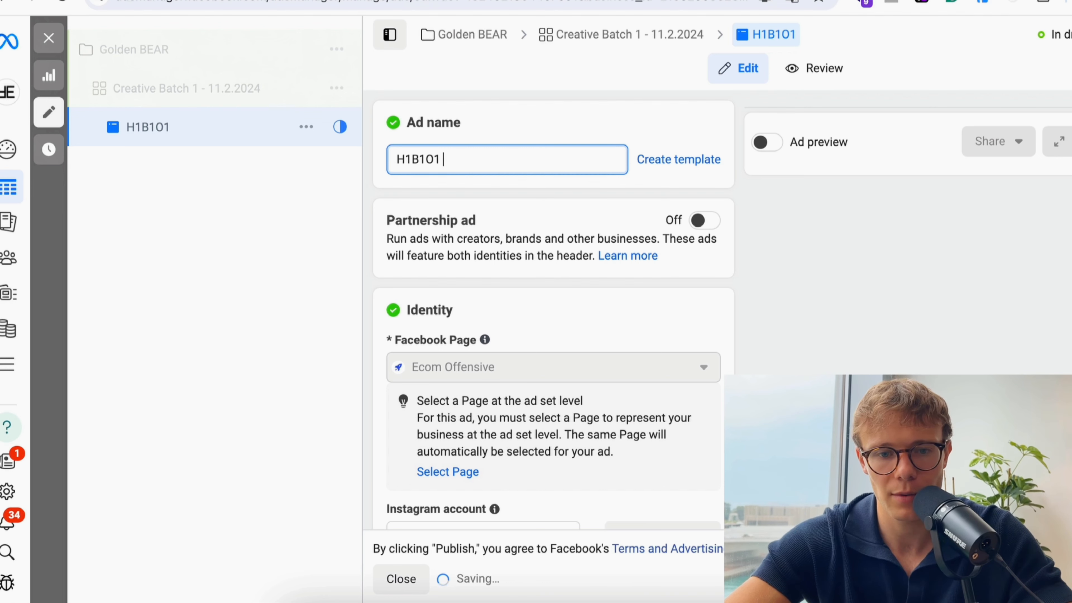
{"action": "type", "text": "- 11.2.2024"}
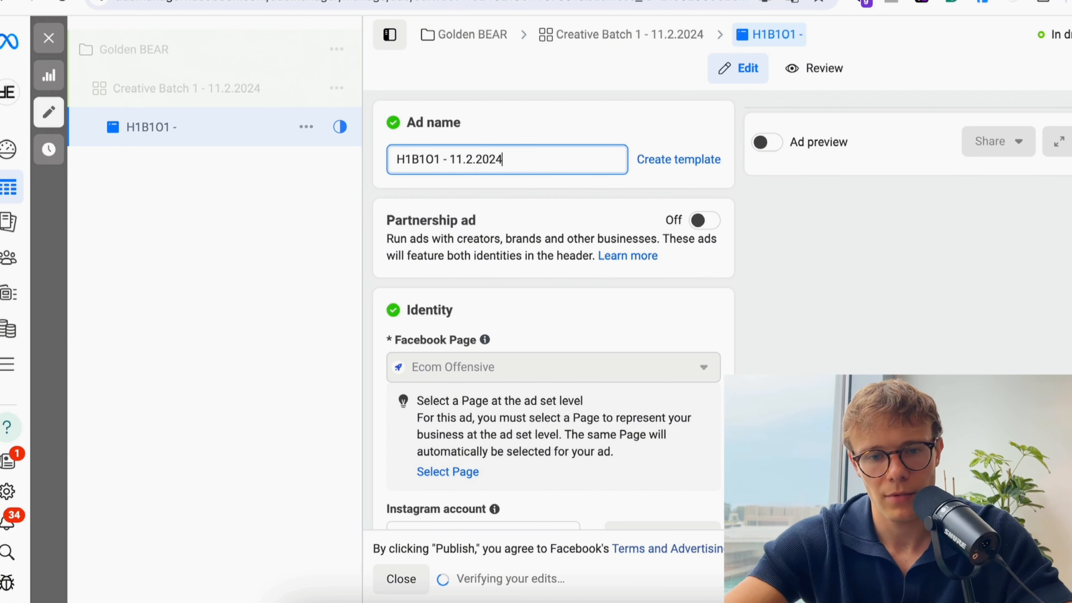
{"action": "left_click", "coordinate": [656, 111]}
Review the ad's format, media, primary text and destination options in the ad setup and creative sections.
{"action": "scroll", "coordinate": [522, 284], "scroll_direction": "down", "scroll_amount": 9}
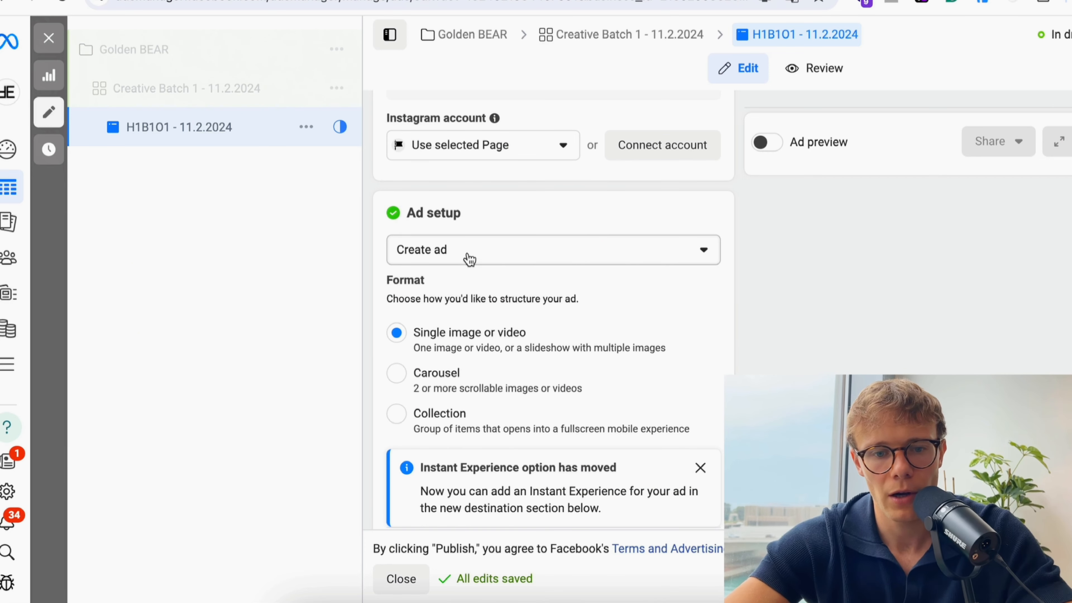
{"action": "scroll", "coordinate": [560, 291], "scroll_direction": "down", "scroll_amount": 10}
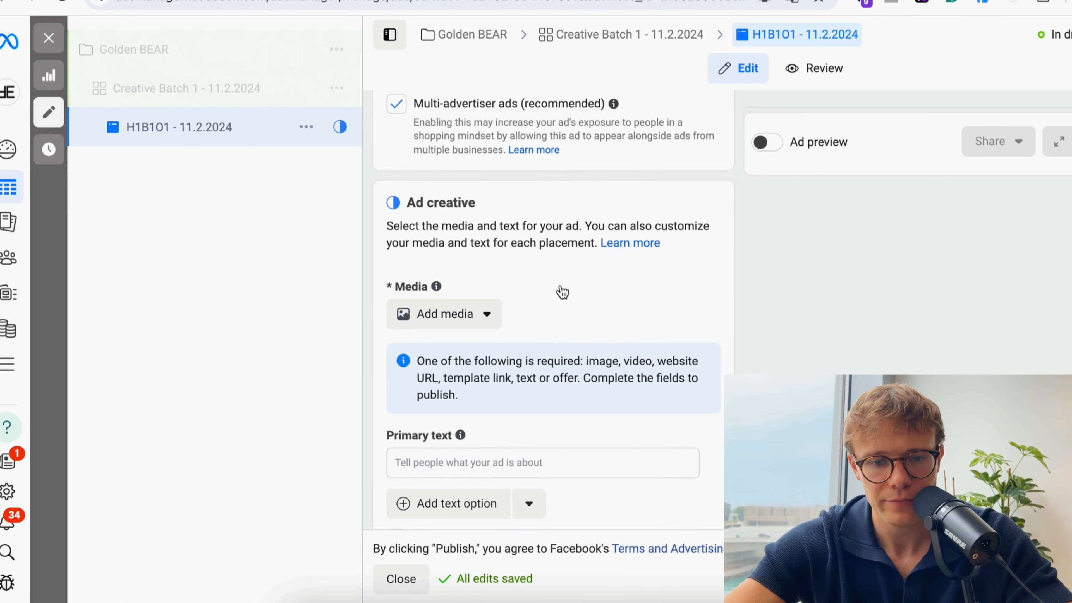
{"action": "scroll", "coordinate": [561, 292], "scroll_direction": "down", "scroll_amount": 2}
{"action": "left_click", "coordinate": [457, 233]}
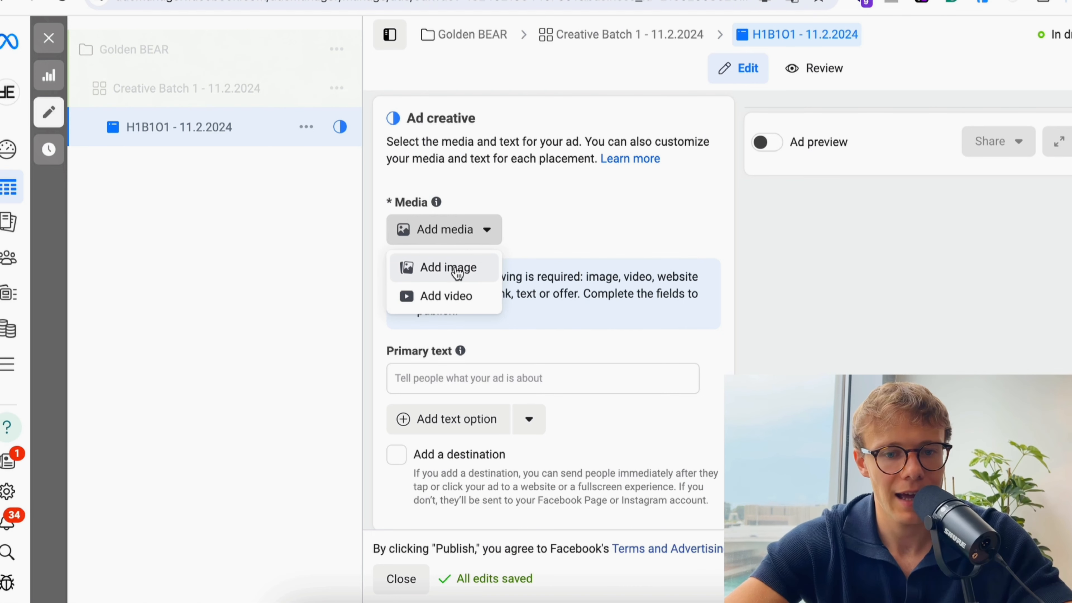
{"action": "left_click", "coordinate": [533, 249]}
{"action": "scroll", "coordinate": [572, 386], "scroll_direction": "down", "scroll_amount": 3}
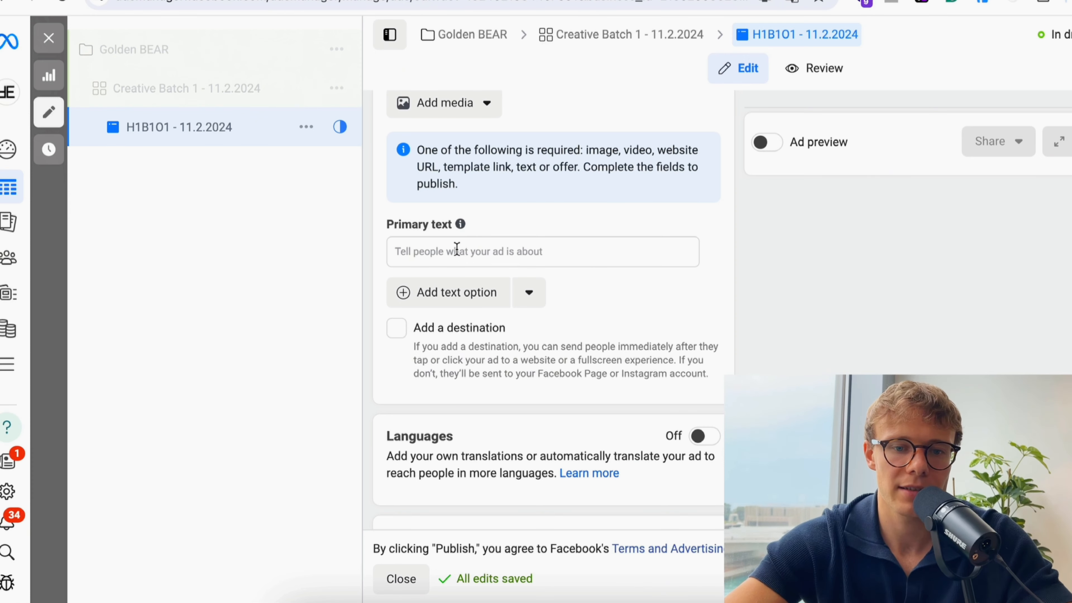
{"action": "scroll", "coordinate": [457, 249], "scroll_direction": "up", "scroll_amount": 3}
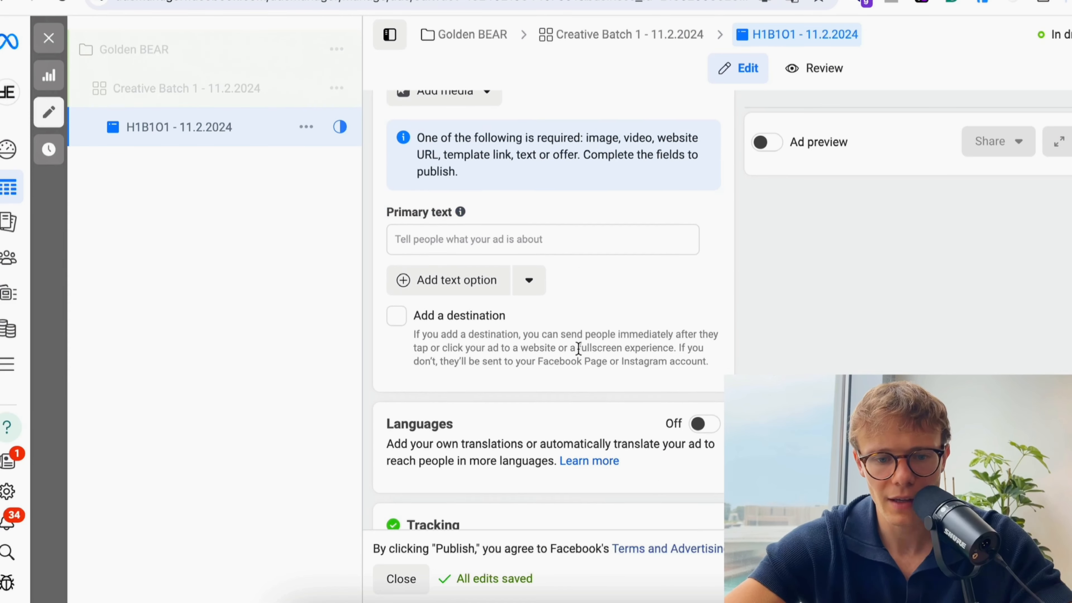
Review the ad's tracking settings, including the offline event sets and the URL parameters.
{"action": "scroll", "coordinate": [578, 347], "scroll_direction": "down", "scroll_amount": 8}
{"action": "scroll", "coordinate": [578, 347], "scroll_direction": "down", "scroll_amount": 5}
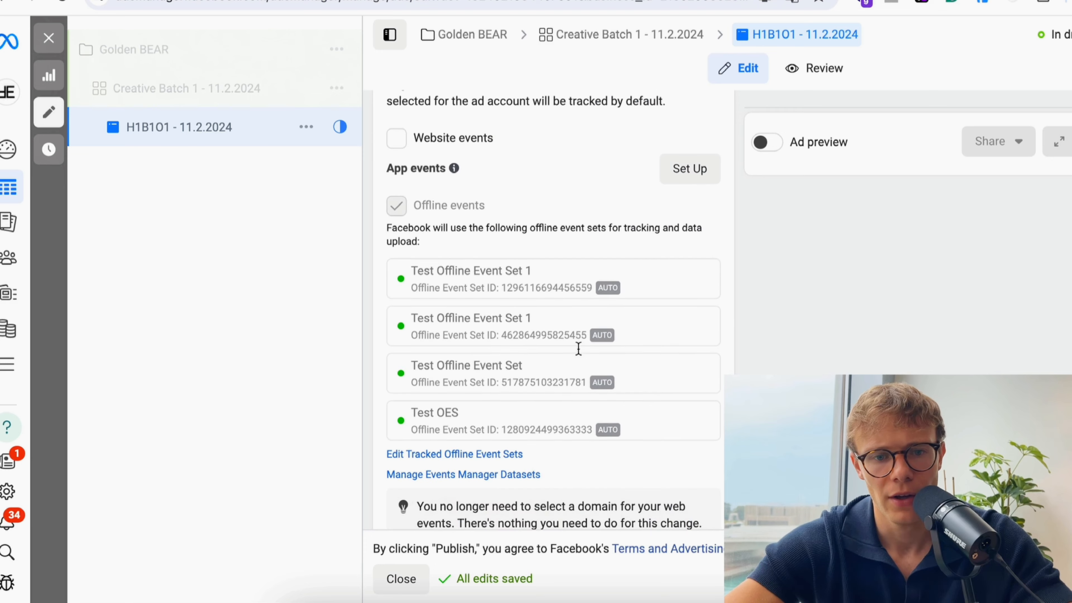
{"action": "scroll", "coordinate": [649, 313], "scroll_direction": "down", "scroll_amount": 3}
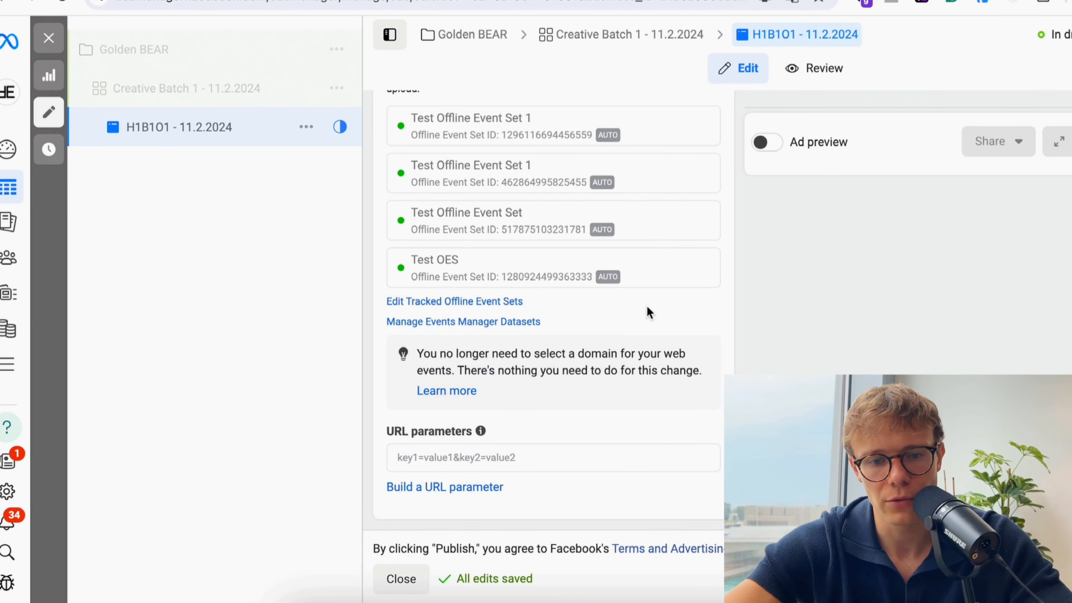
{"action": "left_click", "coordinate": [515, 457]}
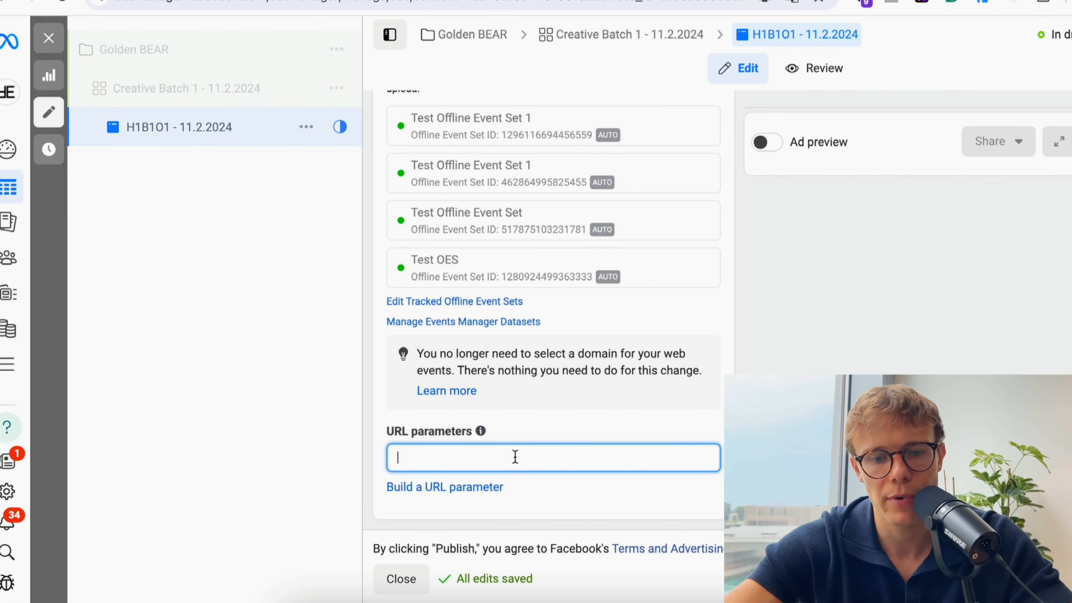
{"action": "left_click", "coordinate": [551, 438]}
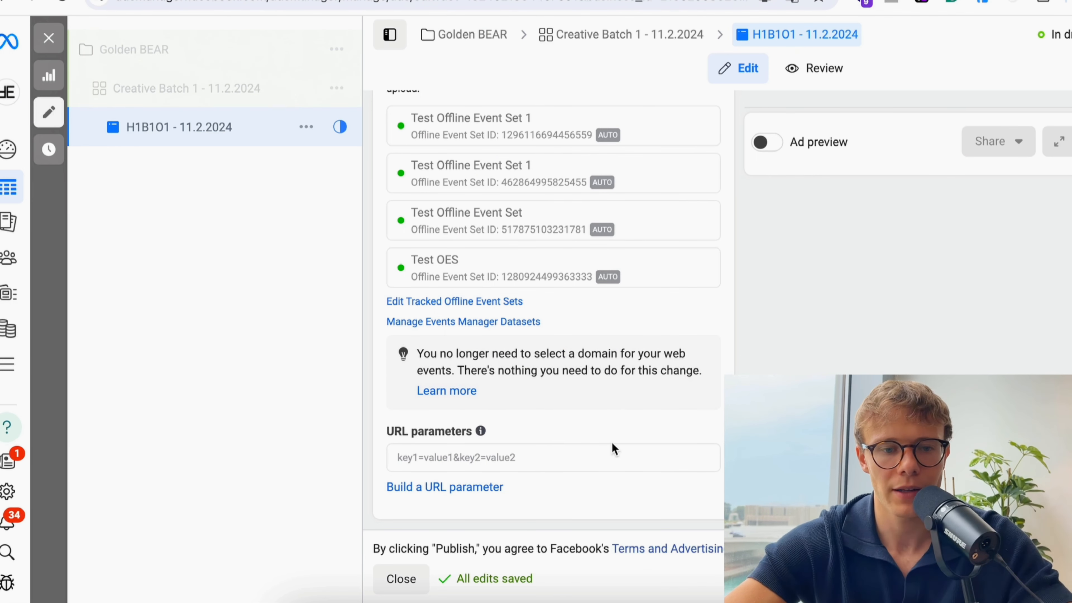
Duplicate the H1B1O1 ad into the original campaign with 9 copies.
{"action": "scroll", "coordinate": [492, 311], "scroll_direction": "up", "scroll_amount": 20}
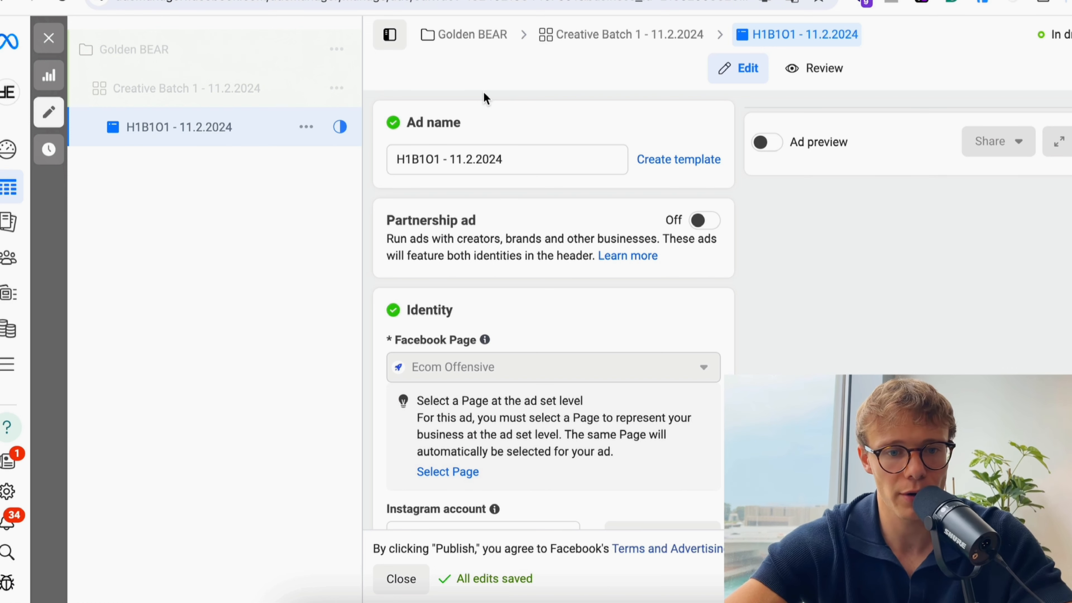
{"action": "left_click", "coordinate": [306, 127]}
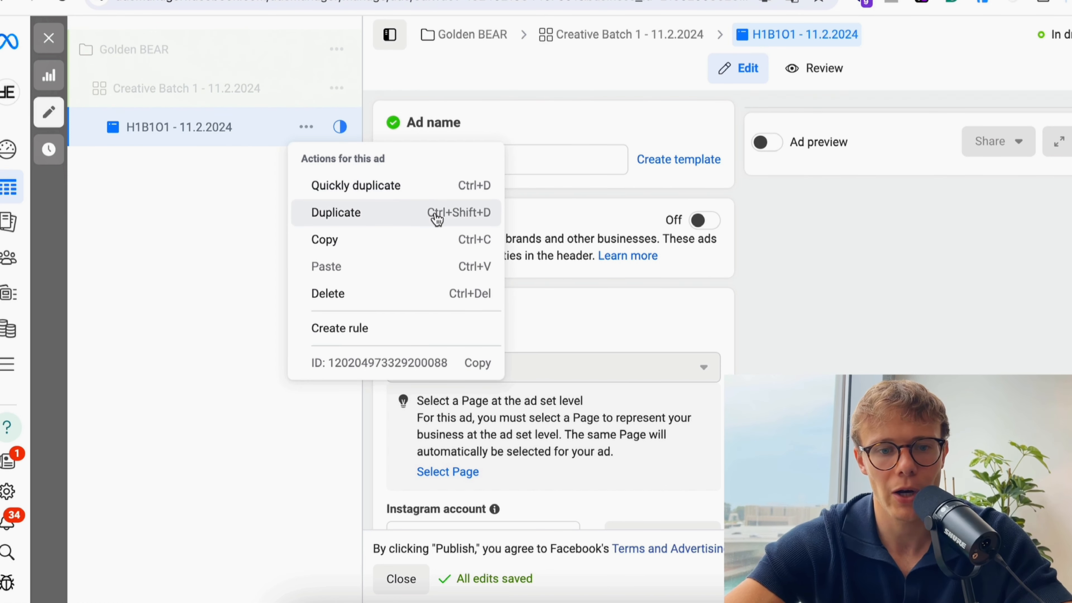
{"action": "left_click", "coordinate": [416, 219]}
{"action": "left_click", "coordinate": [541, 359]}
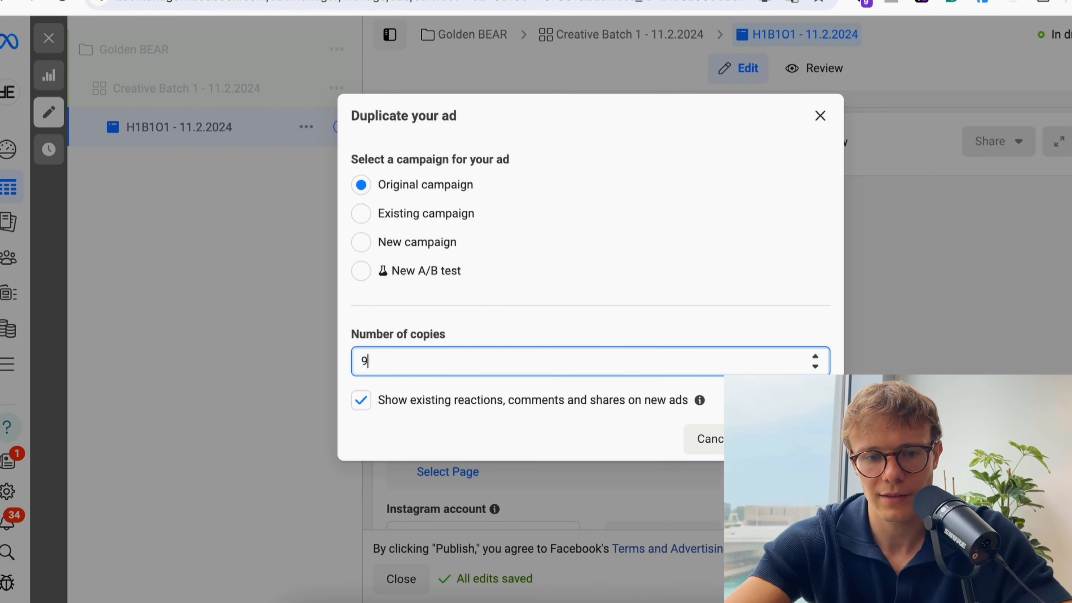
{"action": "key", "text": "Return"}
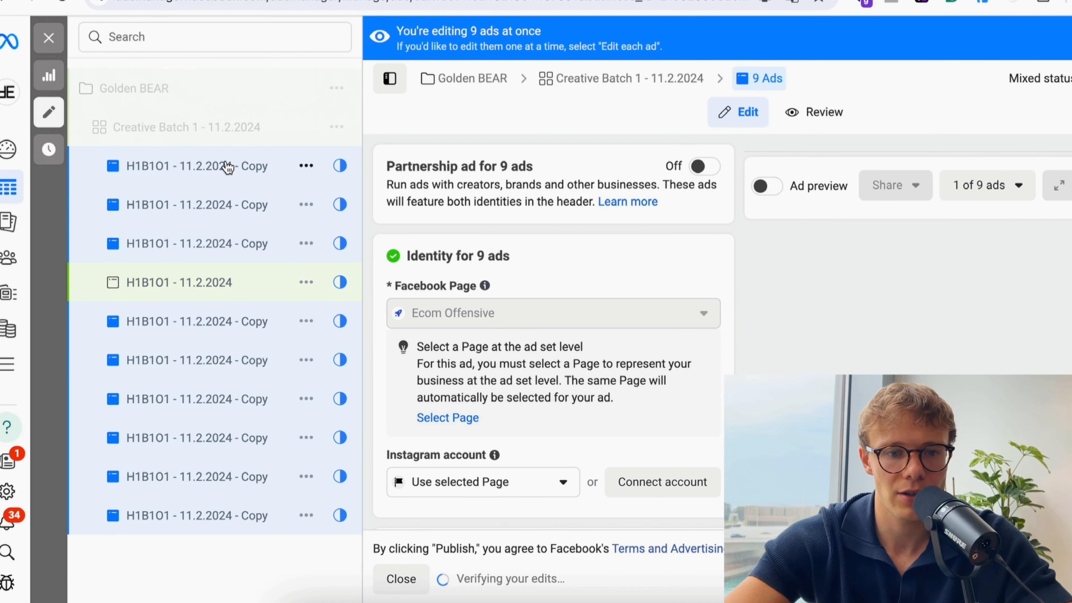
Rename the first duplicated ad in the list as H2B1O1 - 11.2.2024 - Copy.
{"action": "left_click", "coordinate": [228, 166]}
{"action": "left_click", "coordinate": [406, 158]}
{"action": "key", "text": "BackSpace"}
{"action": "type", "text": "2"}
Look through the H2B1O1 ad's settings and open the Creative Batch 1 ad set.
{"action": "scroll", "coordinate": [587, 306], "scroll_direction": "down", "scroll_amount": 10}
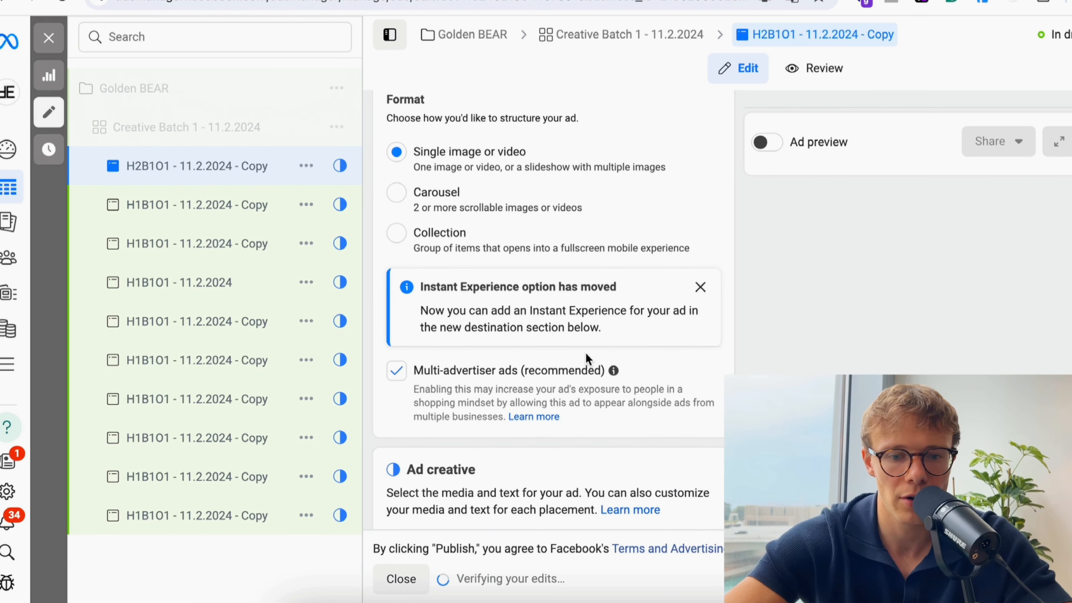
{"action": "scroll", "coordinate": [653, 333], "scroll_direction": "down", "scroll_amount": 3}
{"action": "scroll", "coordinate": [653, 332], "scroll_direction": "up", "scroll_amount": 12}
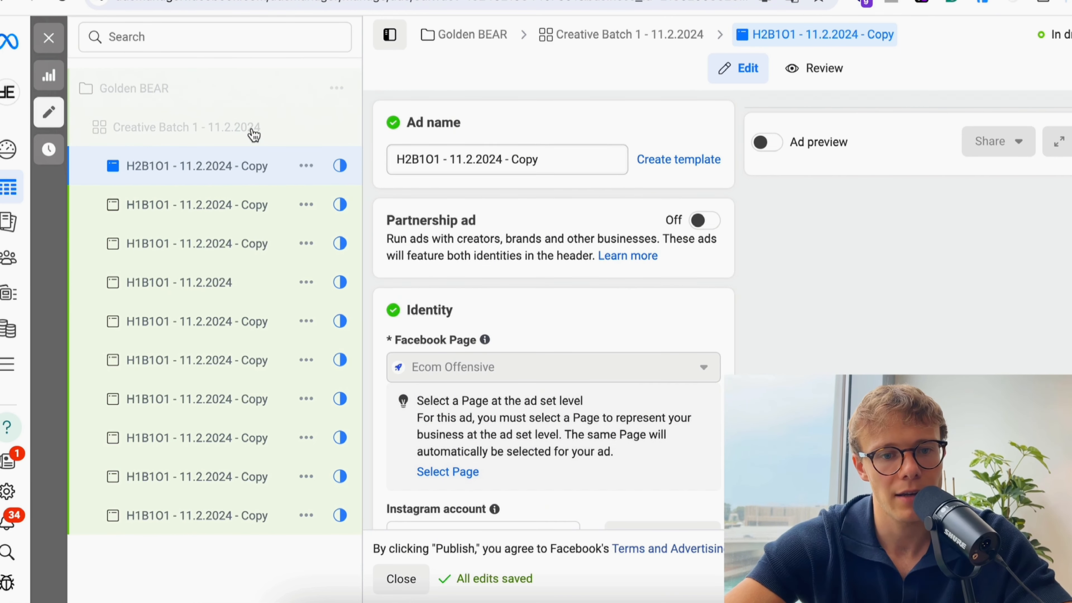
{"action": "left_click", "coordinate": [358, 134]}
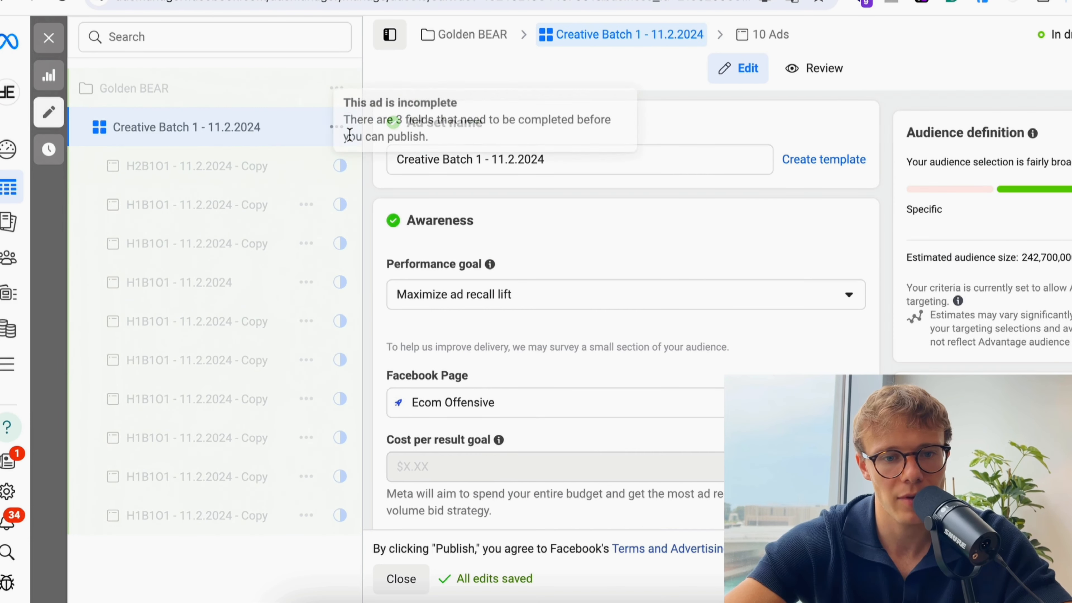
Duplicate the Creative Batch 1 ad set twice into the original campaign, keeping existing reactions, comments and shares on the new ads.
{"action": "left_click", "coordinate": [350, 140]}
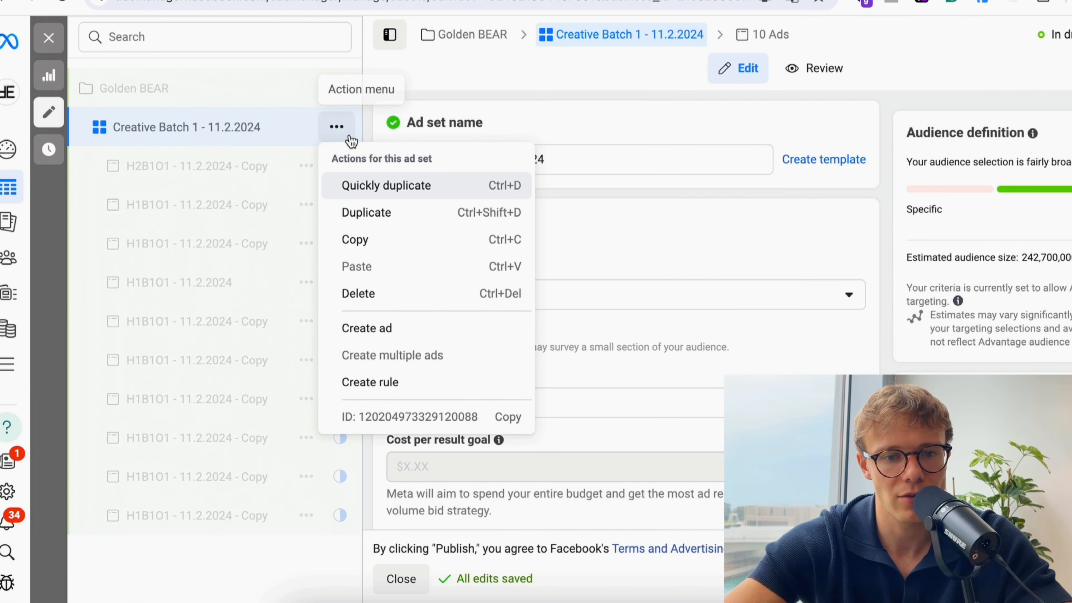
{"action": "left_click", "coordinate": [445, 215]}
{"action": "left_click", "coordinate": [498, 358]}
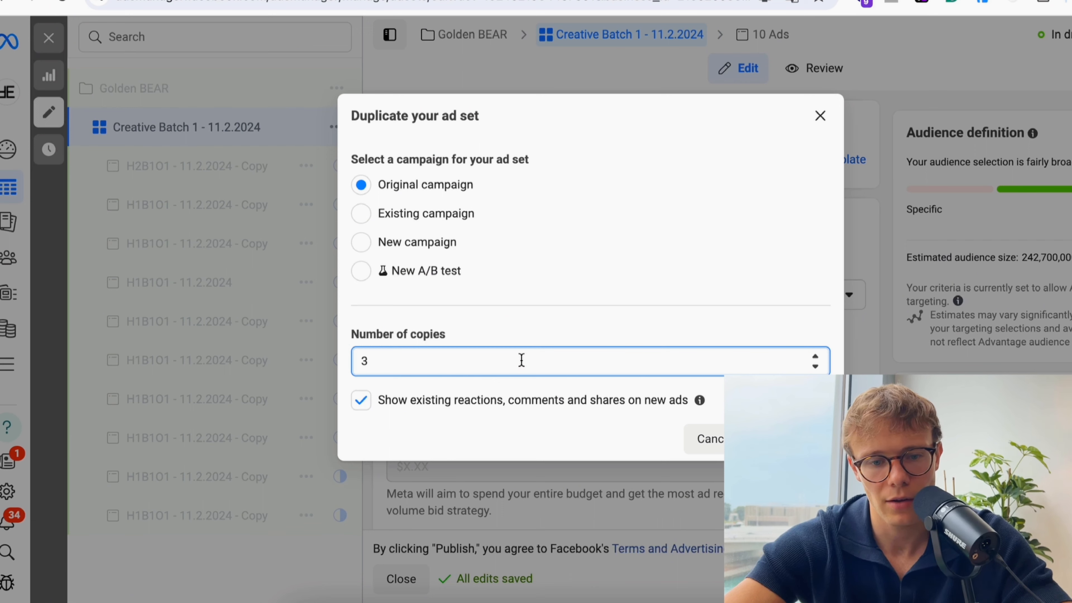
{"action": "left_click", "coordinate": [786, 439]}
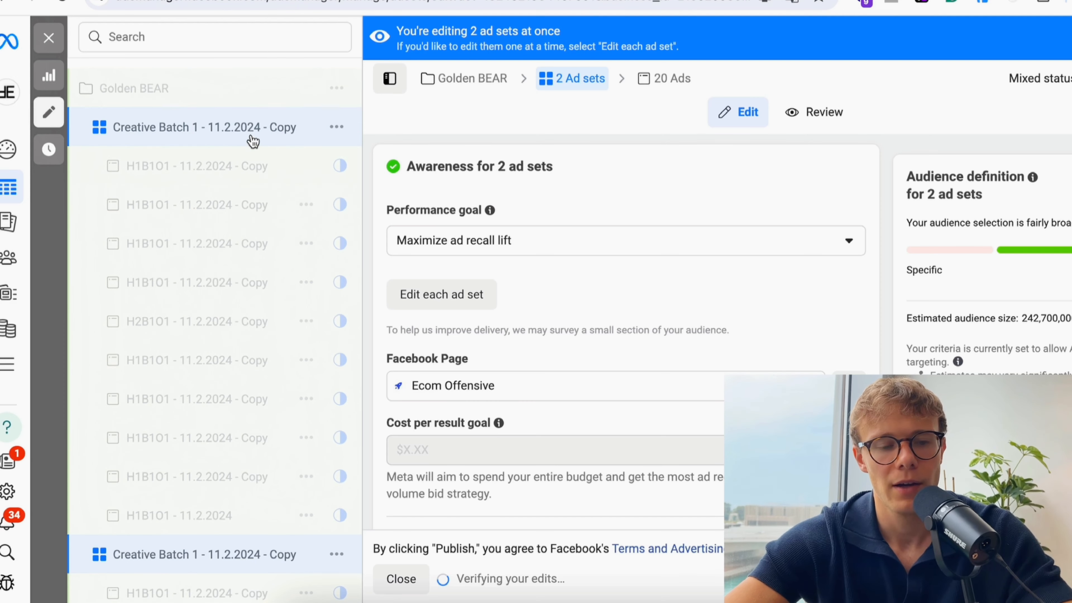
Select the original Creative Batch 1 ad set together with its two copies and close the editor.
{"action": "scroll", "coordinate": [232, 216], "scroll_direction": "down", "scroll_amount": 5}
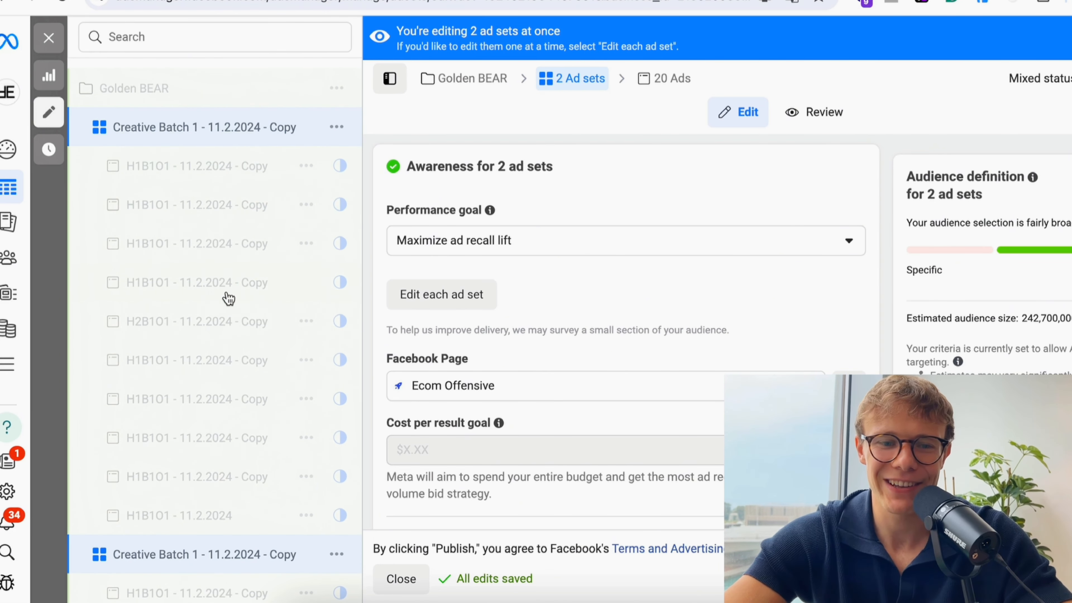
{"action": "scroll", "coordinate": [228, 298], "scroll_direction": "down", "scroll_amount": 4}
{"action": "scroll", "coordinate": [228, 298], "scroll_direction": "up", "scroll_amount": 4}
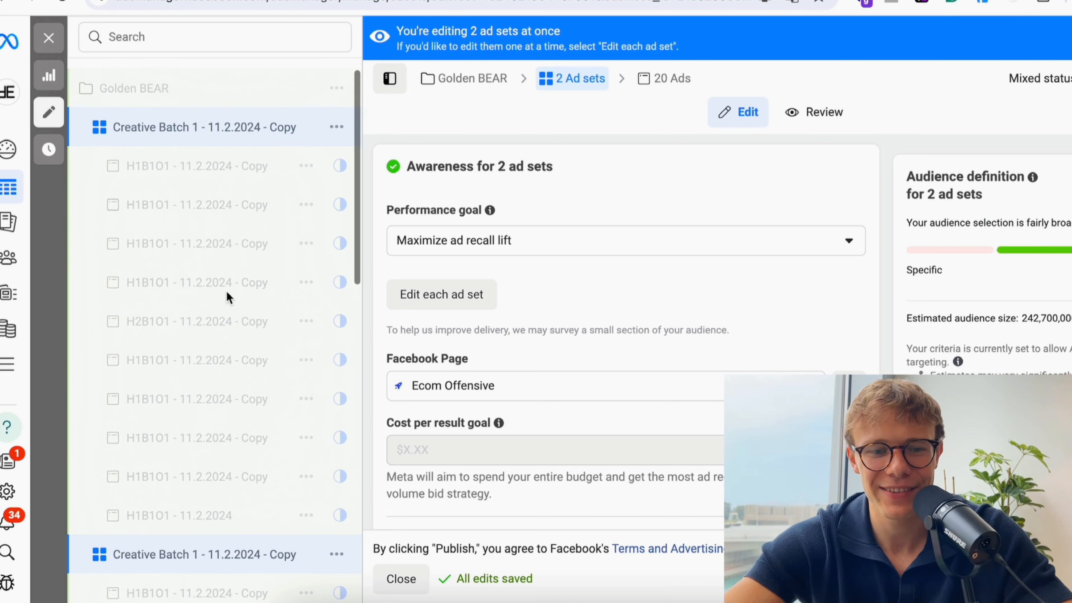
{"action": "left_click", "coordinate": [221, 130]}
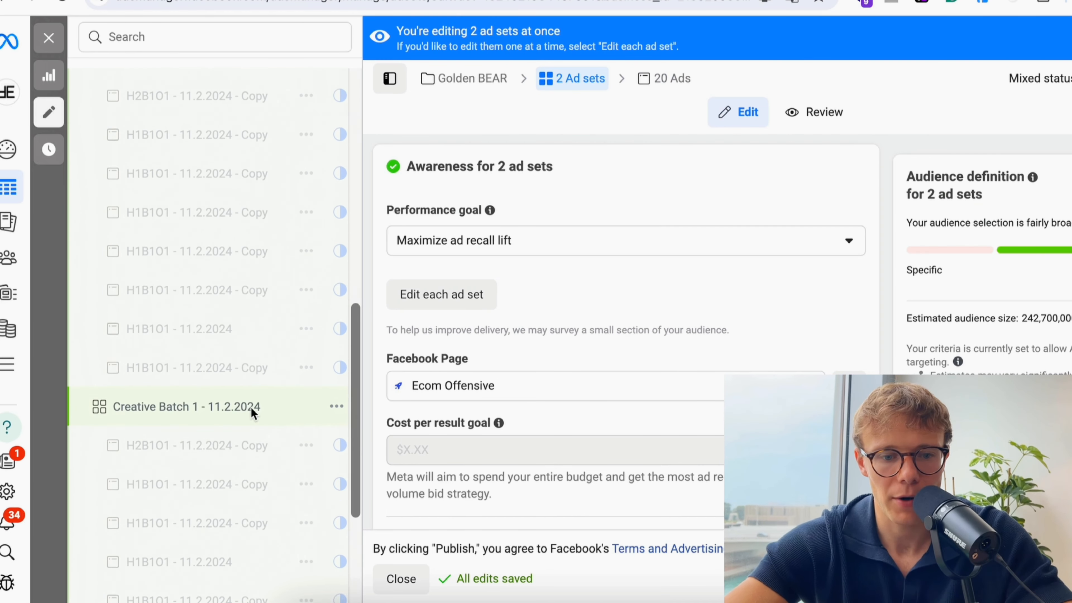
{"action": "scroll", "coordinate": [255, 413], "scroll_direction": "down", "scroll_amount": 2}
{"action": "left_click", "coordinate": [262, 359], "text": "super"}
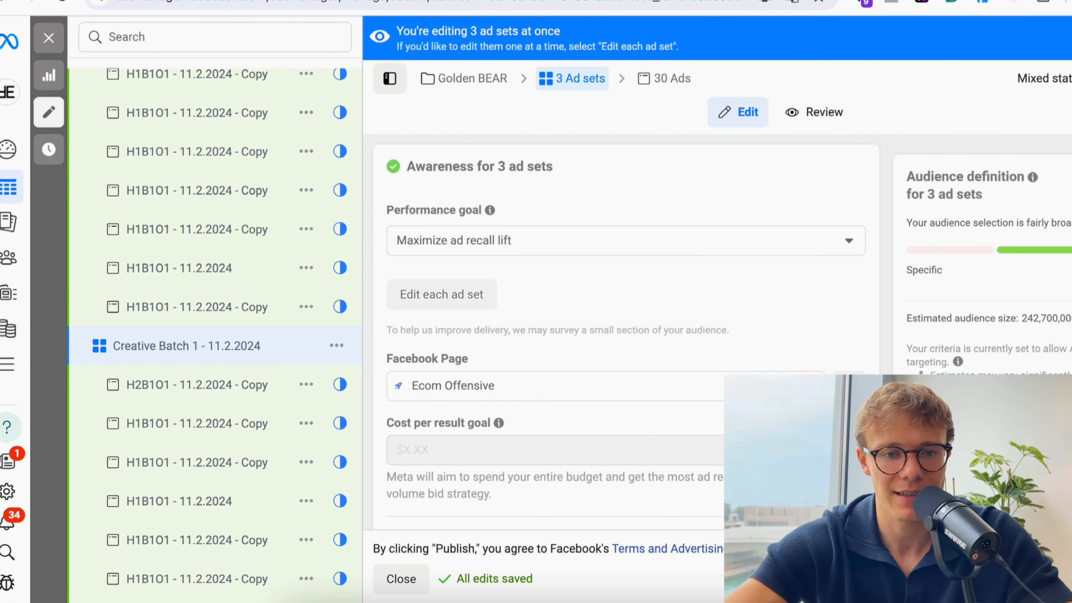
{"action": "scroll", "coordinate": [203, 268], "scroll_direction": "up", "scroll_amount": 5}
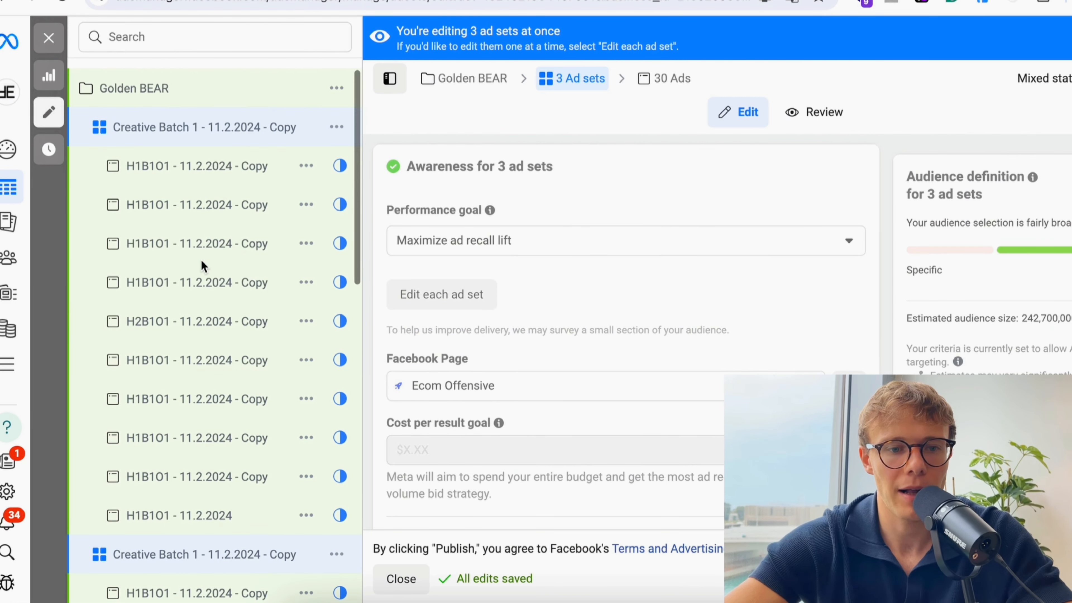
{"action": "left_click", "coordinate": [58, 40]}
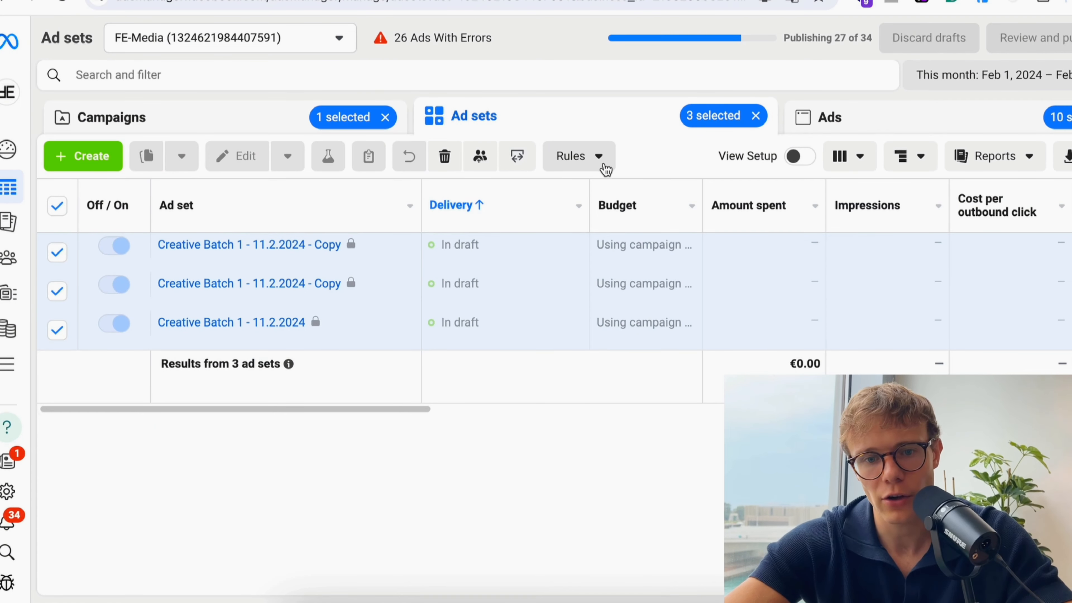
Start a custom automated rule named Golden BEAR and apply it to all active ads.
{"action": "left_click", "coordinate": [605, 166]}
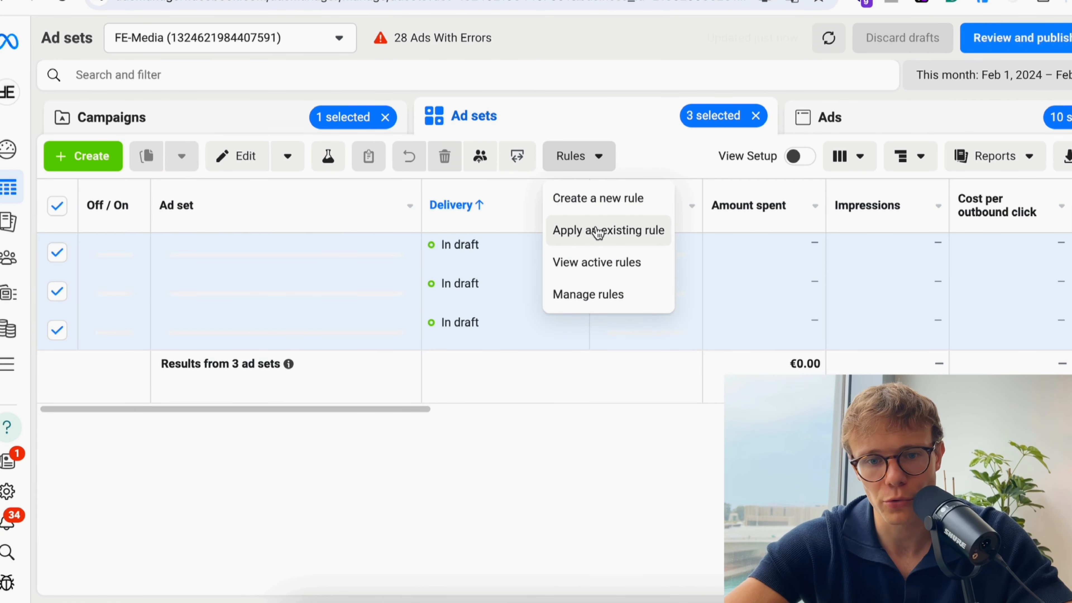
{"action": "left_click", "coordinate": [617, 200]}
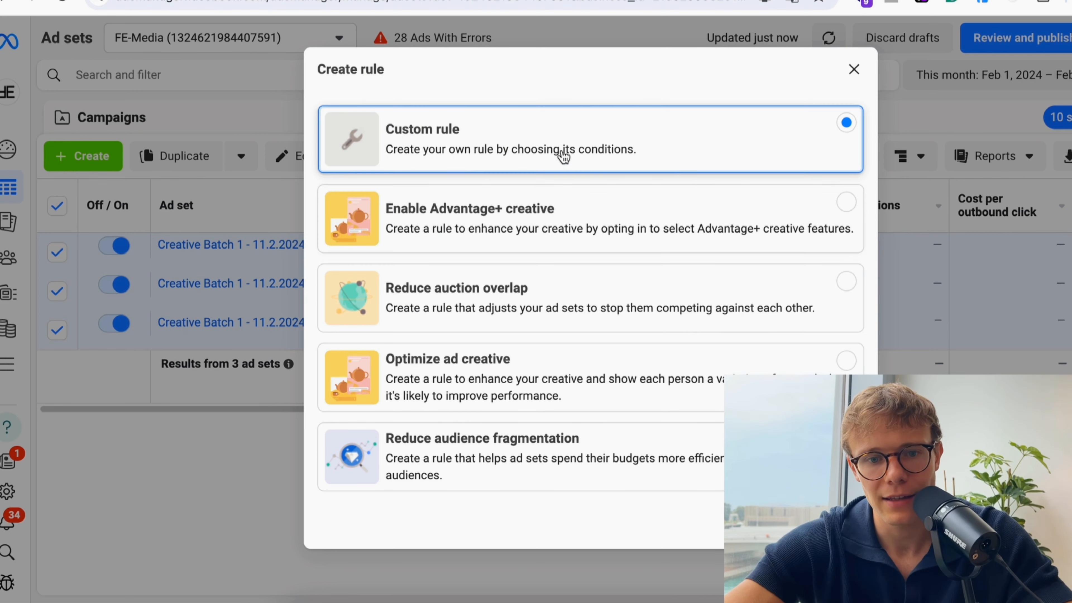
{"action": "left_click", "coordinate": [844, 528]}
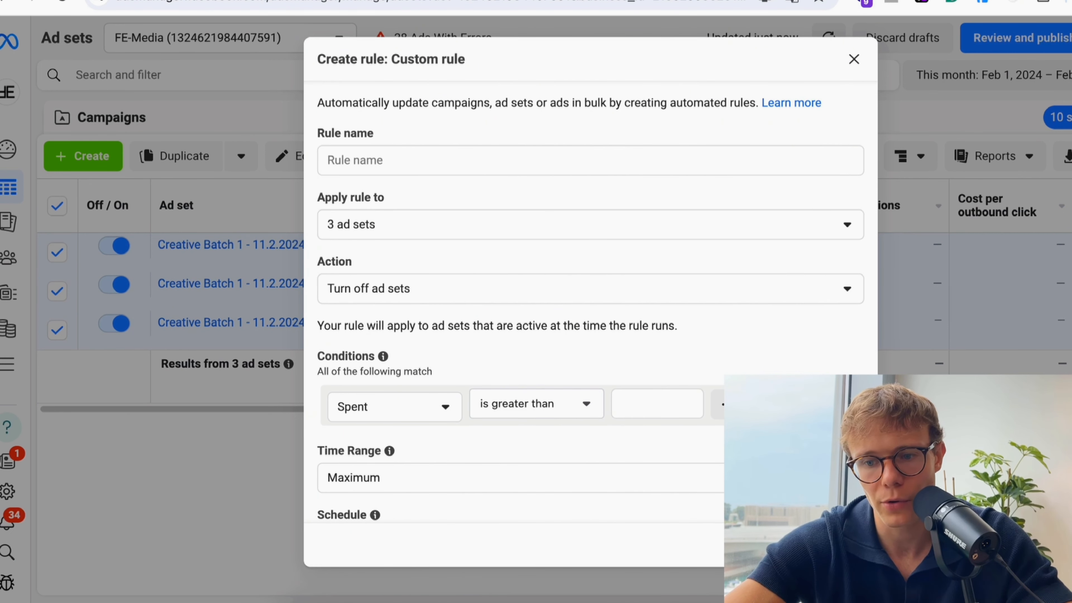
{"action": "left_click", "coordinate": [439, 156]}
{"action": "type", "text": "Golden"}
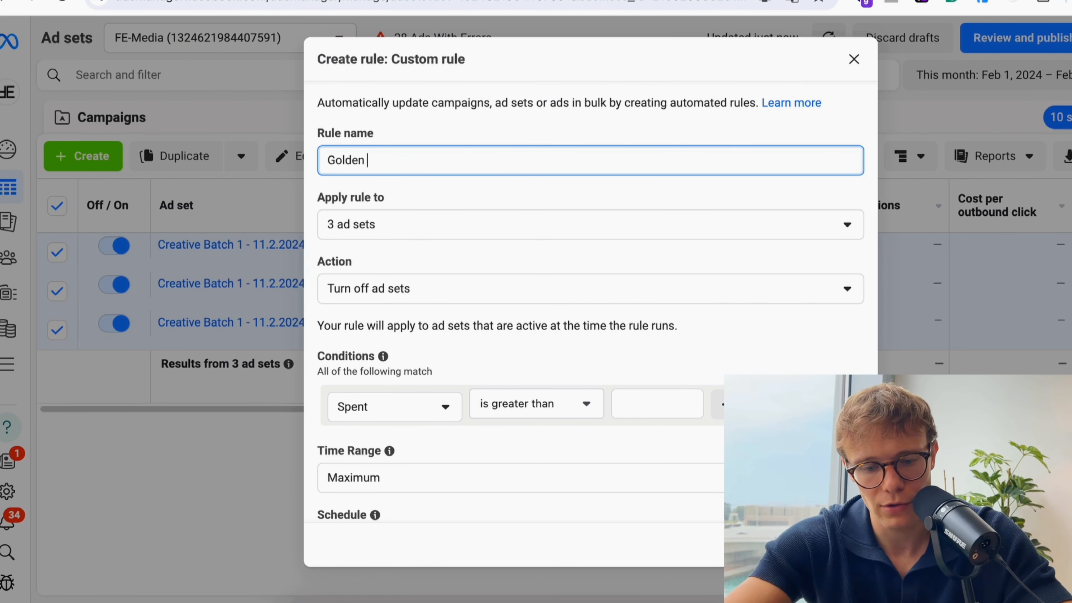
{"action": "left_click", "coordinate": [516, 138]}
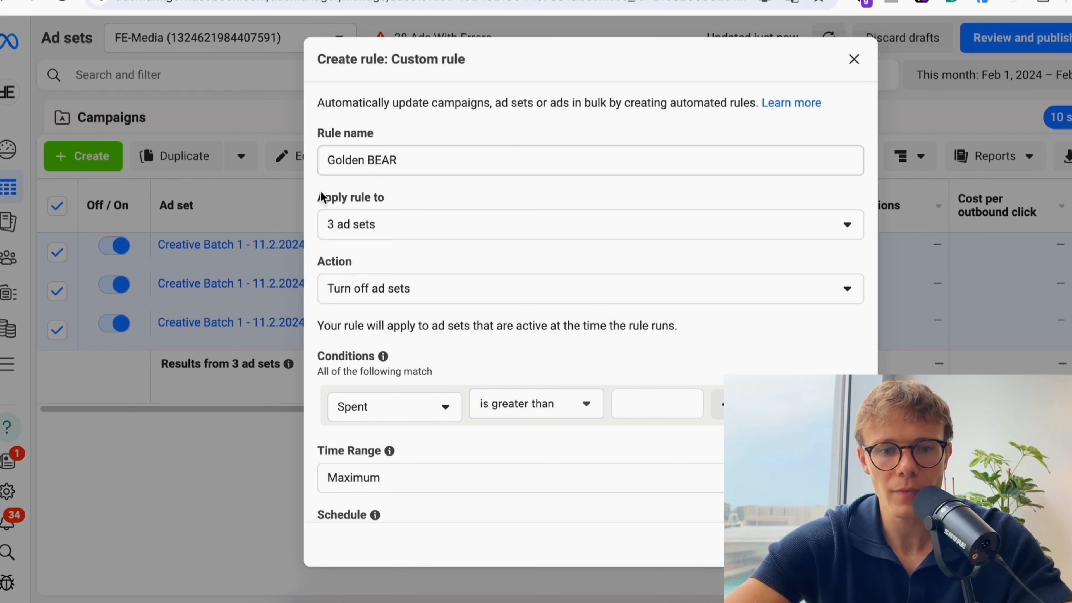
{"action": "left_click", "coordinate": [477, 228]}
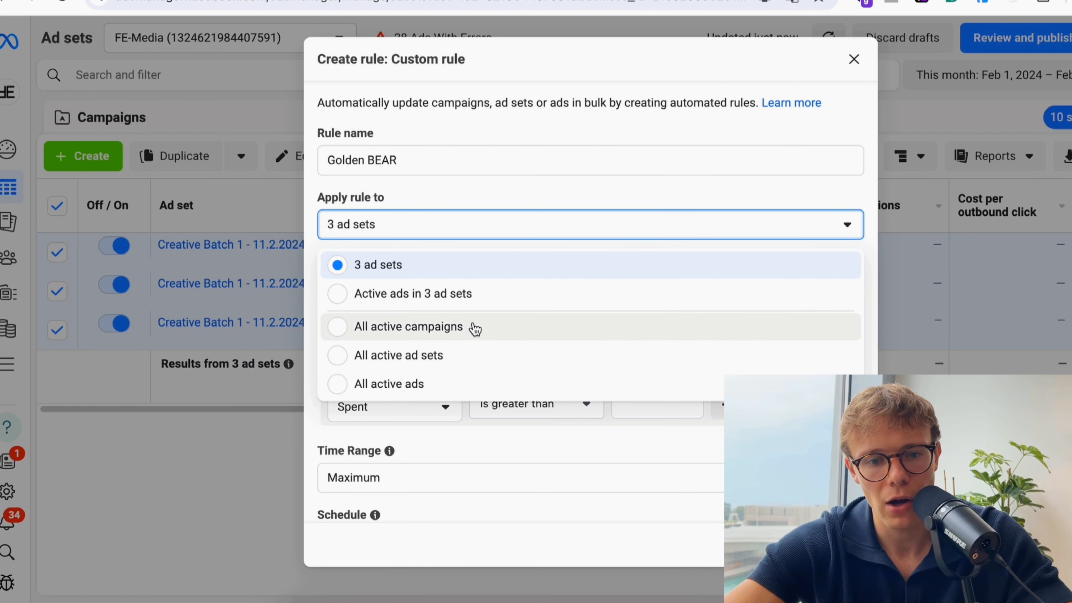
{"action": "left_click", "coordinate": [488, 384]}
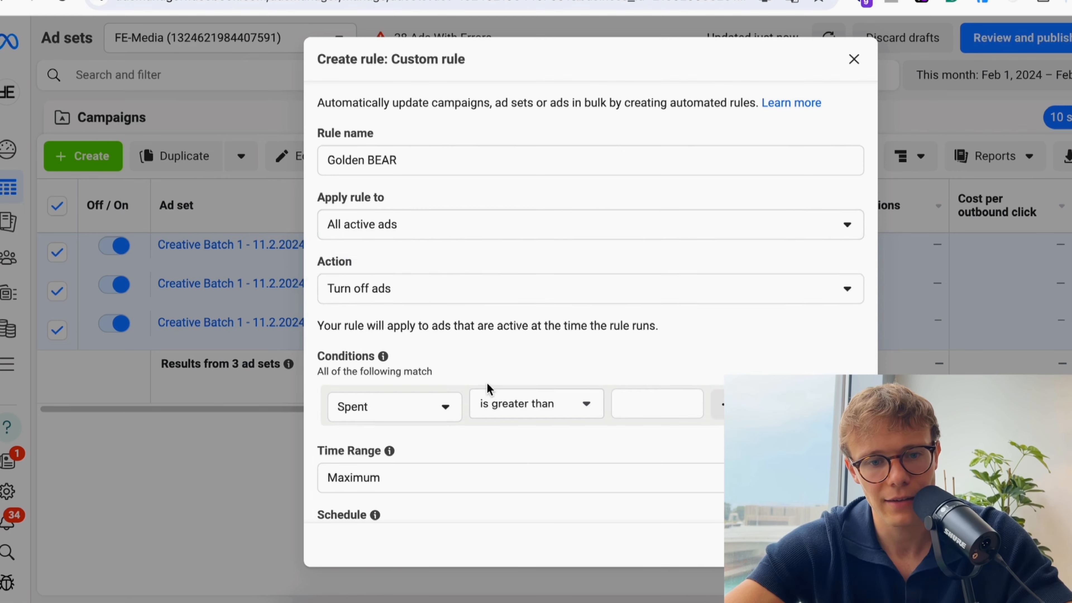
Add a rule condition requiring the campaign name to contain Golden BEAR.
{"action": "scroll", "coordinate": [490, 295], "scroll_direction": "down", "scroll_amount": 1}
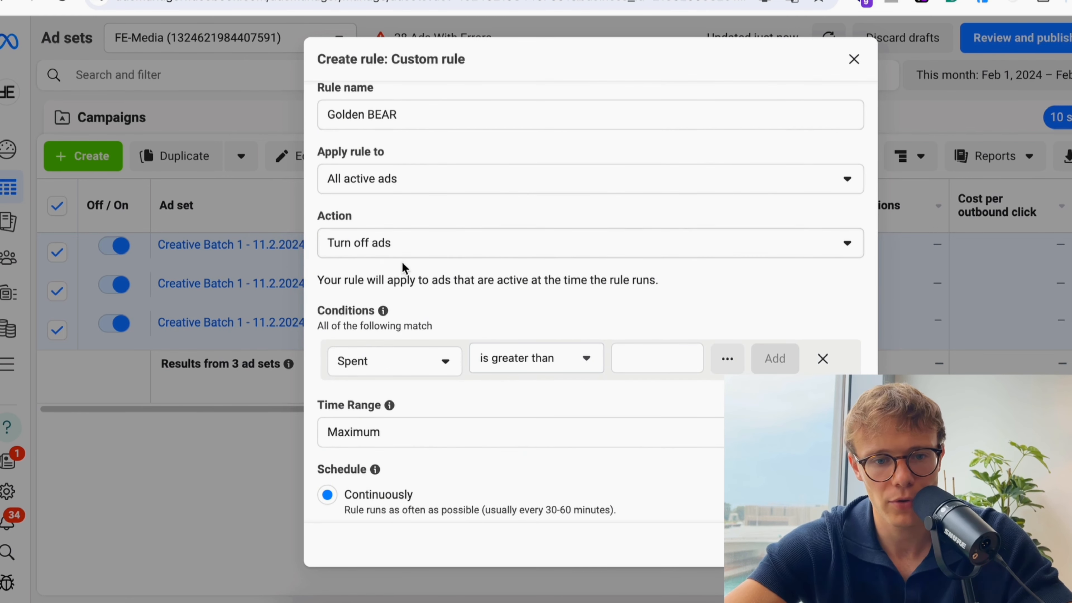
{"action": "scroll", "coordinate": [435, 249], "scroll_direction": "down", "scroll_amount": 2}
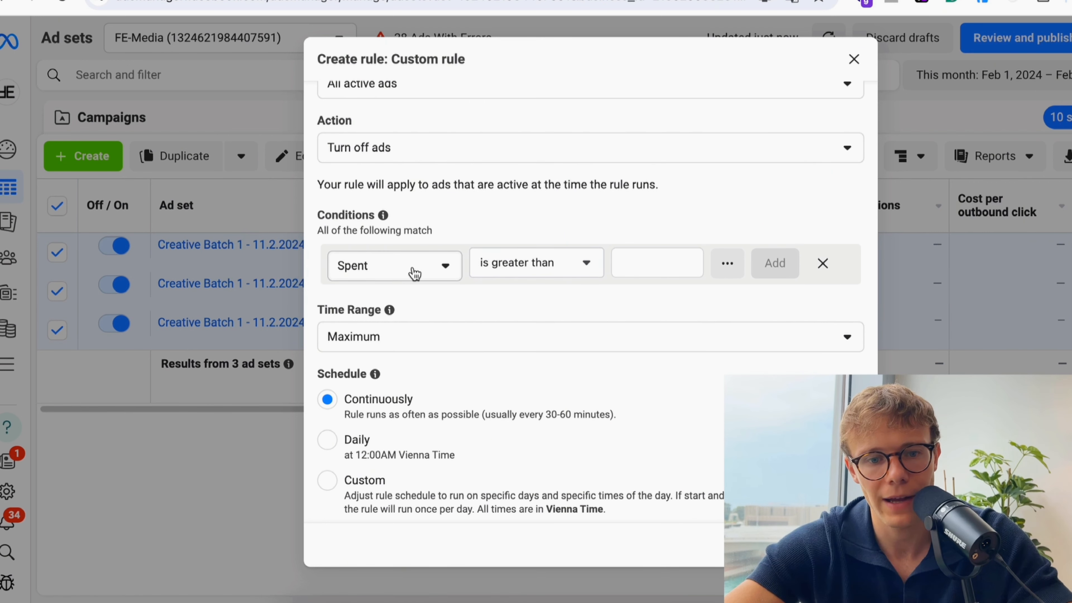
{"action": "left_click", "coordinate": [430, 271]}
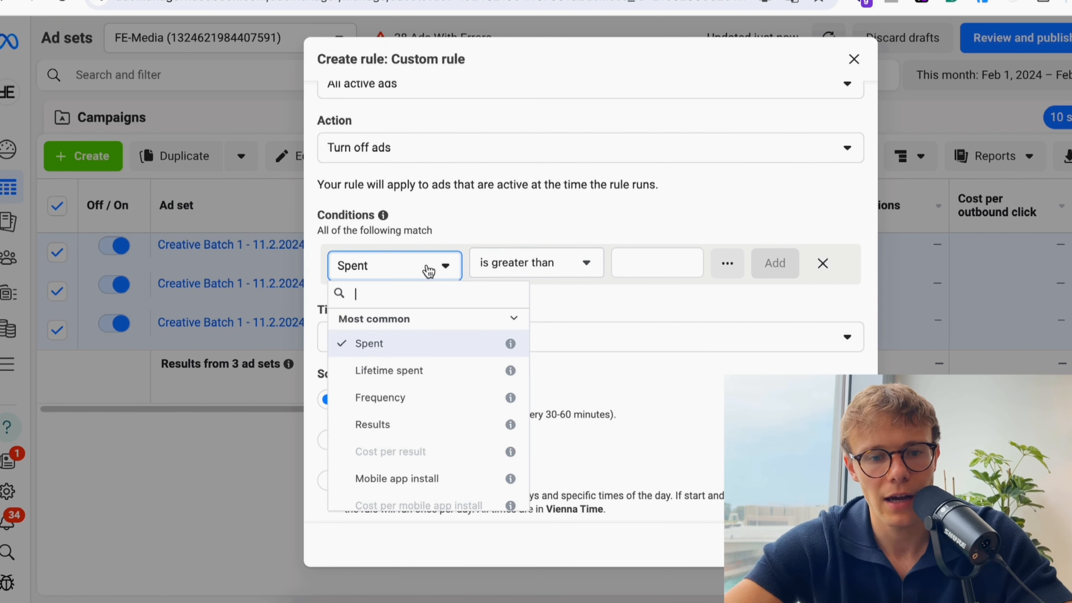
{"action": "type", "text": "camp"}
{"action": "left_click", "coordinate": [420, 345]}
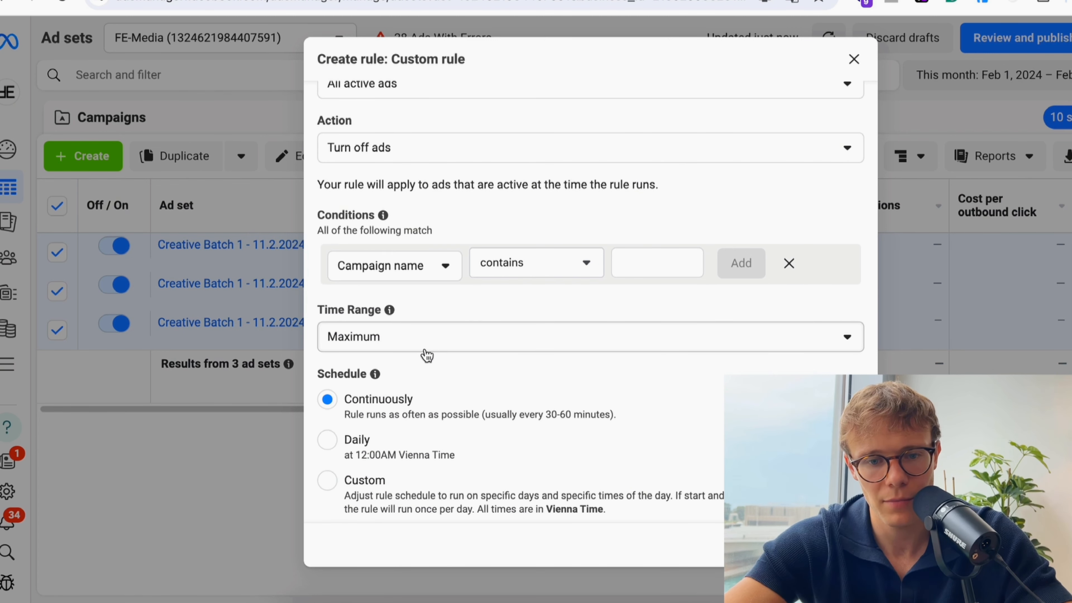
{"action": "type", "text": "Golden"}
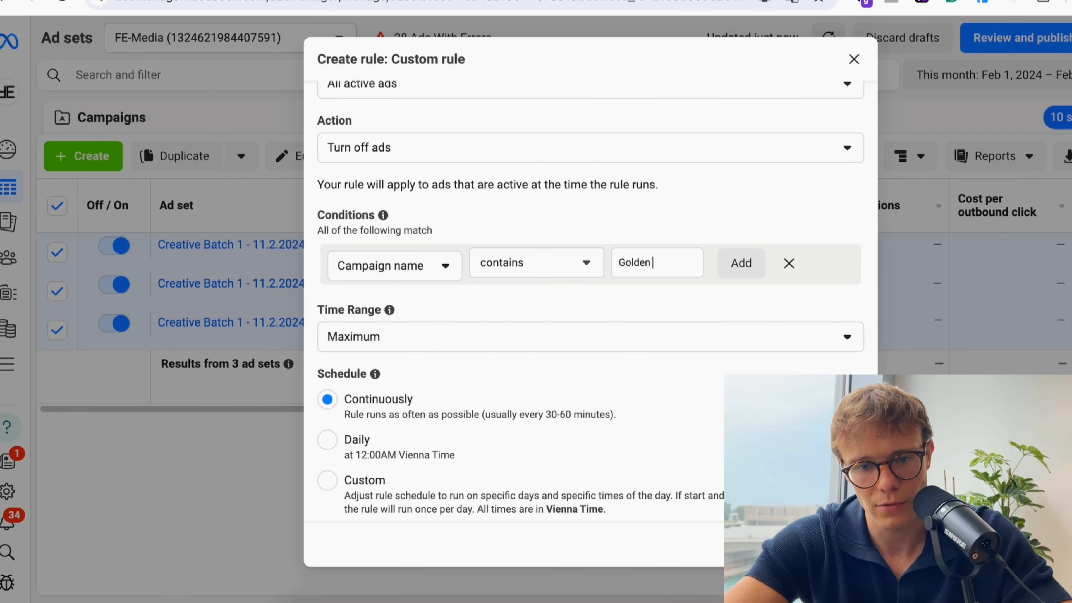
{"action": "type", "text": " BEQ"}
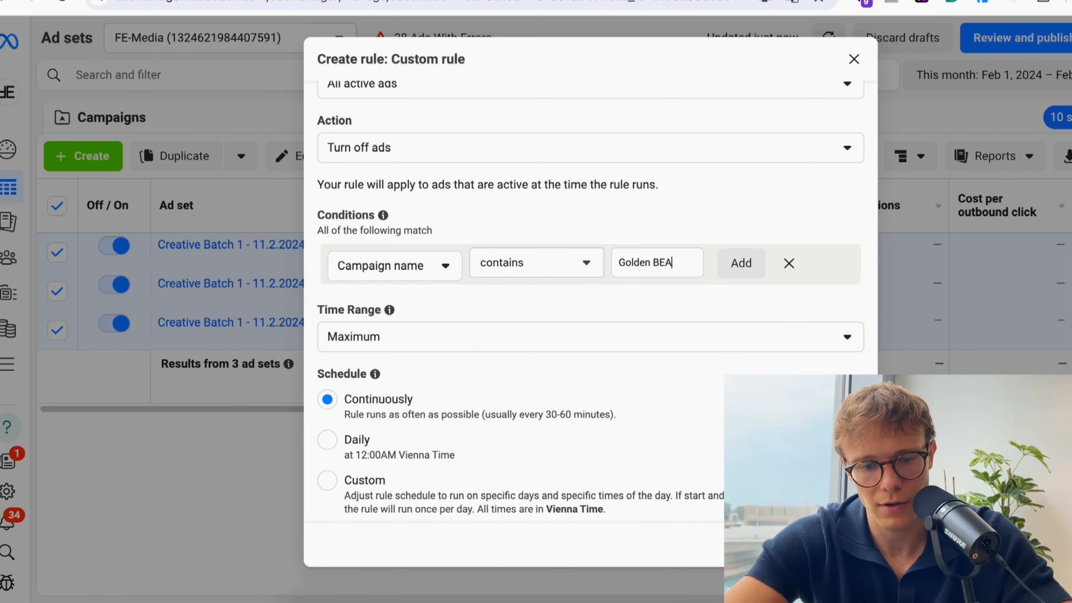
{"action": "left_click", "coordinate": [739, 262]}
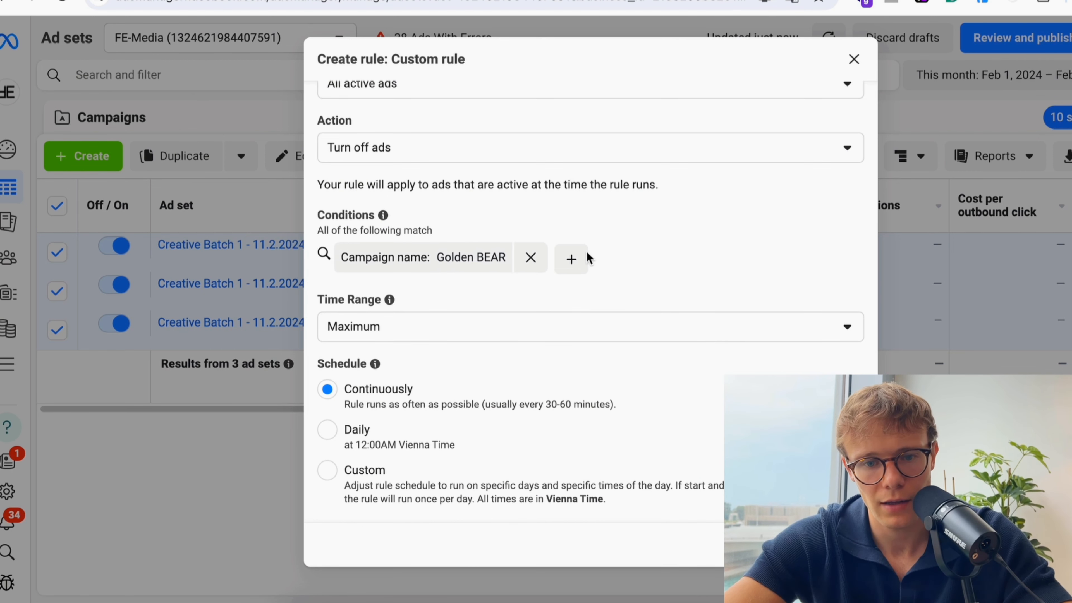
Add a second rule condition for impressions greater than 5000.
{"action": "left_click", "coordinate": [576, 260]}
{"action": "left_click", "coordinate": [397, 300]}
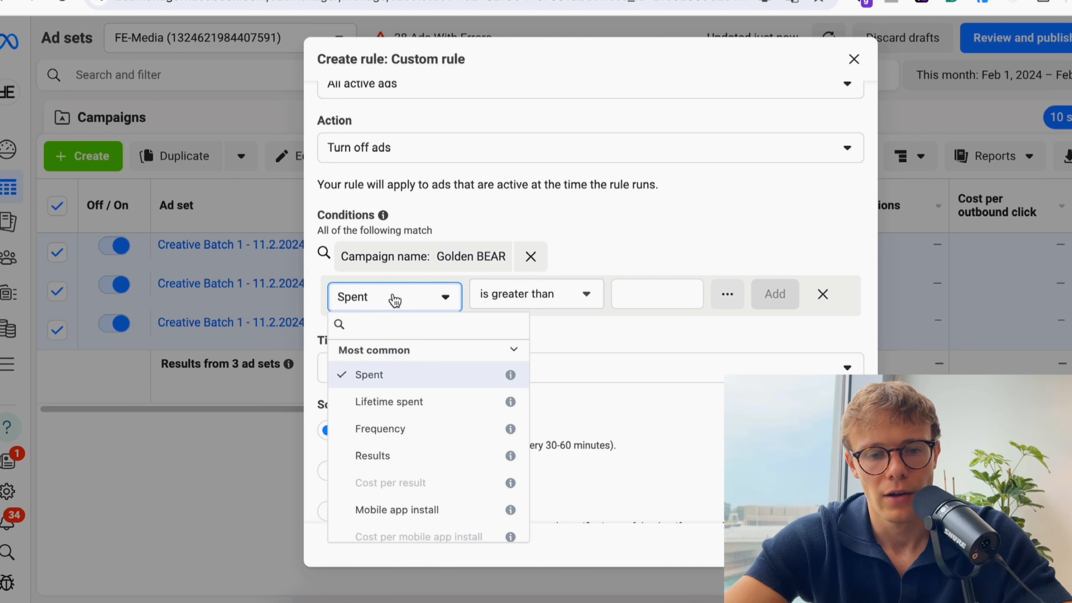
{"action": "type", "text": "impres"}
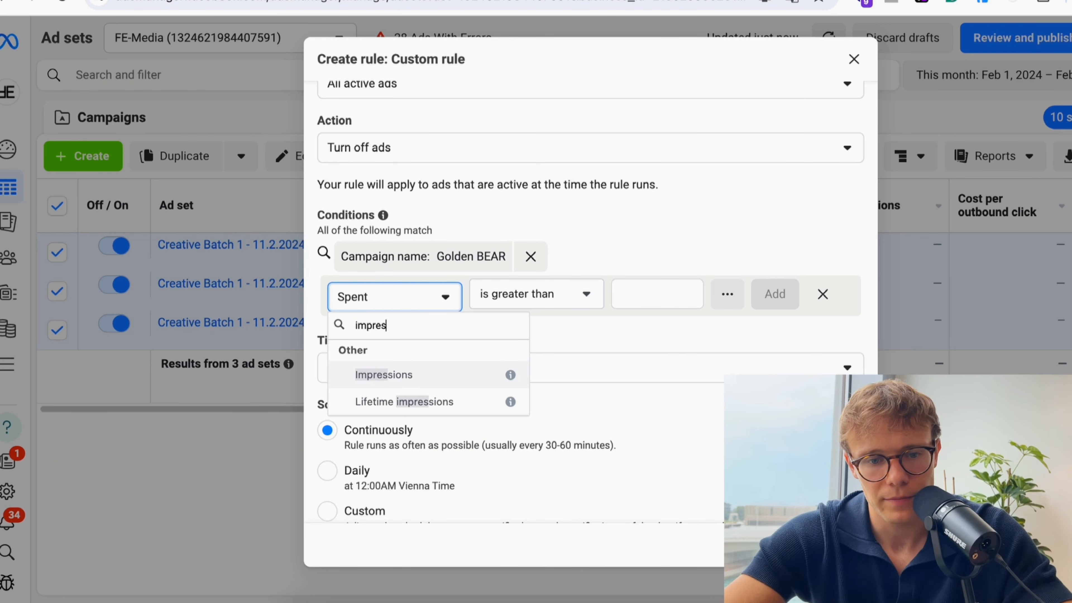
{"action": "left_click", "coordinate": [424, 376]}
{"action": "left_click", "coordinate": [628, 291]}
{"action": "type", "text": "5000"}
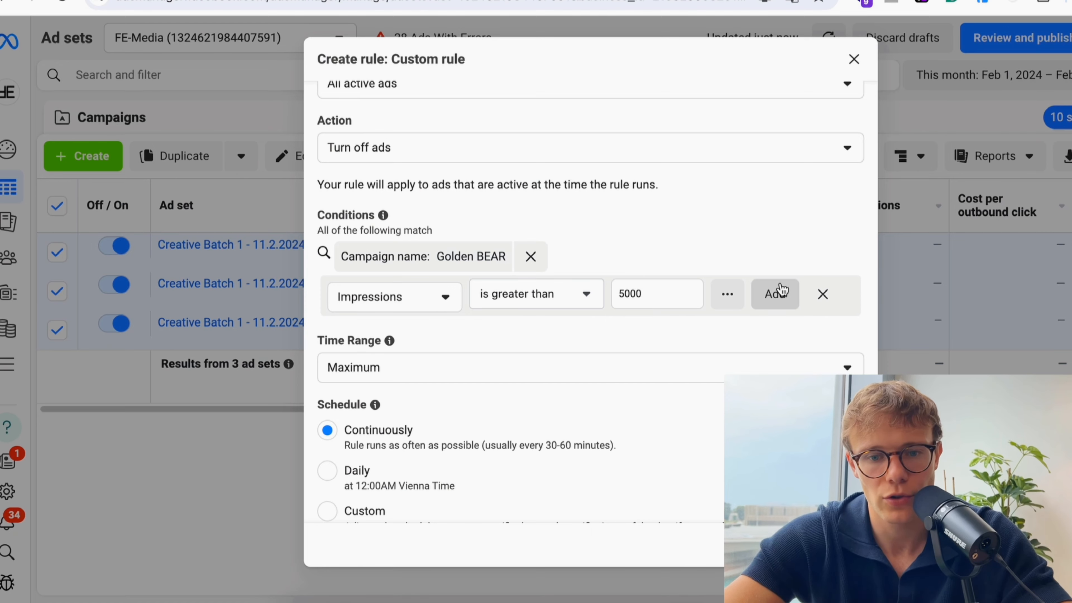
{"action": "left_click", "coordinate": [774, 293]}
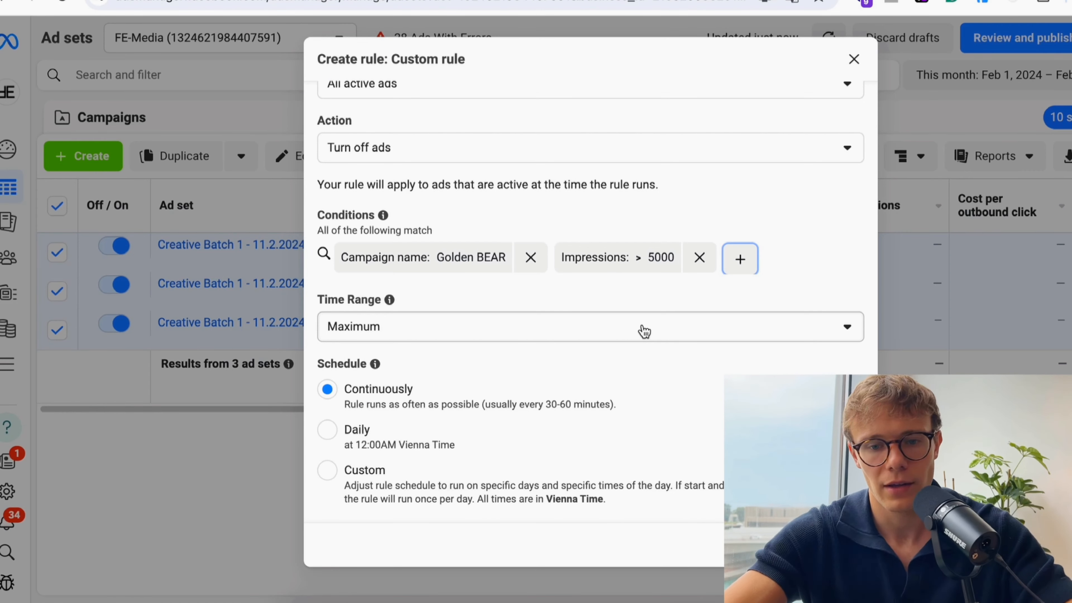
Review the rule's time range, schedule and notification settings, create the rule and dismiss the confirmation.
{"action": "scroll", "coordinate": [716, 368], "scroll_direction": "down", "scroll_amount": 2}
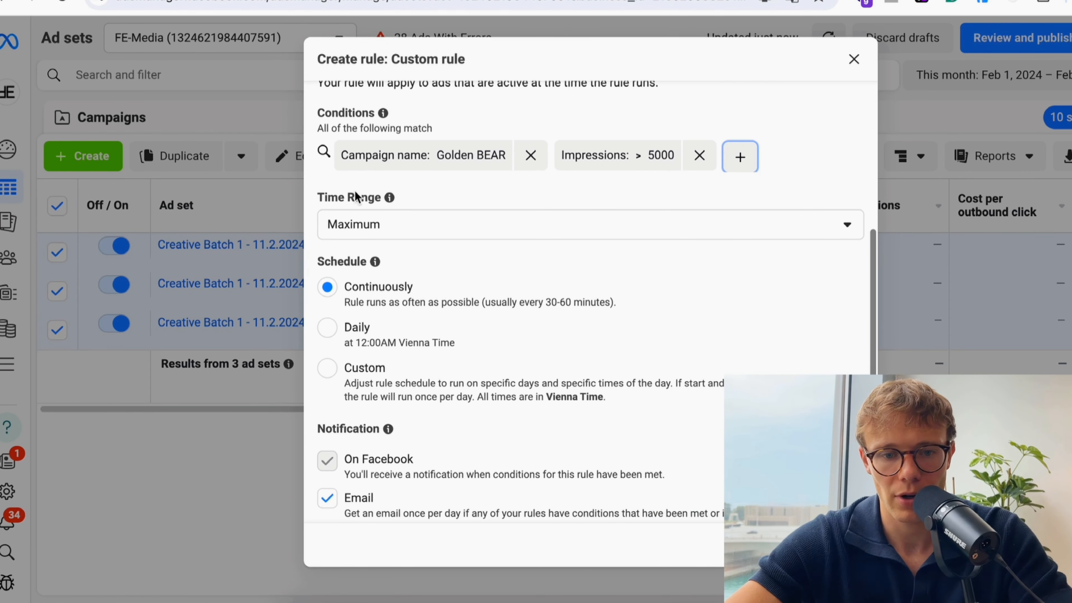
{"action": "scroll", "coordinate": [443, 325], "scroll_direction": "down", "scroll_amount": 1}
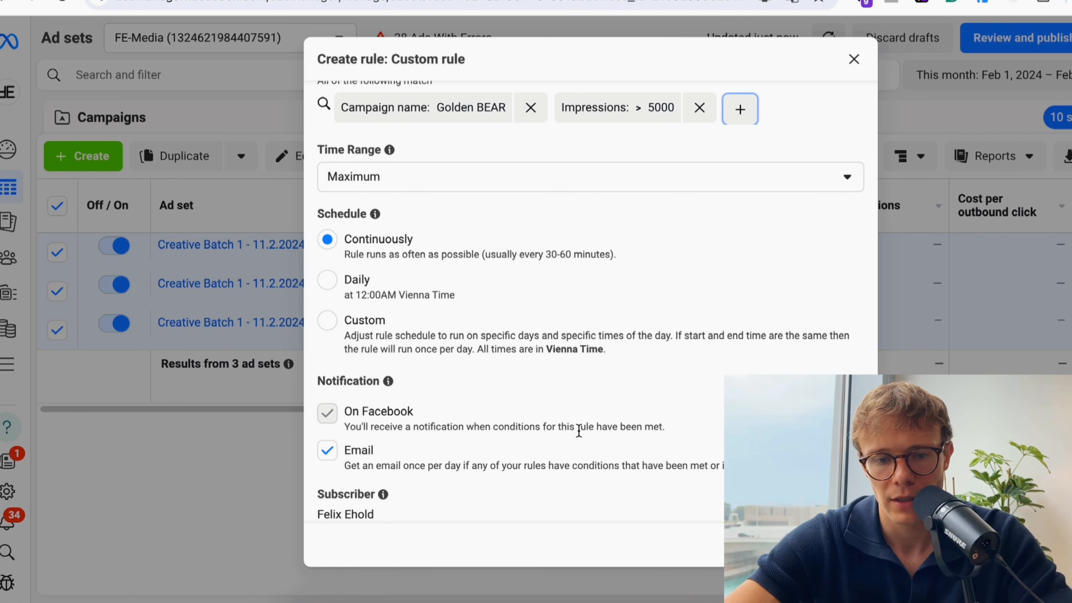
{"action": "left_click", "coordinate": [837, 545]}
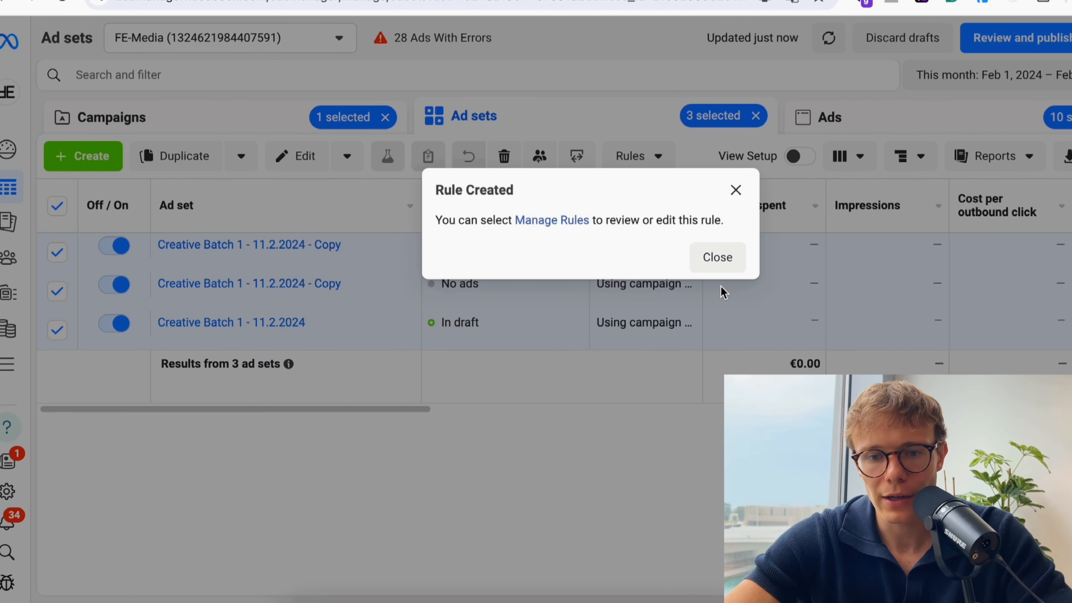
{"action": "left_click", "coordinate": [717, 258]}
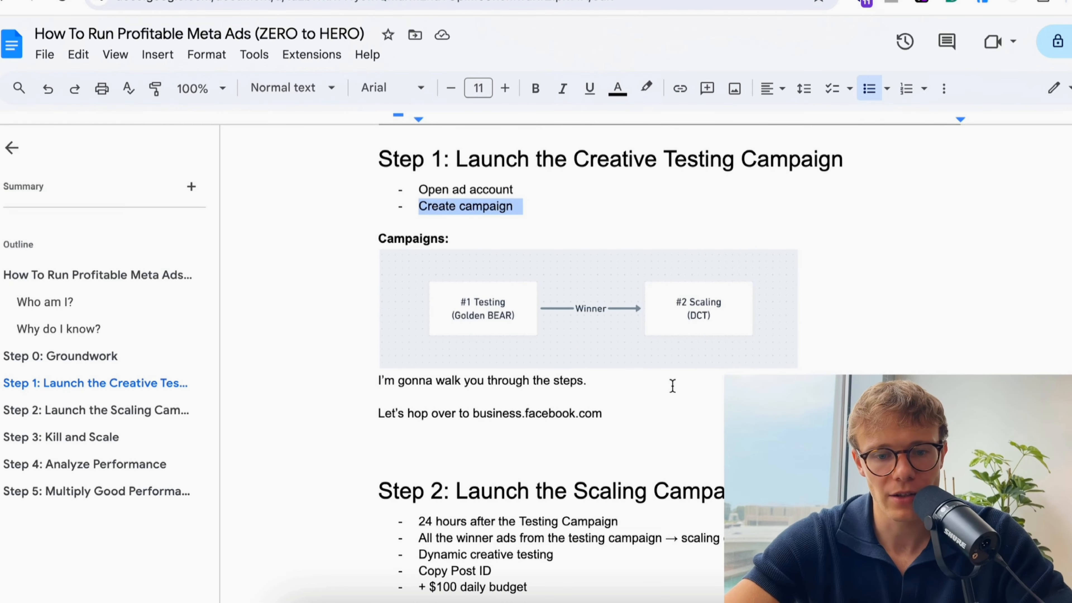
Review the document's Step 2 notes on launching the scaling campaign, including timing, winner ads, dynamic creative testing, post IDs and daily budget.
{"action": "scroll", "coordinate": [673, 385], "scroll_direction": "down", "scroll_amount": 5}
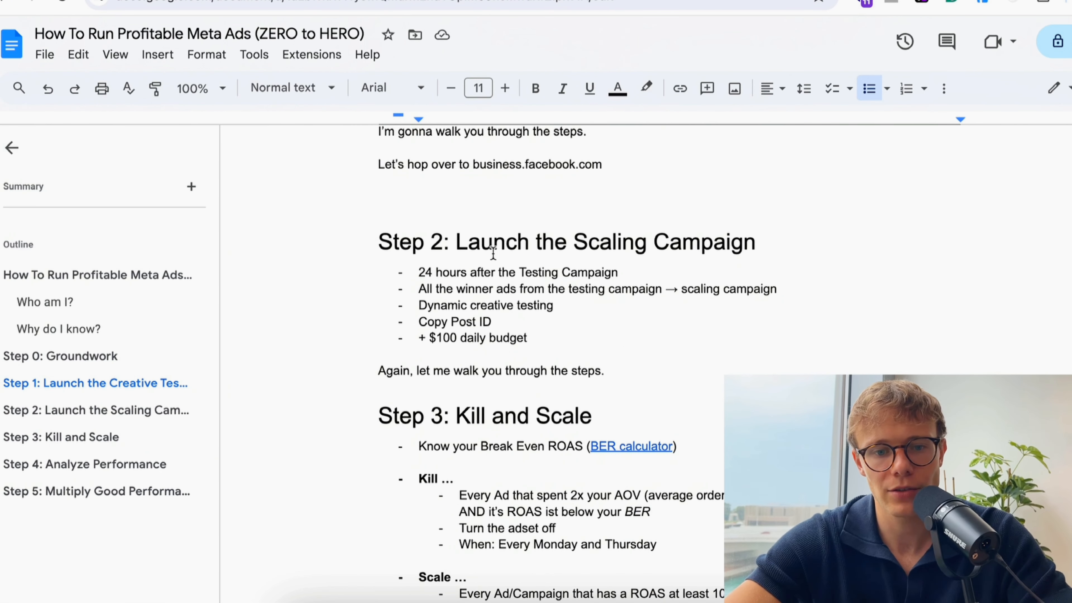
{"action": "triple_click", "coordinate": [453, 246]}
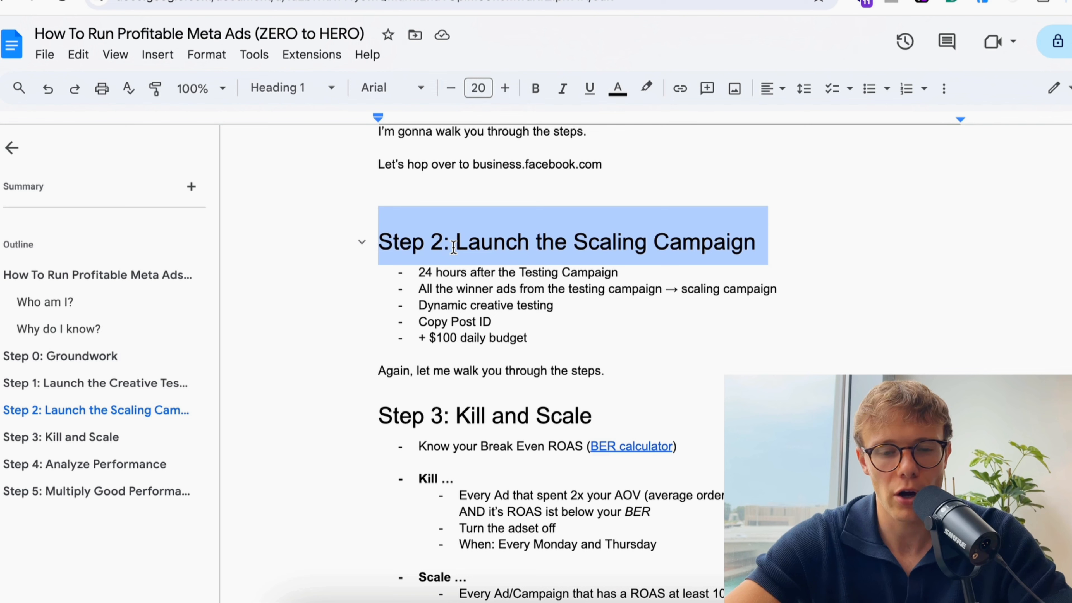
{"action": "triple_click", "coordinate": [486, 273]}
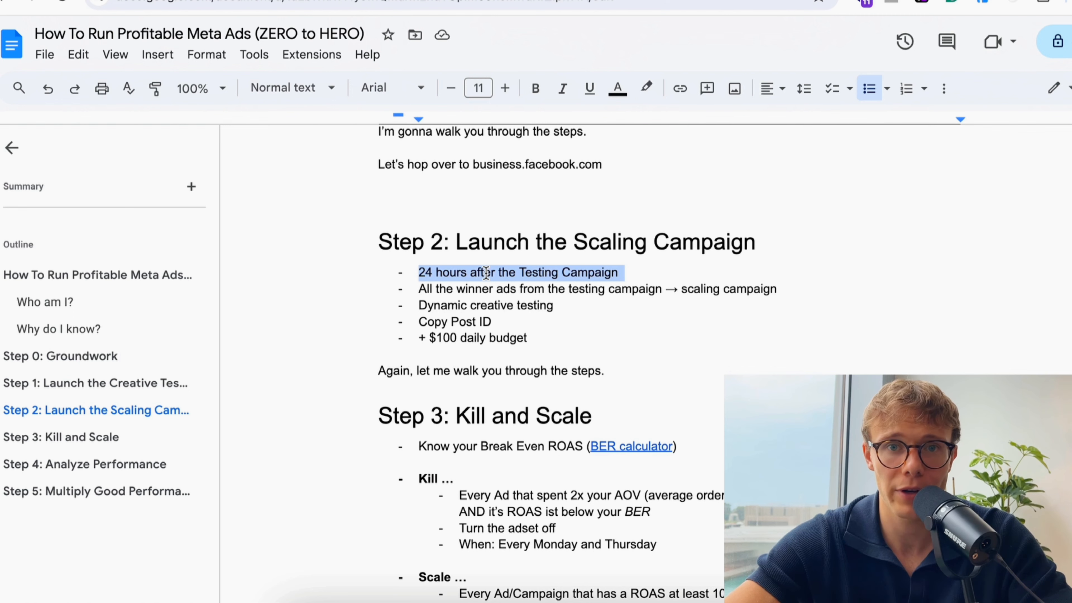
{"action": "triple_click", "coordinate": [448, 290]}
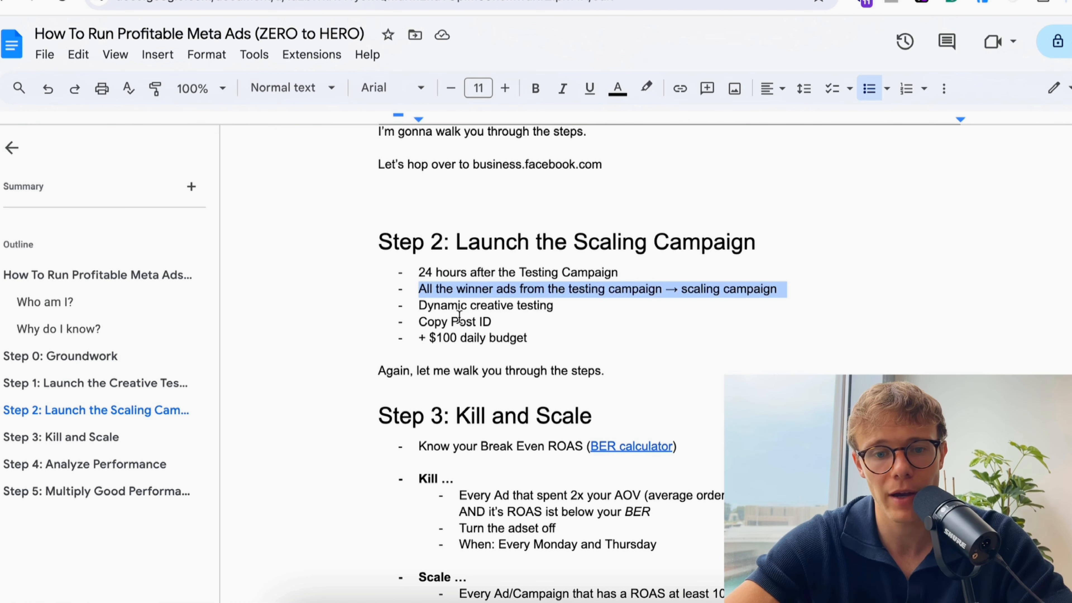
{"action": "triple_click", "coordinate": [448, 305]}
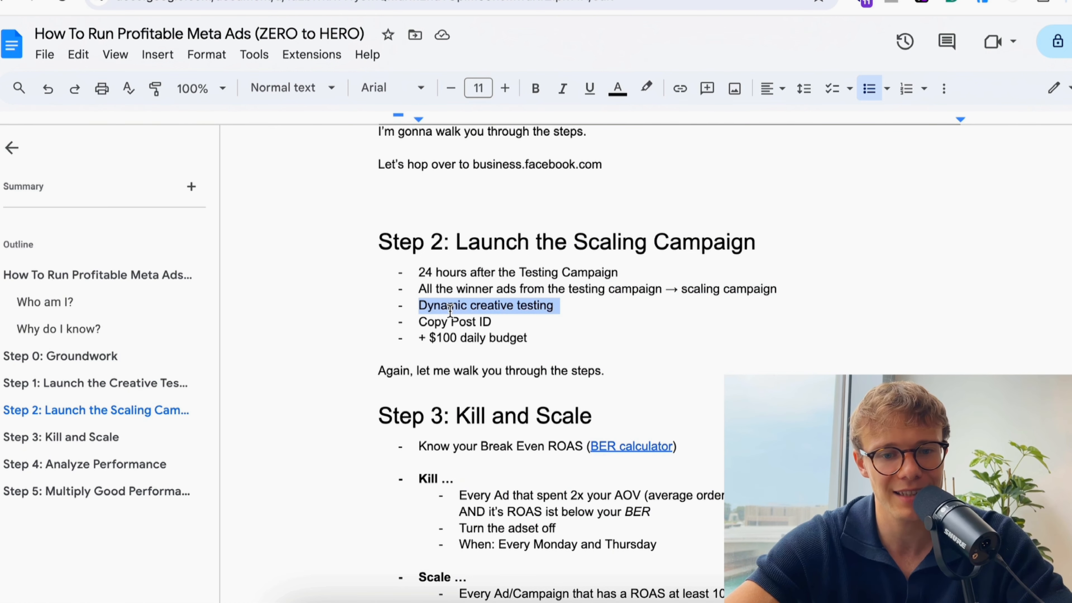
{"action": "triple_click", "coordinate": [439, 323]}
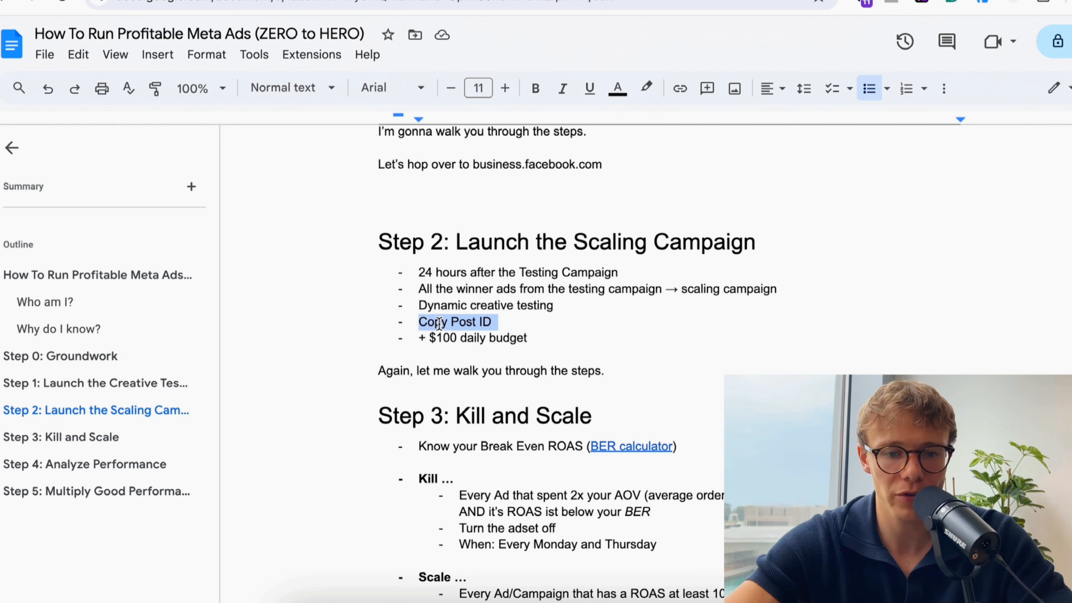
{"action": "left_click", "coordinate": [538, 331]}
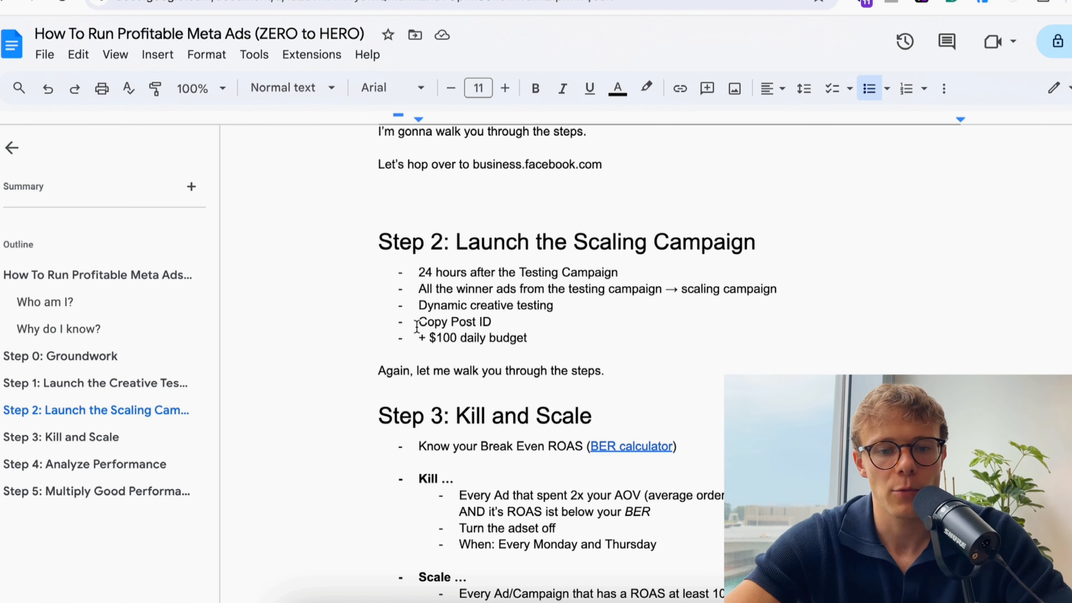
{"action": "triple_click", "coordinate": [419, 337]}
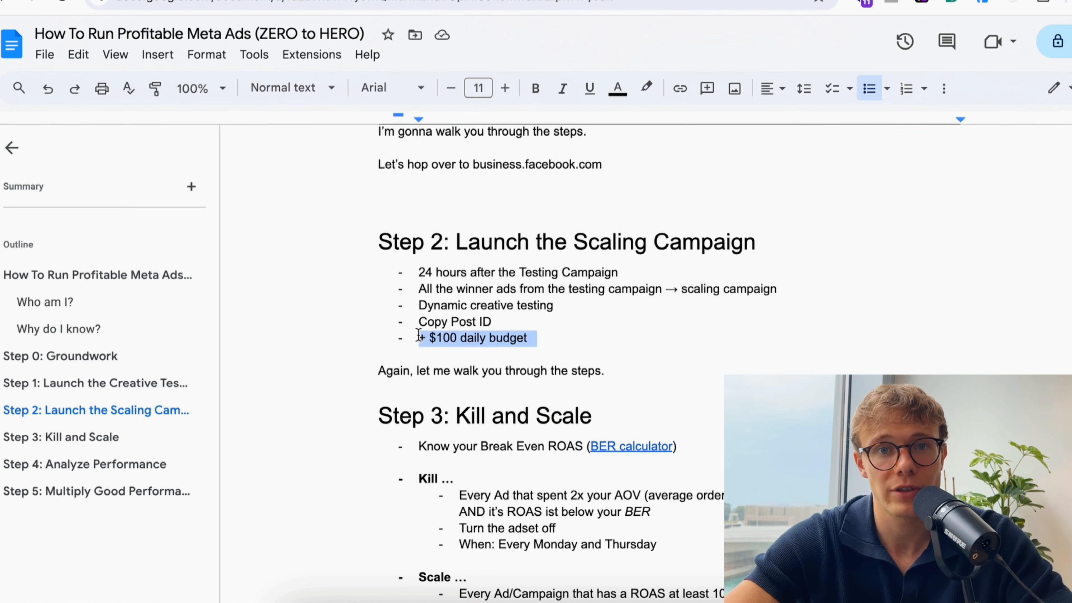
{"action": "triple_click", "coordinate": [447, 372]}
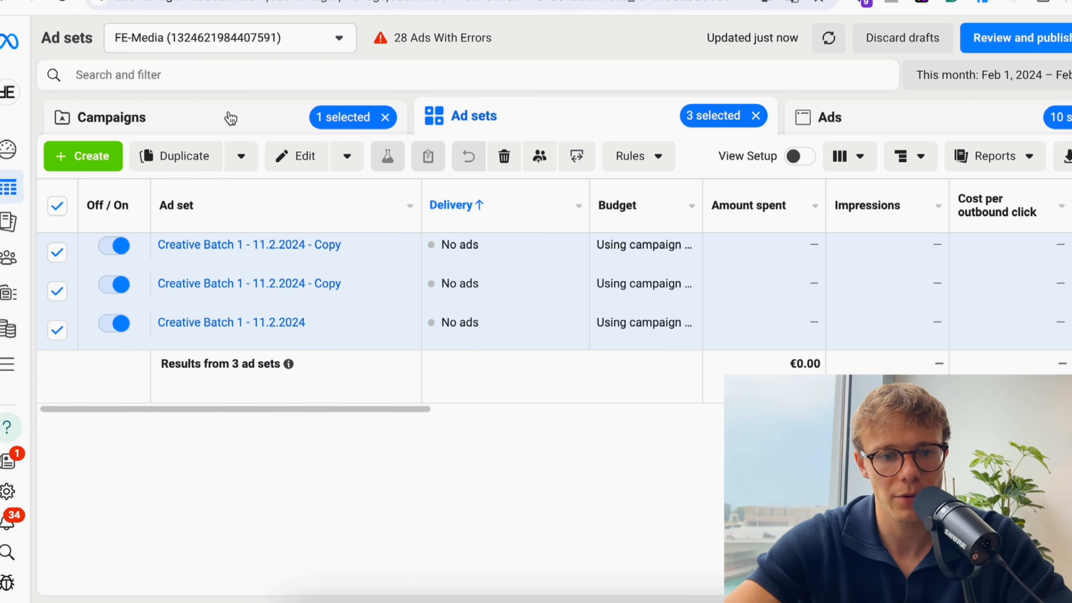
Switch to Meta Ads Manager and create a new campaign with the Sales objective using the manual sales campaign setup.
{"action": "left_click", "coordinate": [228, 115]}
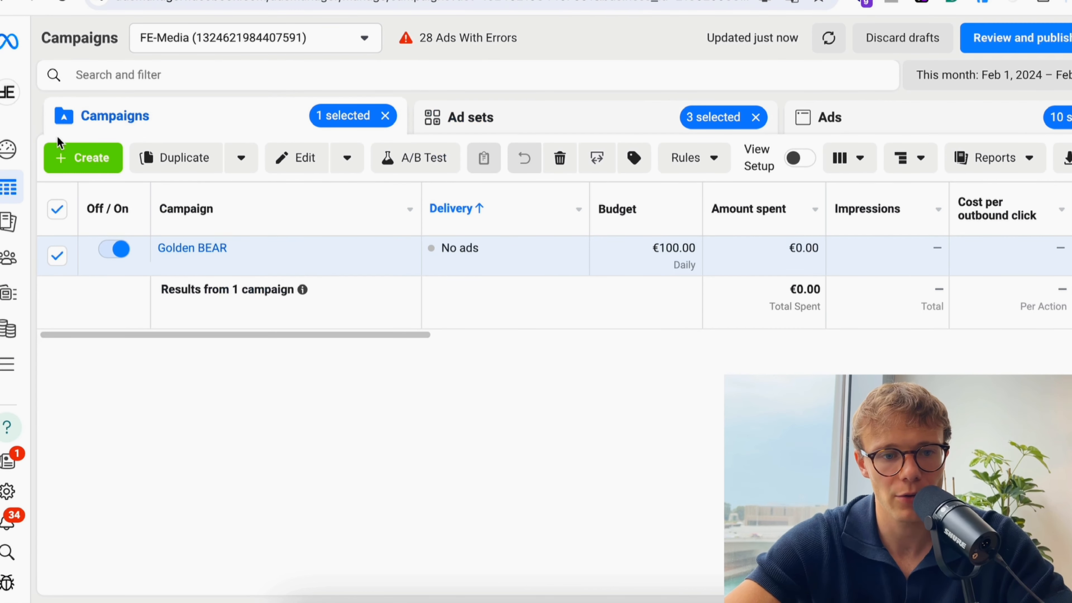
{"action": "left_click", "coordinate": [113, 159]}
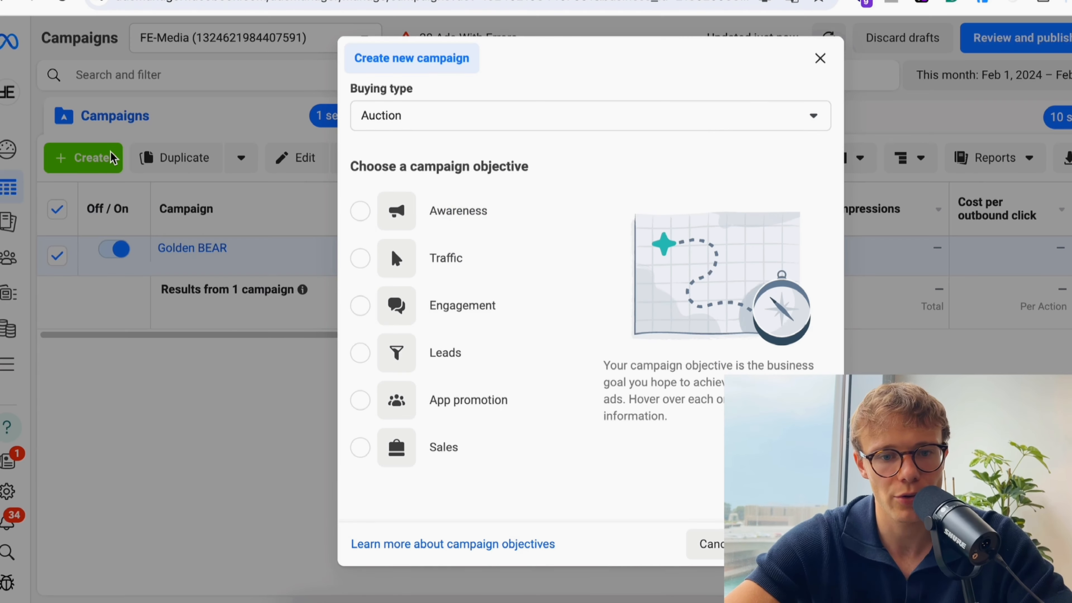
{"action": "left_click", "coordinate": [478, 462]}
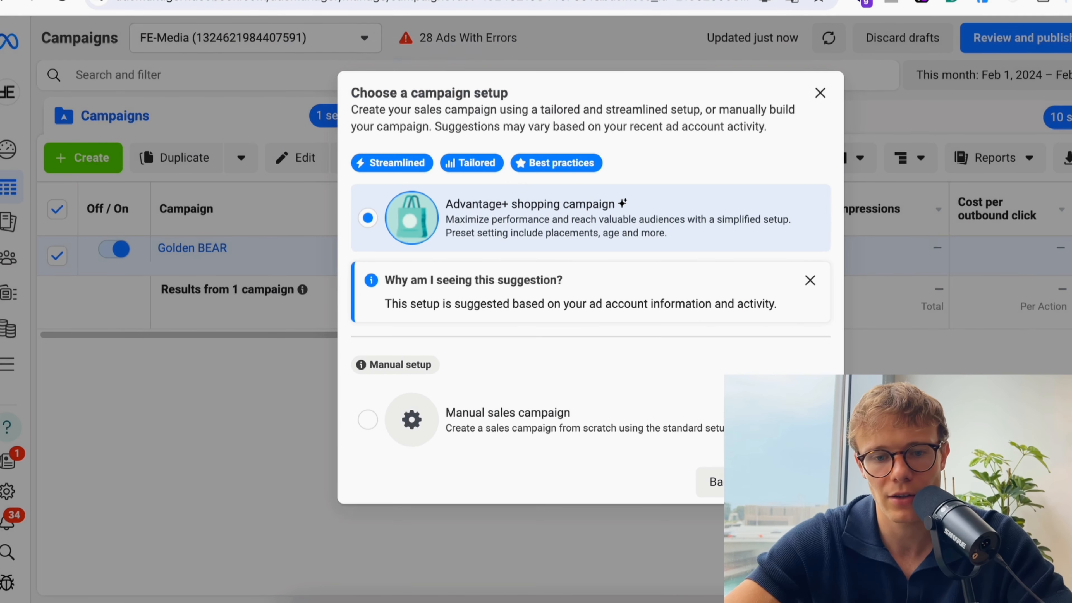
{"action": "left_click", "coordinate": [565, 434]}
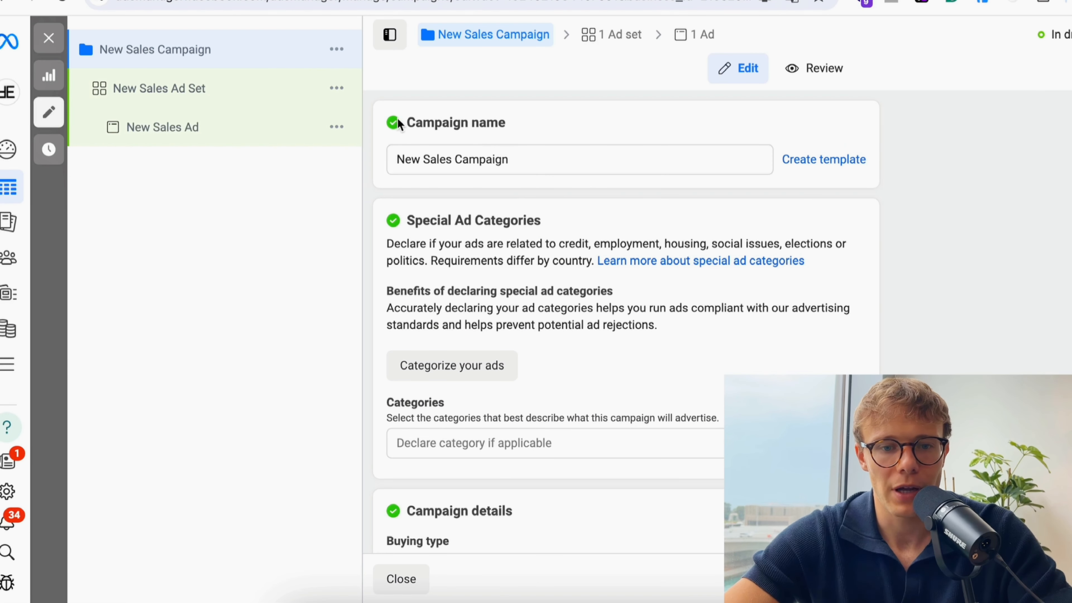
Name the new campaign DCT Scaling.
{"action": "triple_click", "coordinate": [471, 161]}
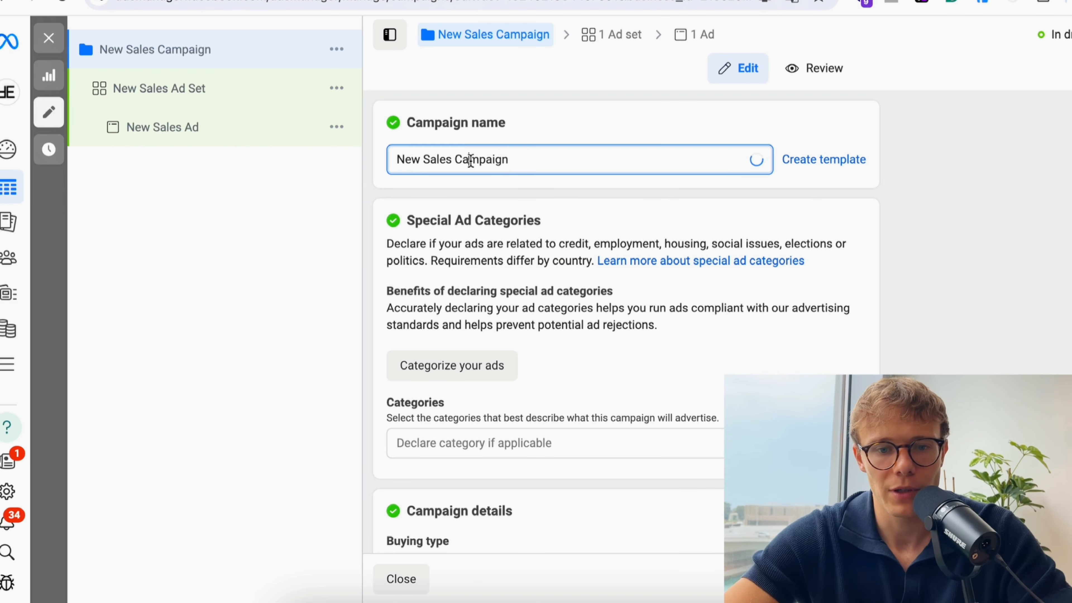
{"action": "type", "text": "DCT "}
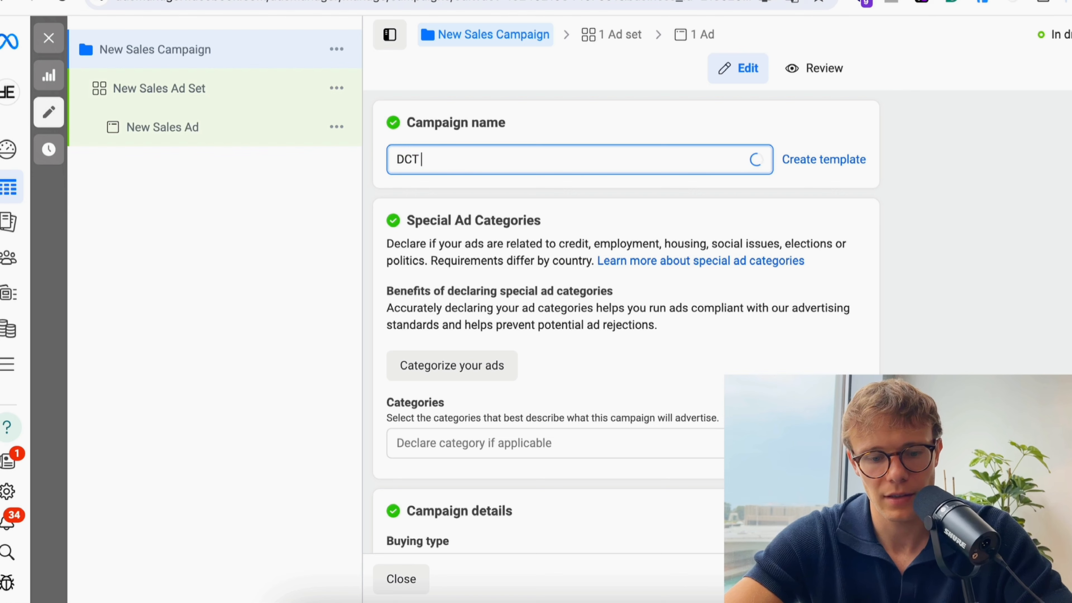
{"action": "type", "text": "Scaling"}
{"action": "left_click", "coordinate": [559, 131]}
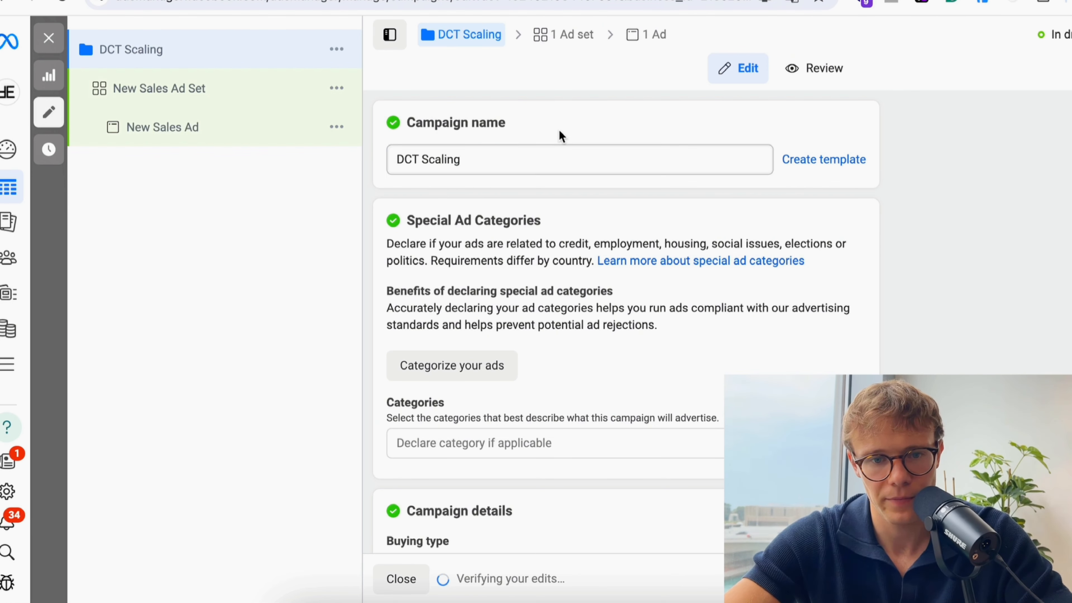
{"action": "left_click", "coordinate": [254, 86]}
{"action": "left_click", "coordinate": [254, 56]}
Turn on Advantage campaign budget for the DCT Scaling campaign and set its daily budget to €100.00.
{"action": "scroll", "coordinate": [560, 236], "scroll_direction": "down", "scroll_amount": 2}
{"action": "scroll", "coordinate": [560, 237], "scroll_direction": "down", "scroll_amount": 7}
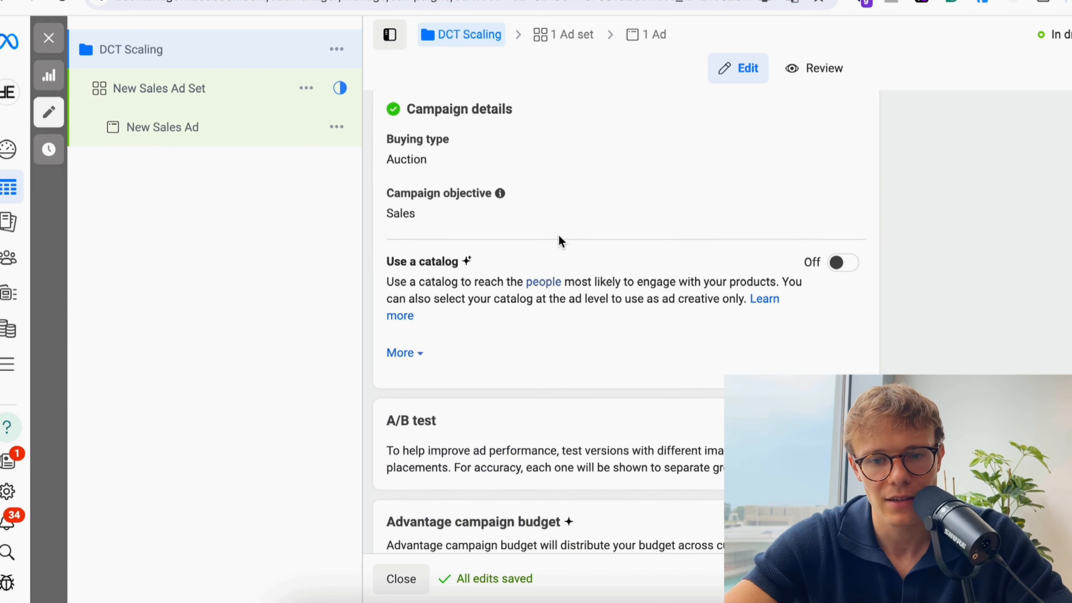
{"action": "scroll", "coordinate": [659, 330], "scroll_direction": "down", "scroll_amount": 2}
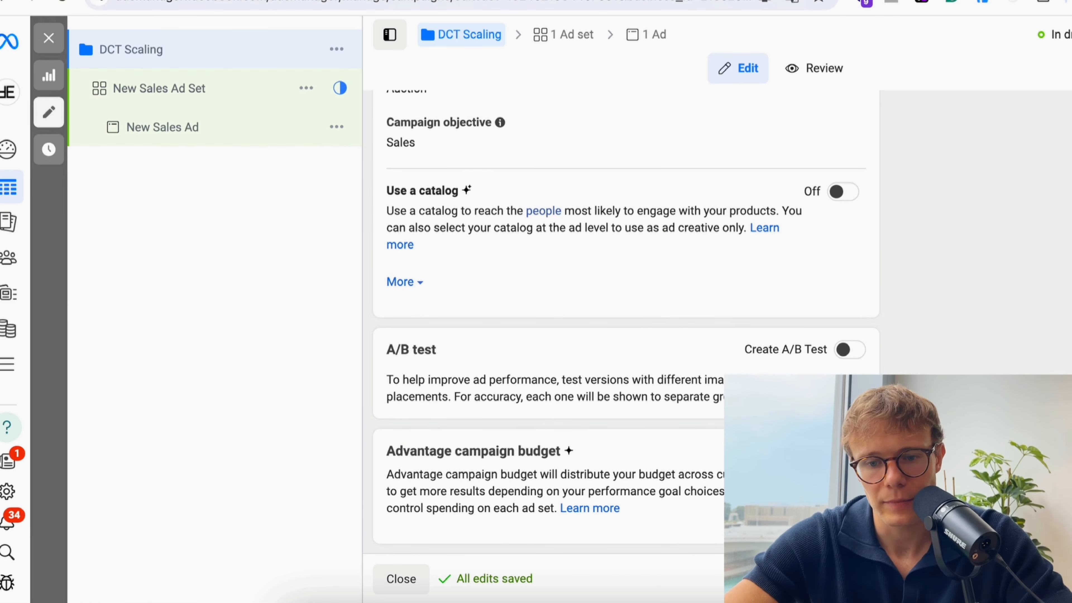
{"action": "left_click", "coordinate": [849, 450]}
{"action": "scroll", "coordinate": [850, 449], "scroll_direction": "down", "scroll_amount": 4}
{"action": "scroll", "coordinate": [668, 371], "scroll_direction": "down", "scroll_amount": 2}
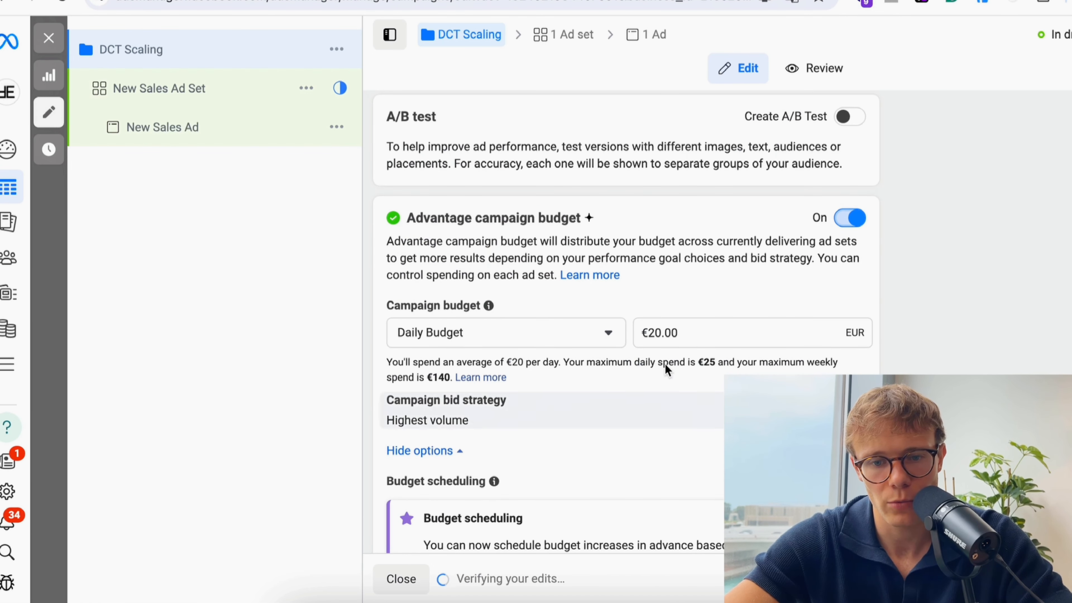
{"action": "left_click", "coordinate": [656, 333]}
{"action": "key", "text": "BackSpace"}
{"action": "type", "text": "10"}
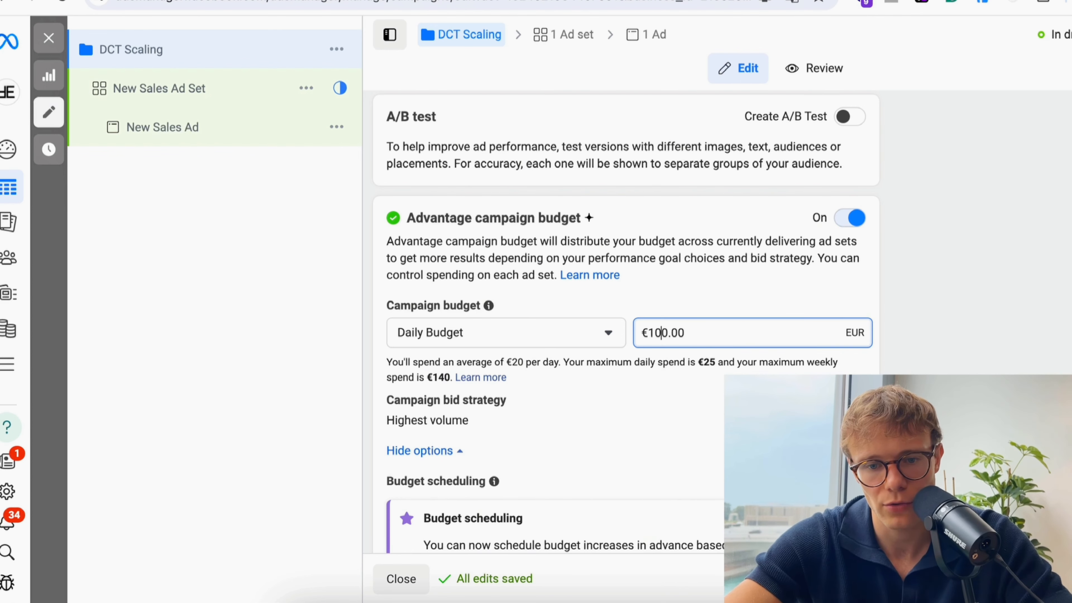
{"action": "left_click", "coordinate": [691, 307]}
Continue to the campaign's ad set and name it GB Winners 1 - 11.2.2024.
{"action": "scroll", "coordinate": [692, 305], "scroll_direction": "down", "scroll_amount": 5}
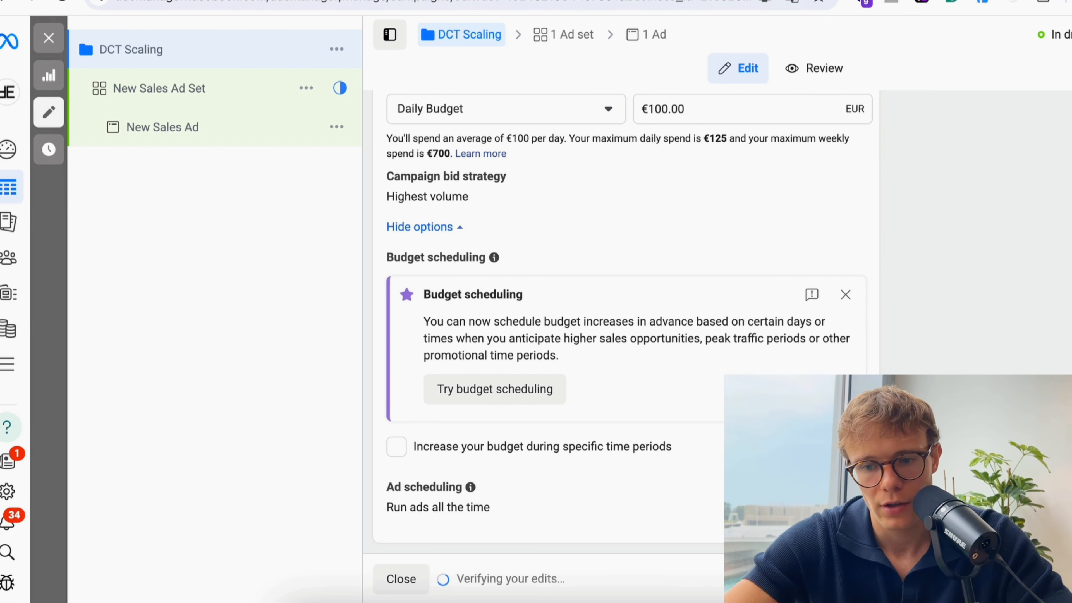
{"action": "left_click", "coordinate": [1051, 579]}
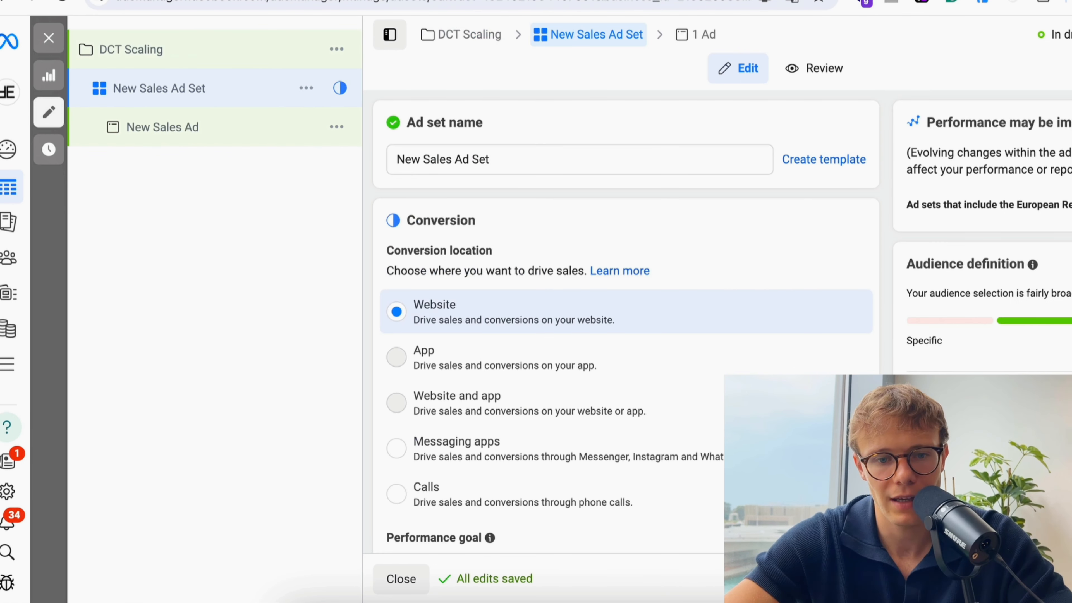
{"action": "triple_click", "coordinate": [513, 157]}
{"action": "type", "text": "GB"}
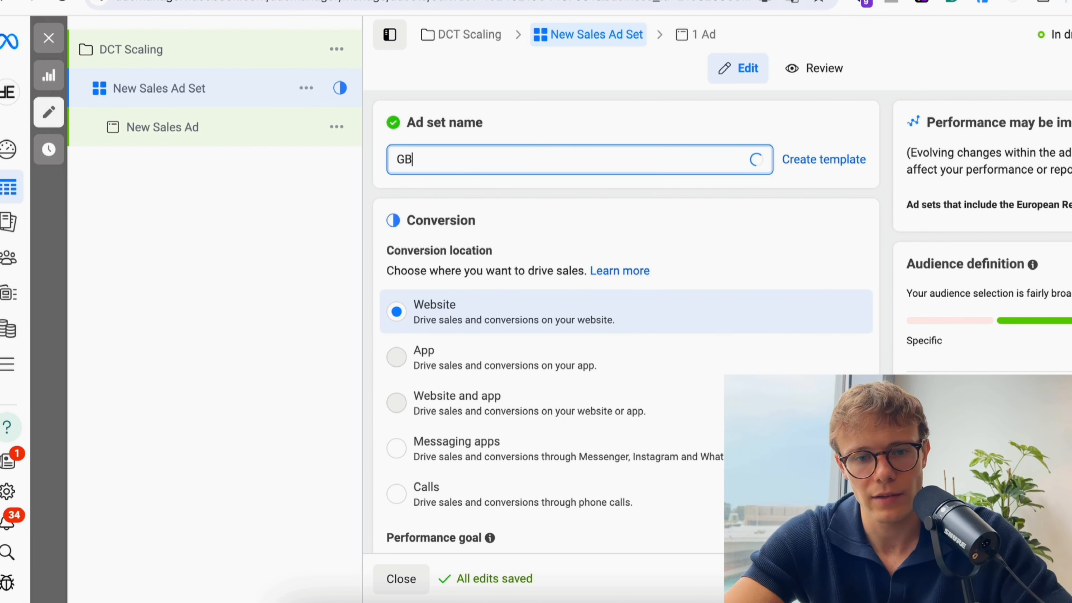
{"action": "type", "text": " Winners"}
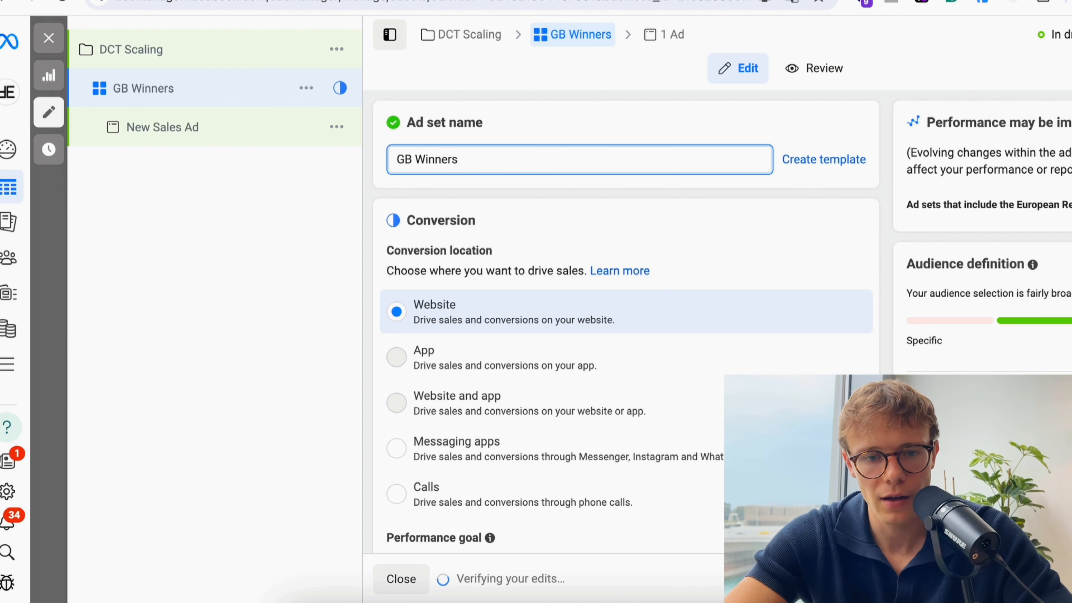
{"action": "type", "text": " 1"}
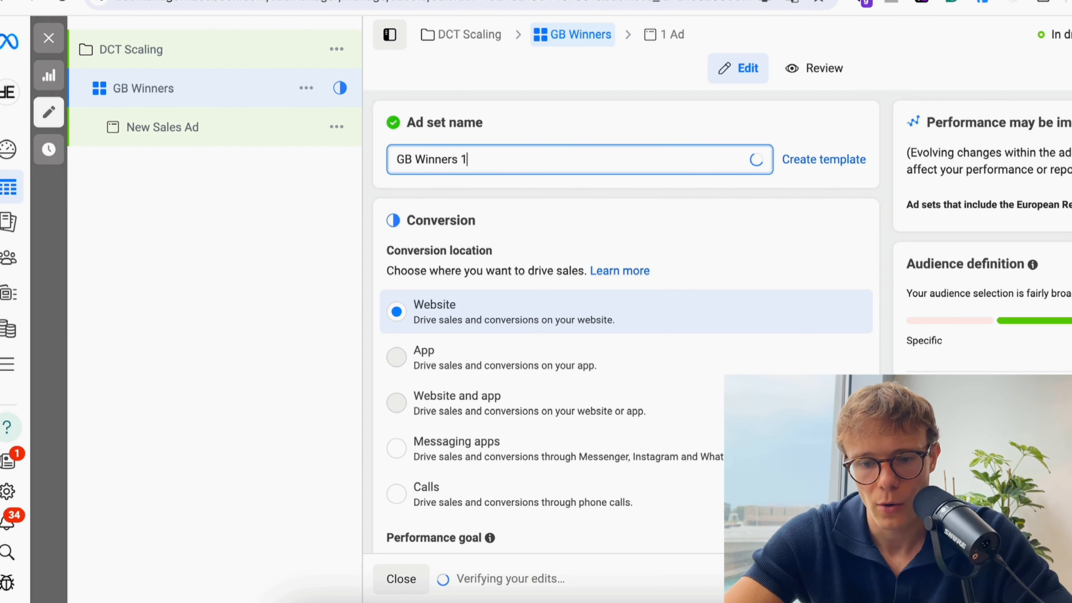
{"action": "type", "text": " - 11.2.2"}
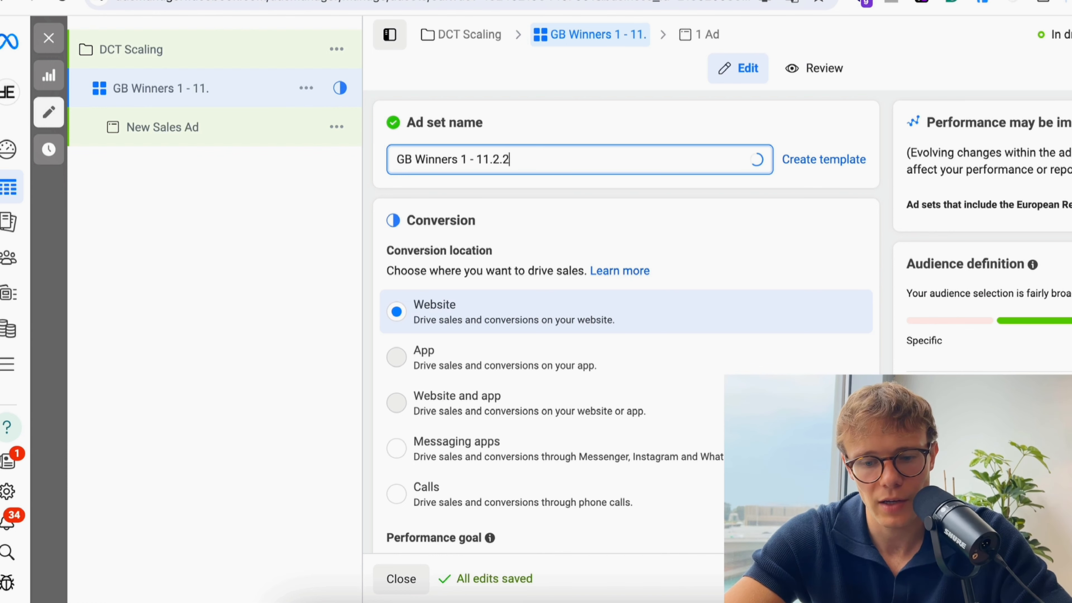
{"action": "left_click", "coordinate": [596, 129]}
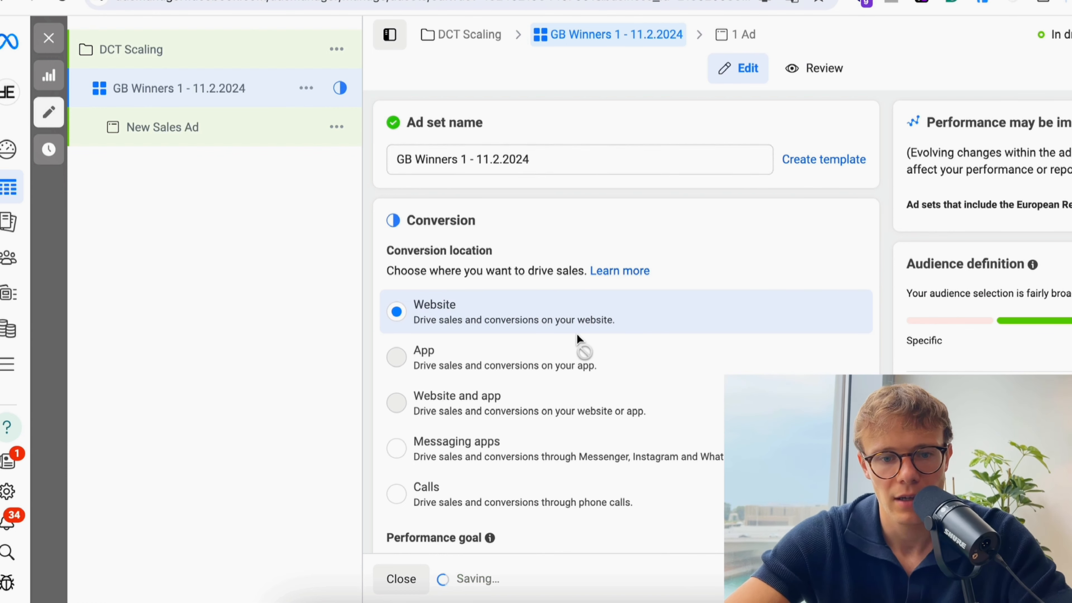
Set the ad set's conversion event to Purchase for the Ecom Offensive Pixel.
{"action": "scroll", "coordinate": [576, 342], "scroll_direction": "down", "scroll_amount": 3}
{"action": "scroll", "coordinate": [622, 377], "scroll_direction": "down", "scroll_amount": 3}
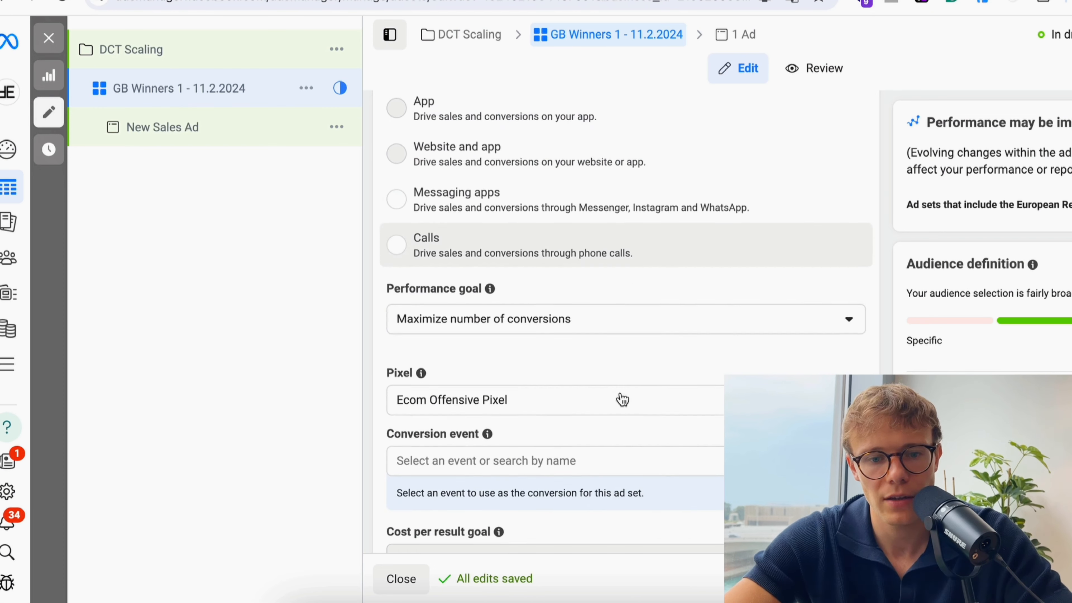
{"action": "scroll", "coordinate": [589, 353], "scroll_direction": "down", "scroll_amount": 3}
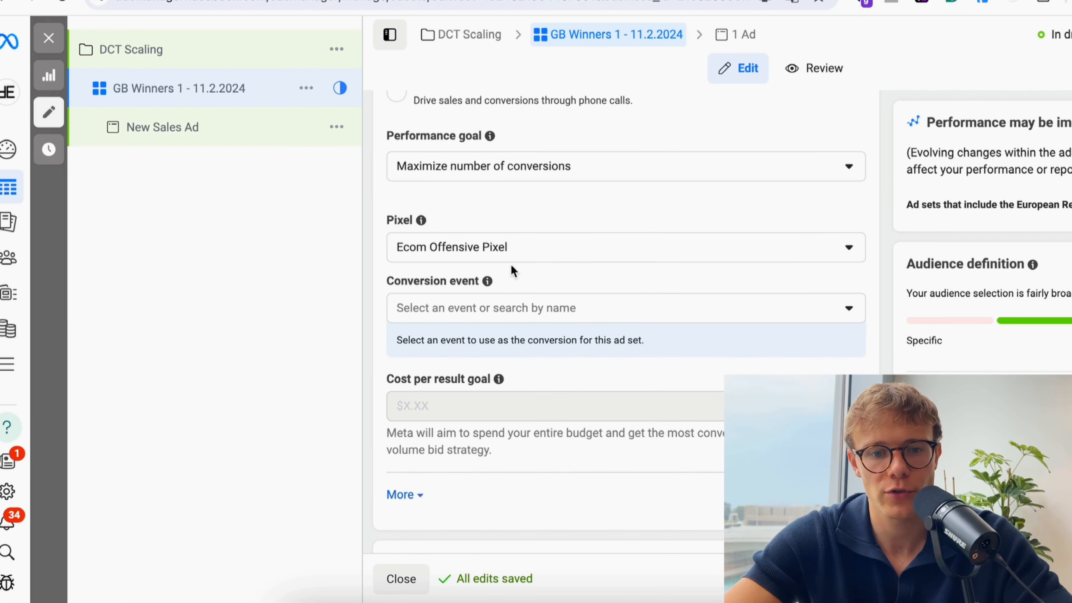
{"action": "scroll", "coordinate": [657, 220], "scroll_direction": "down", "scroll_amount": 2}
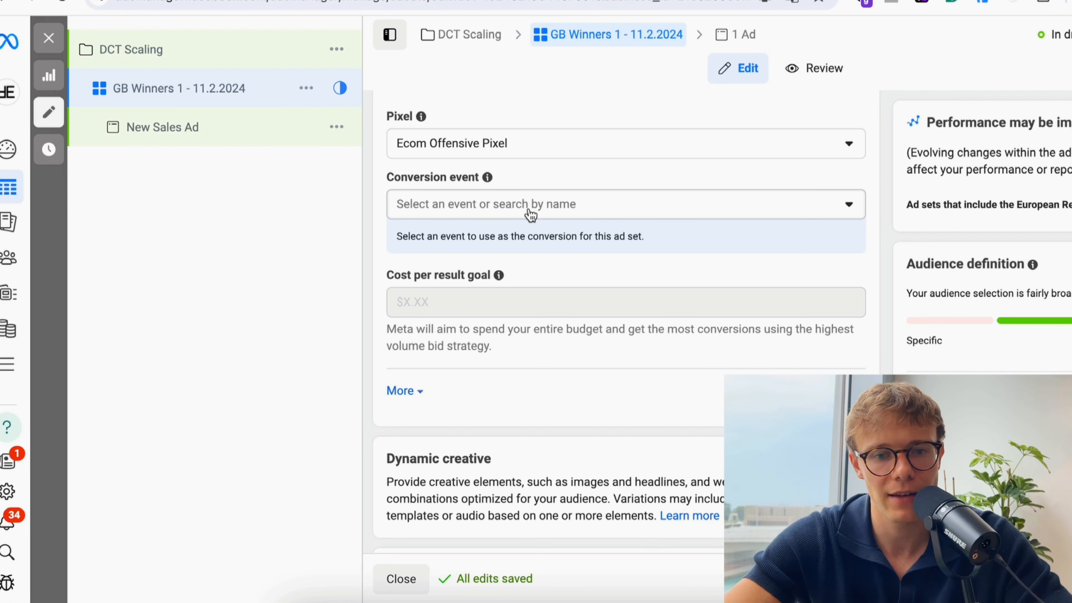
{"action": "left_click", "coordinate": [506, 207]}
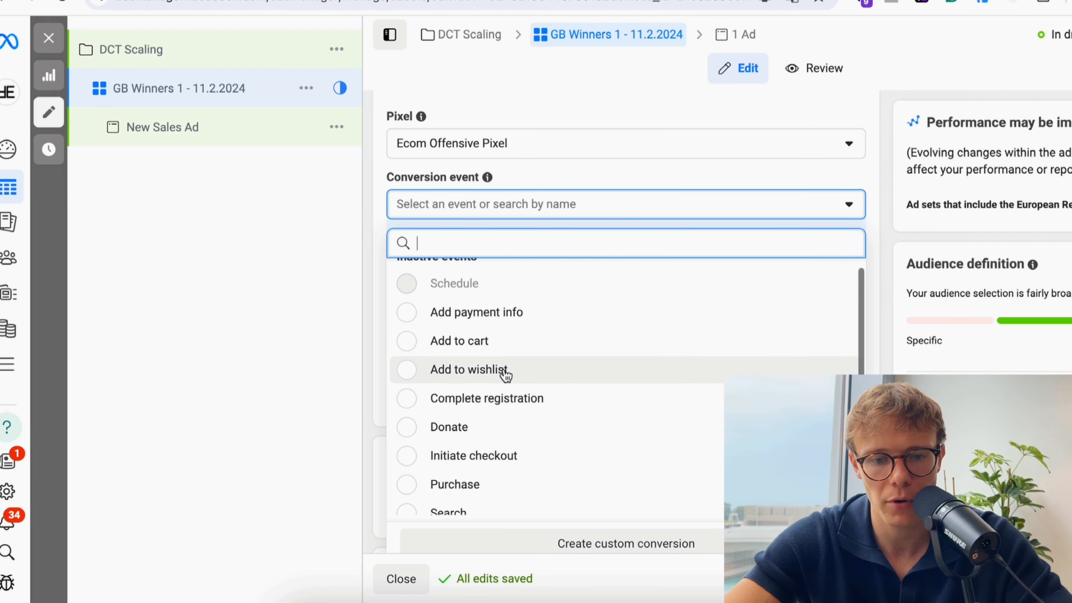
{"action": "left_click", "coordinate": [495, 502]}
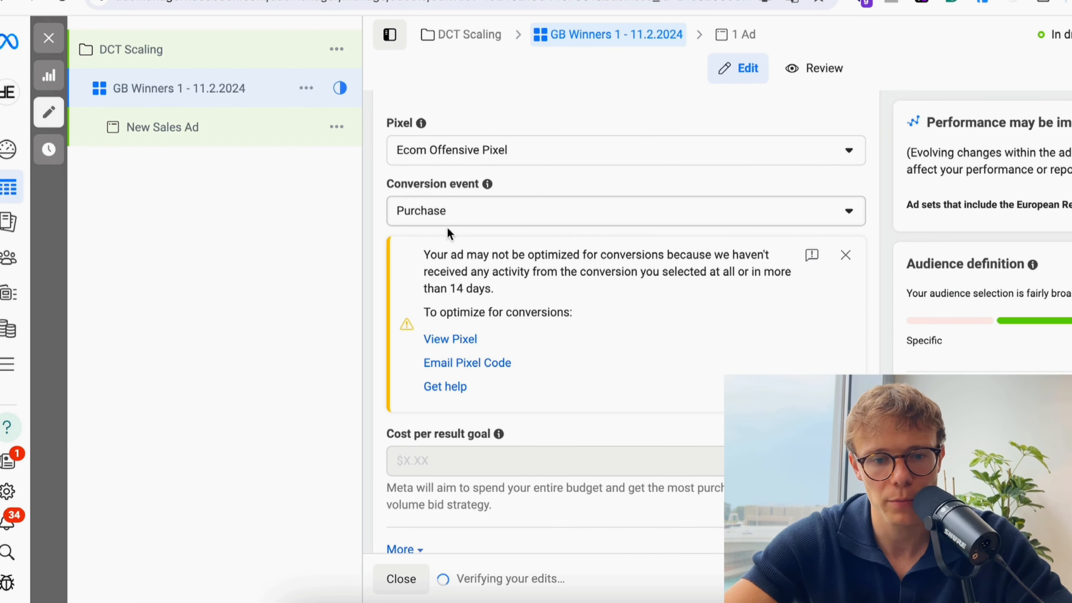
Turn on dynamic creative for the GB Winners ad set.
{"action": "scroll", "coordinate": [448, 227], "scroll_direction": "down", "scroll_amount": 8}
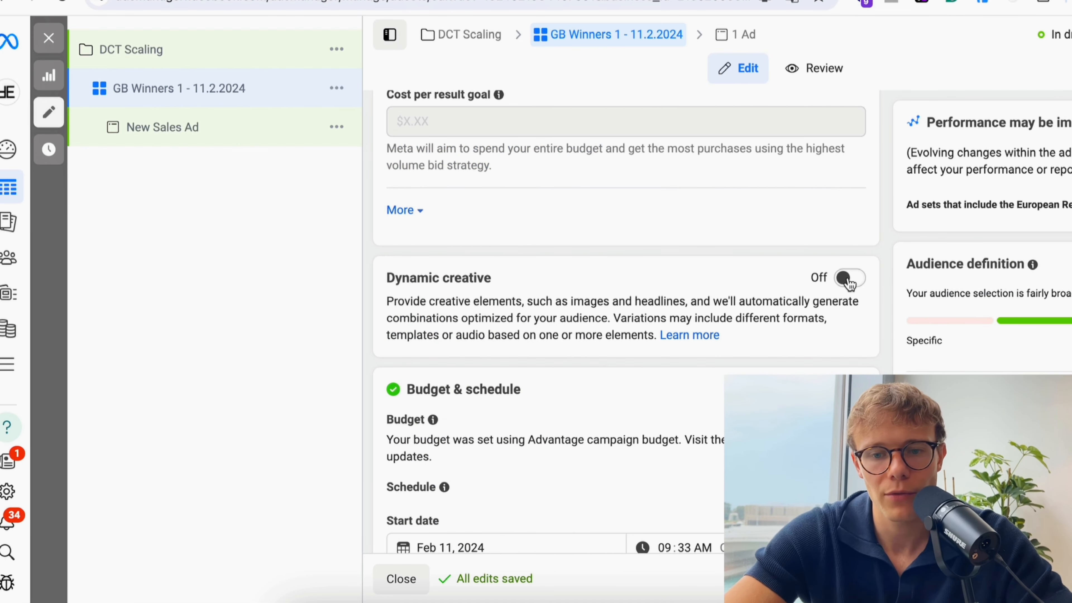
{"action": "left_click", "coordinate": [850, 278]}
{"action": "left_click", "coordinate": [770, 284]}
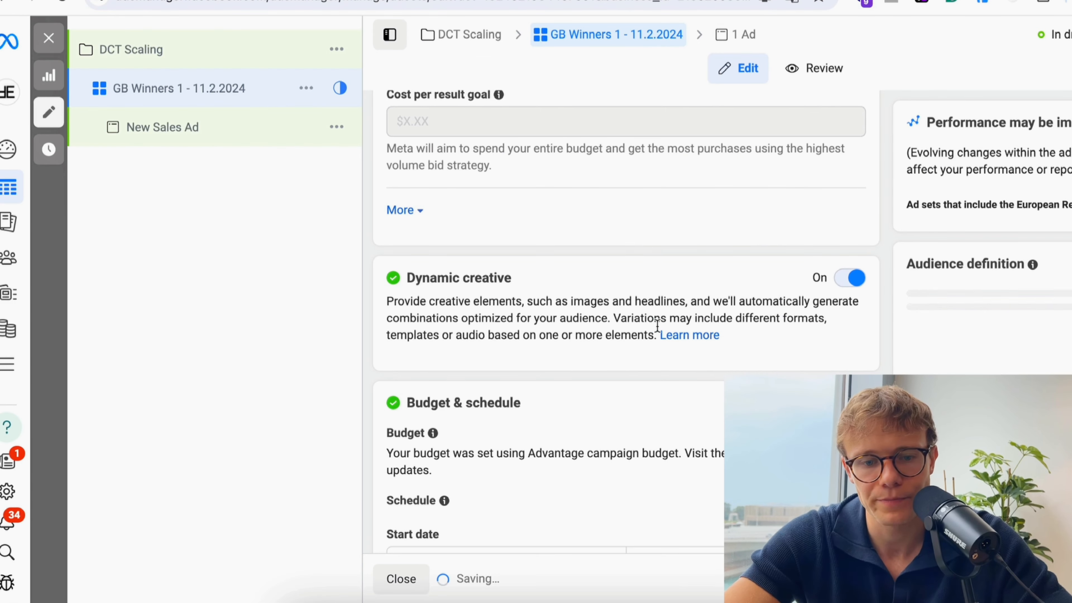
Schedule the GB Winners ad set to start on Feb 12, 2024 at 12:00 AM.
{"action": "scroll", "coordinate": [638, 342], "scroll_direction": "down", "scroll_amount": 5}
{"action": "left_click", "coordinate": [444, 359]}
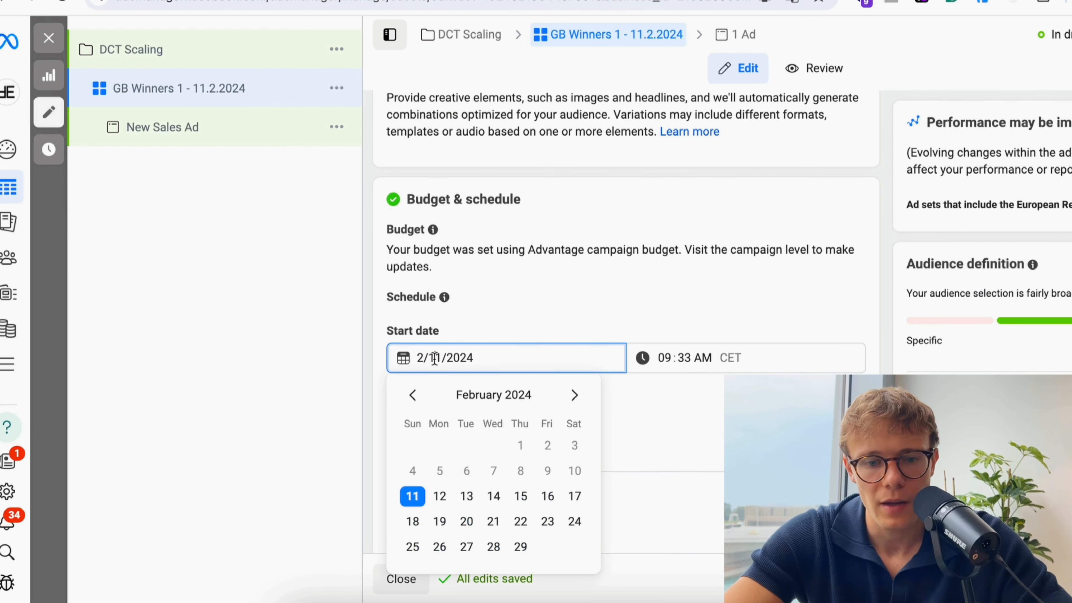
{"action": "left_click", "coordinate": [451, 498]}
{"action": "left_click", "coordinate": [648, 364]}
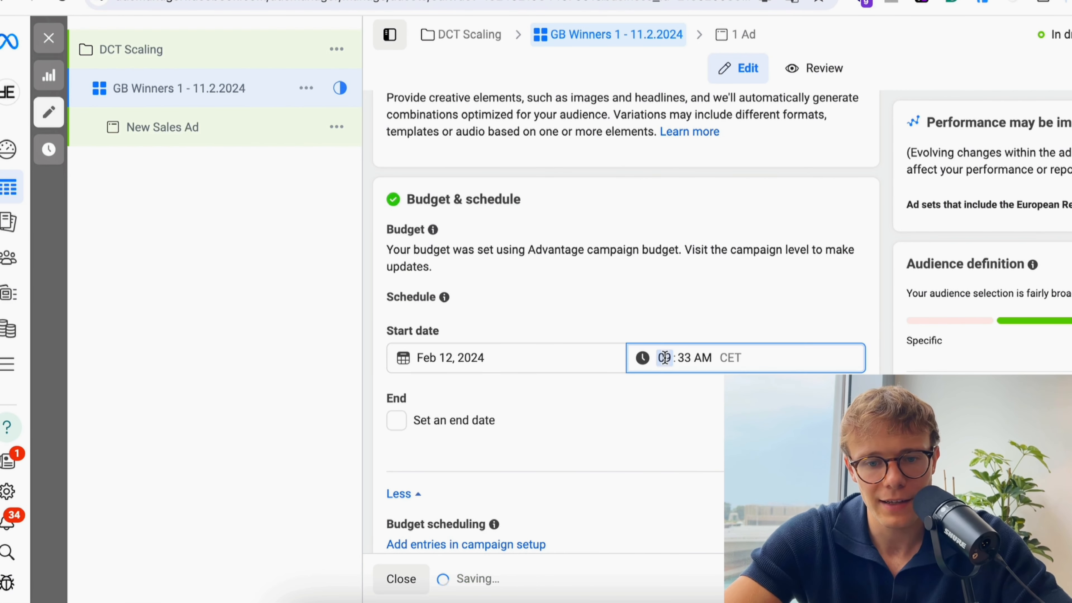
{"action": "type", "text": "12:00"}
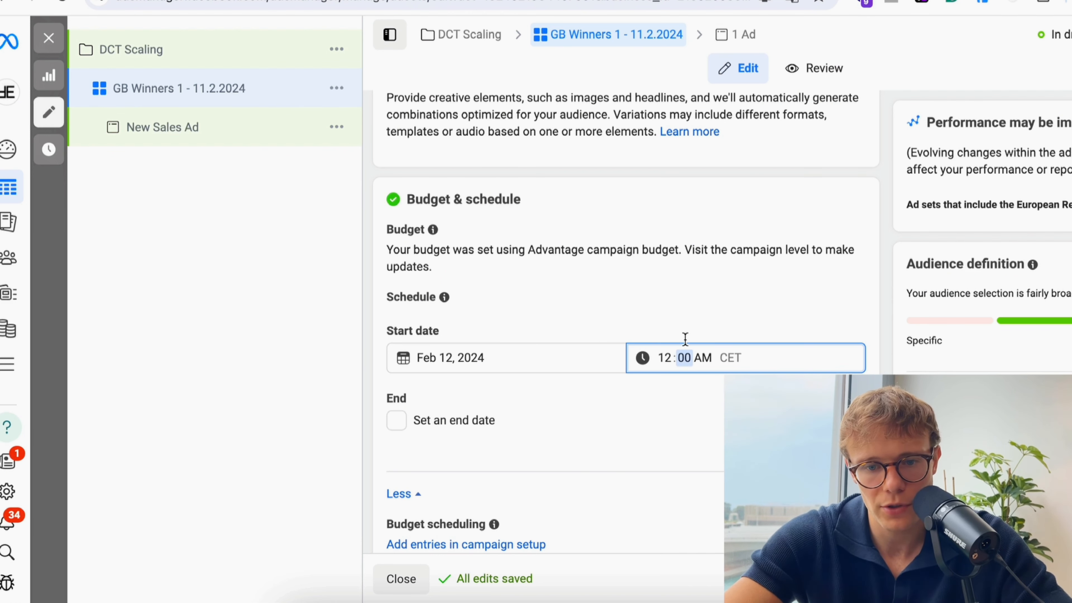
Replace Austria with United States as the ad set's audience location.
{"action": "scroll", "coordinate": [670, 316], "scroll_direction": "down", "scroll_amount": 10}
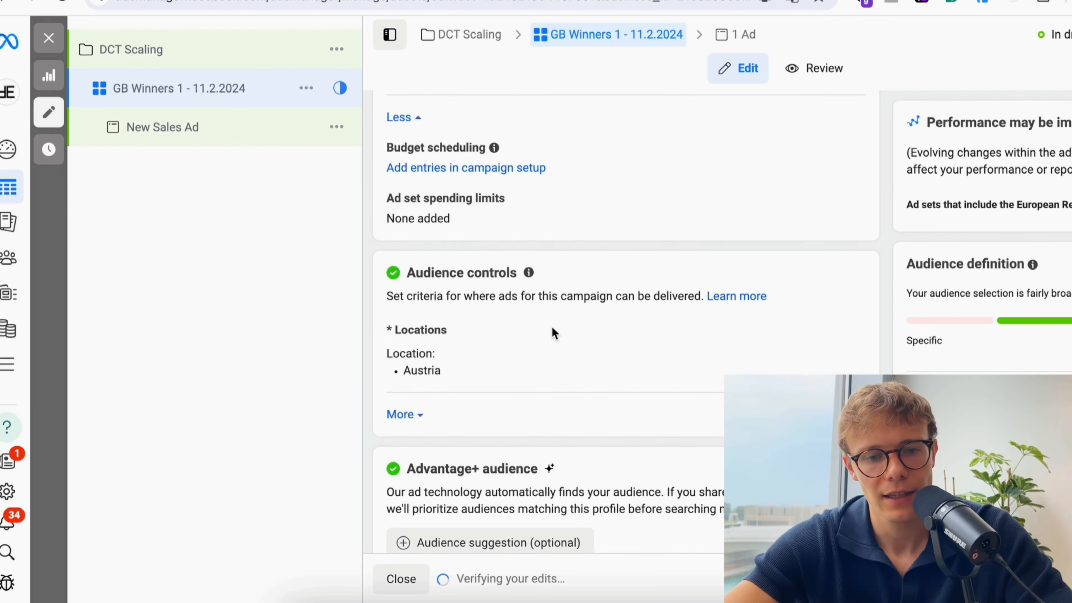
{"action": "left_click", "coordinate": [845, 300]}
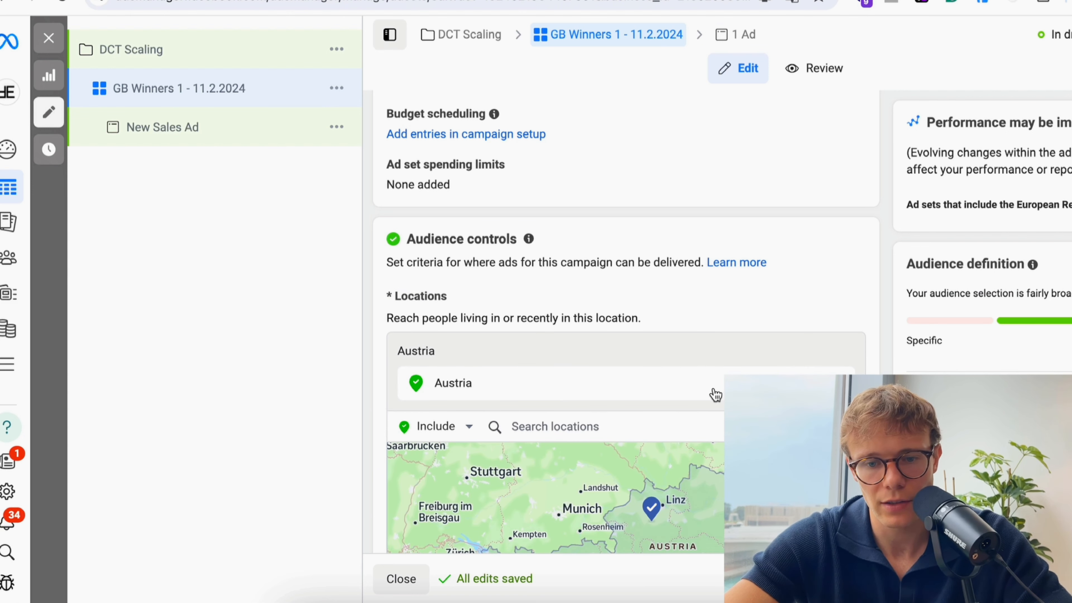
{"action": "left_click", "coordinate": [842, 383]}
{"action": "left_click", "coordinate": [631, 392]}
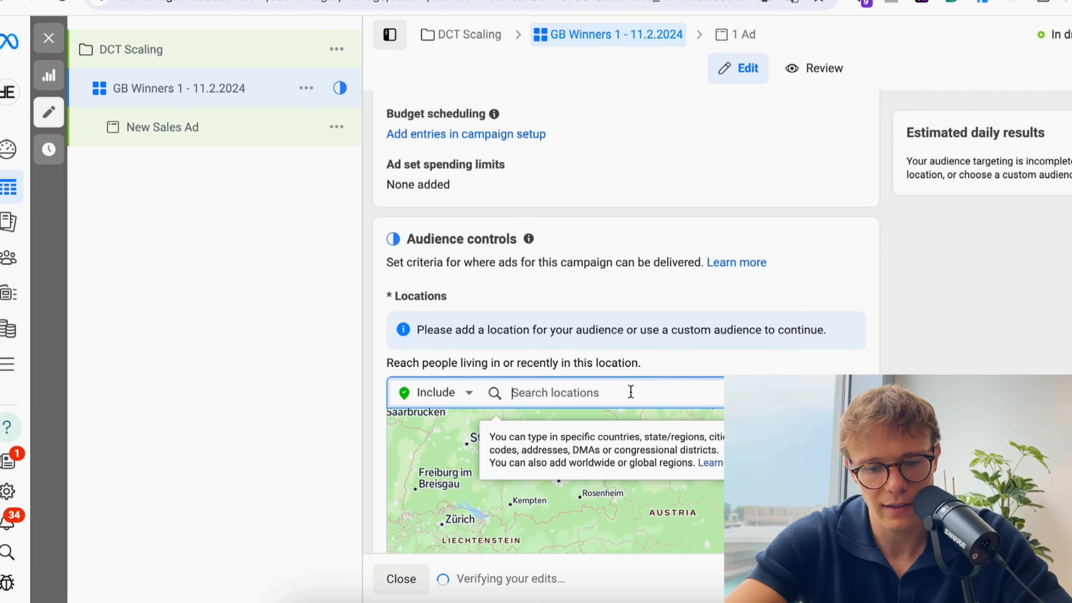
{"action": "type", "text": "united st"}
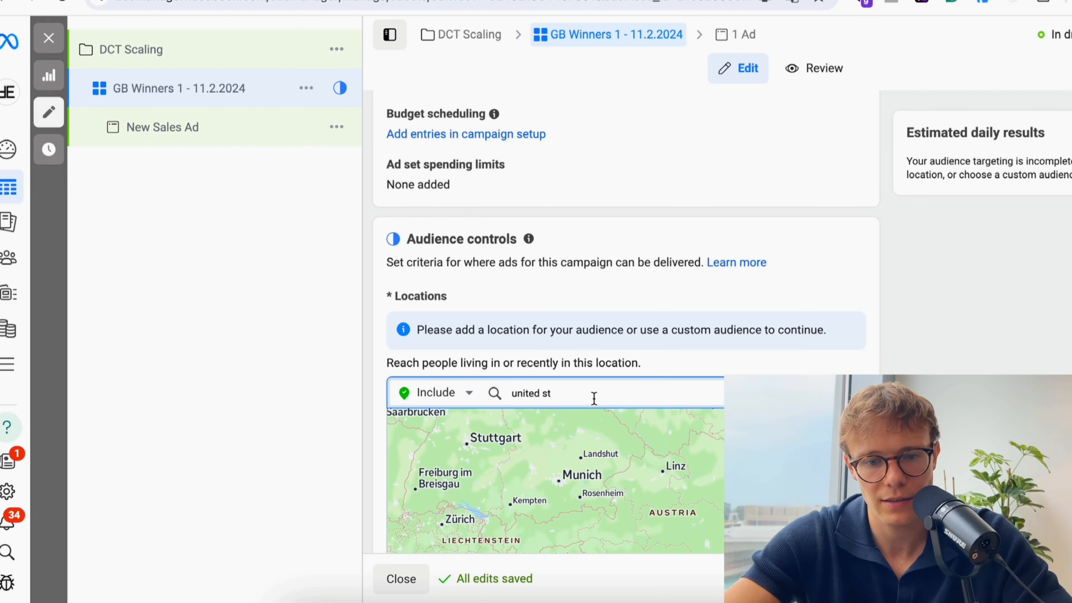
{"action": "scroll", "coordinate": [620, 382], "scroll_direction": "down", "scroll_amount": 3}
{"action": "left_click", "coordinate": [612, 290]}
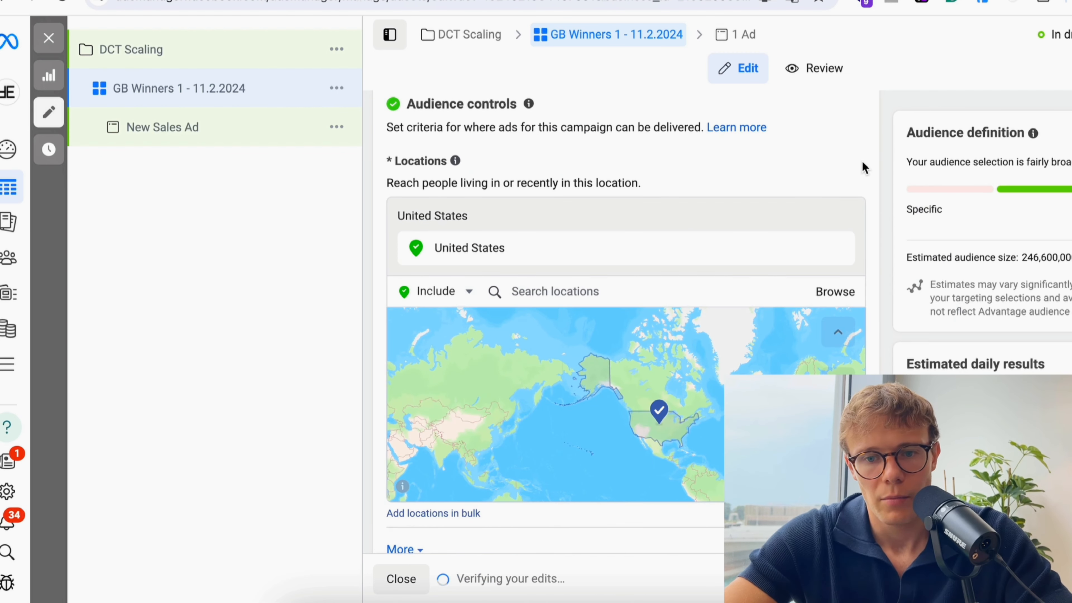
Check the Advantage+ audience and placements without changing them and continue to the ad inside the GB Winners ad set.
{"action": "scroll", "coordinate": [862, 167], "scroll_direction": "down", "scroll_amount": 8}
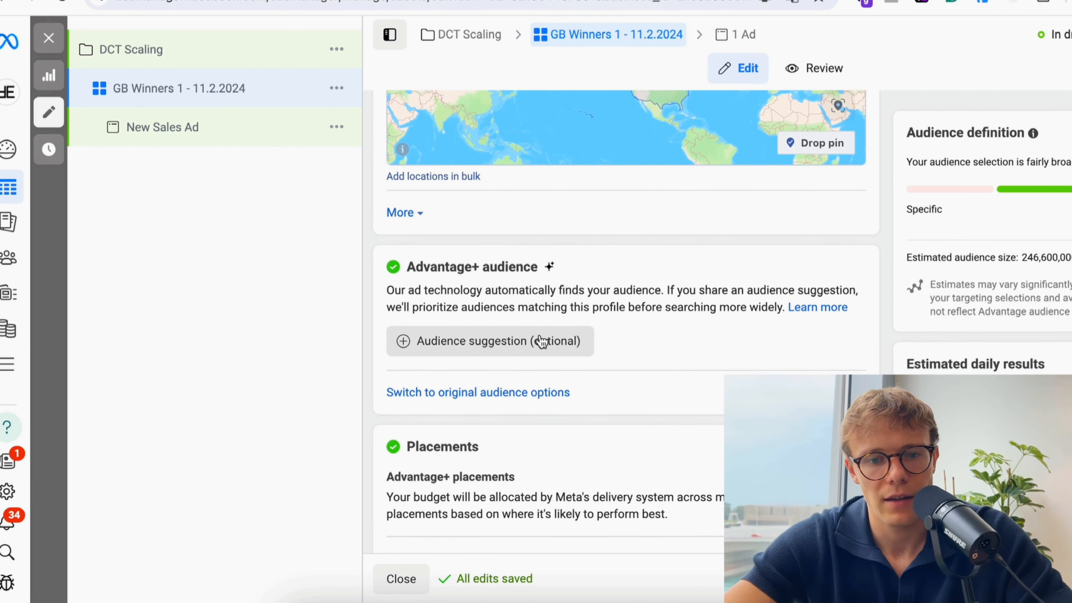
{"action": "scroll", "coordinate": [542, 341], "scroll_direction": "down", "scroll_amount": 1}
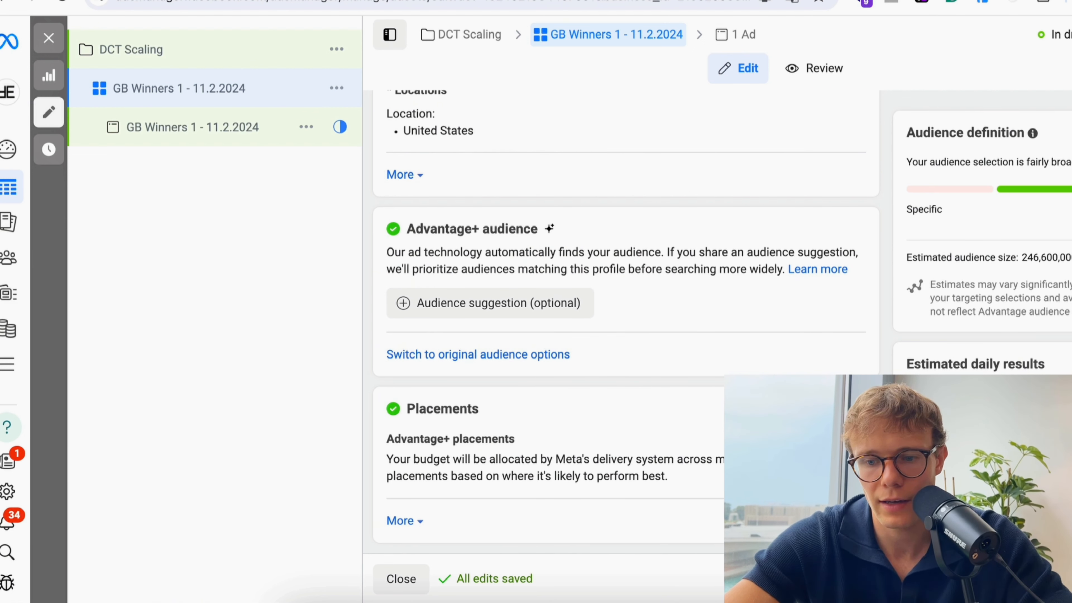
{"action": "left_click", "coordinate": [1059, 579]}
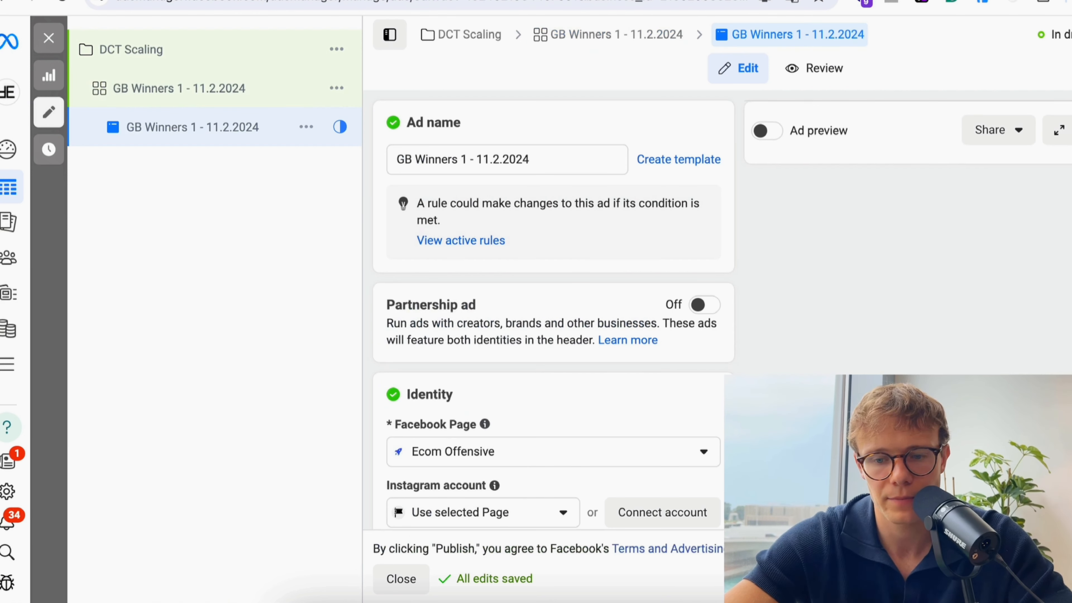
Review the ad's name, Facebook Page identity, creative source, format and media sections.
{"action": "triple_click", "coordinate": [442, 160]}
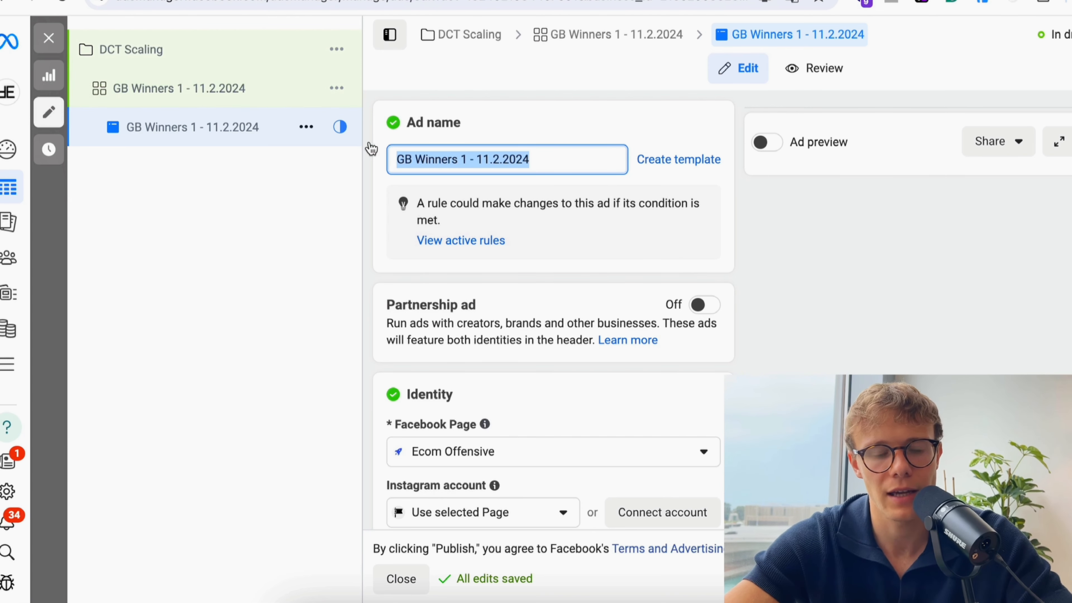
{"action": "scroll", "coordinate": [568, 352], "scroll_direction": "down", "scroll_amount": 4}
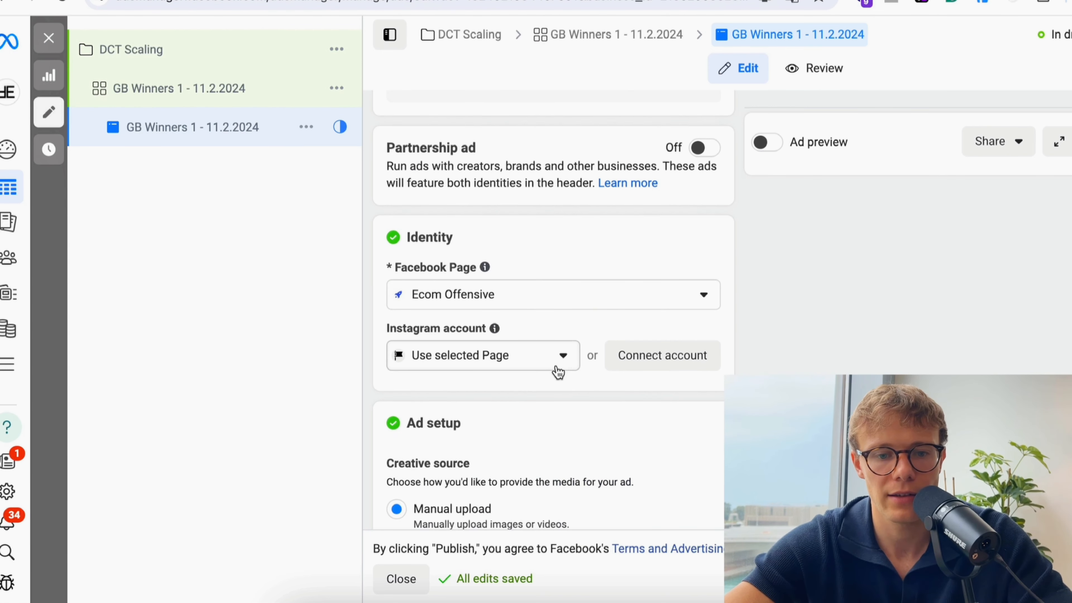
{"action": "scroll", "coordinate": [479, 300], "scroll_direction": "down", "scroll_amount": 10}
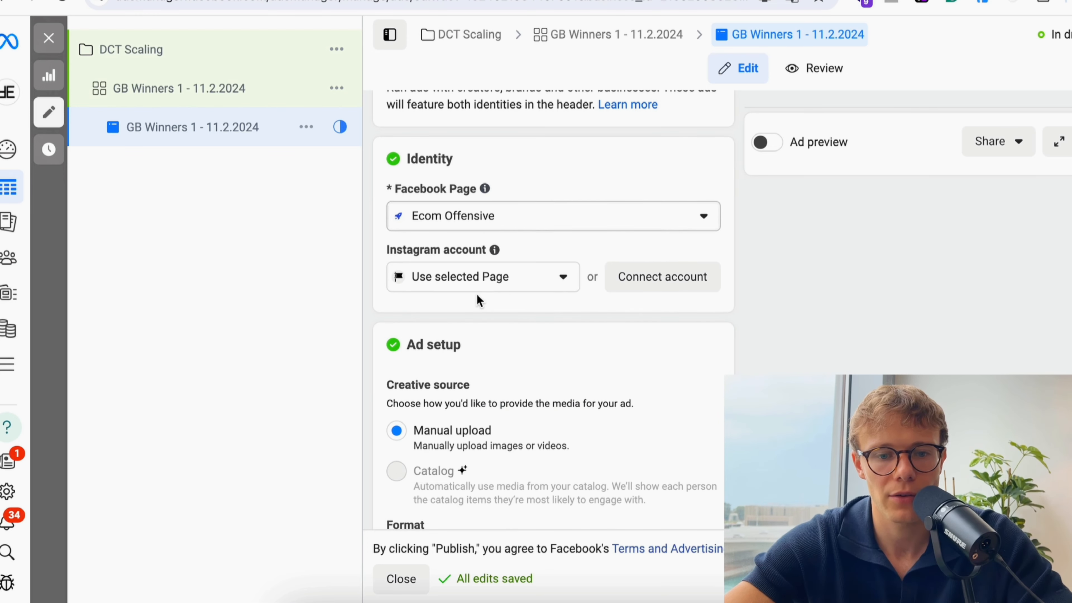
{"action": "scroll", "coordinate": [479, 301], "scroll_direction": "down", "scroll_amount": 2}
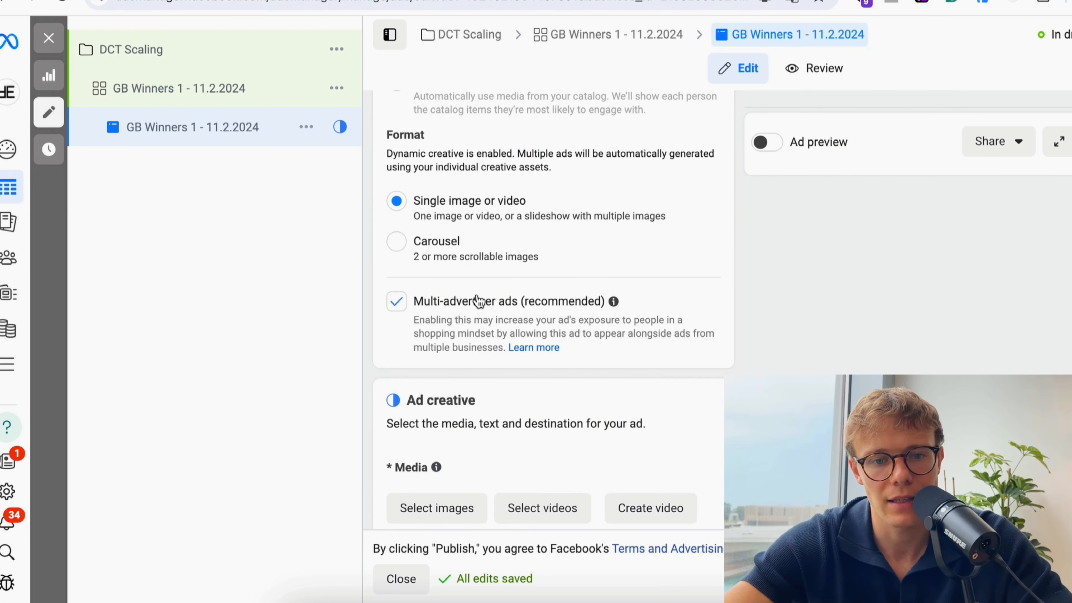
{"action": "scroll", "coordinate": [479, 301], "scroll_direction": "up", "scroll_amount": 6}
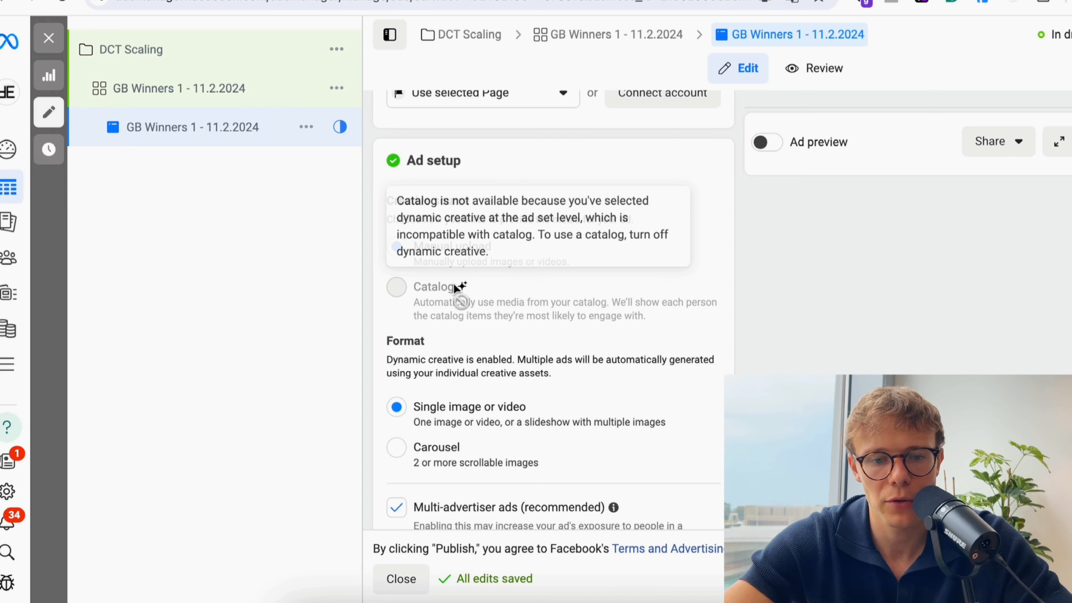
{"action": "scroll", "coordinate": [455, 287], "scroll_direction": "down", "scroll_amount": 9}
{"action": "scroll", "coordinate": [590, 412], "scroll_direction": "down", "scroll_amount": 3}
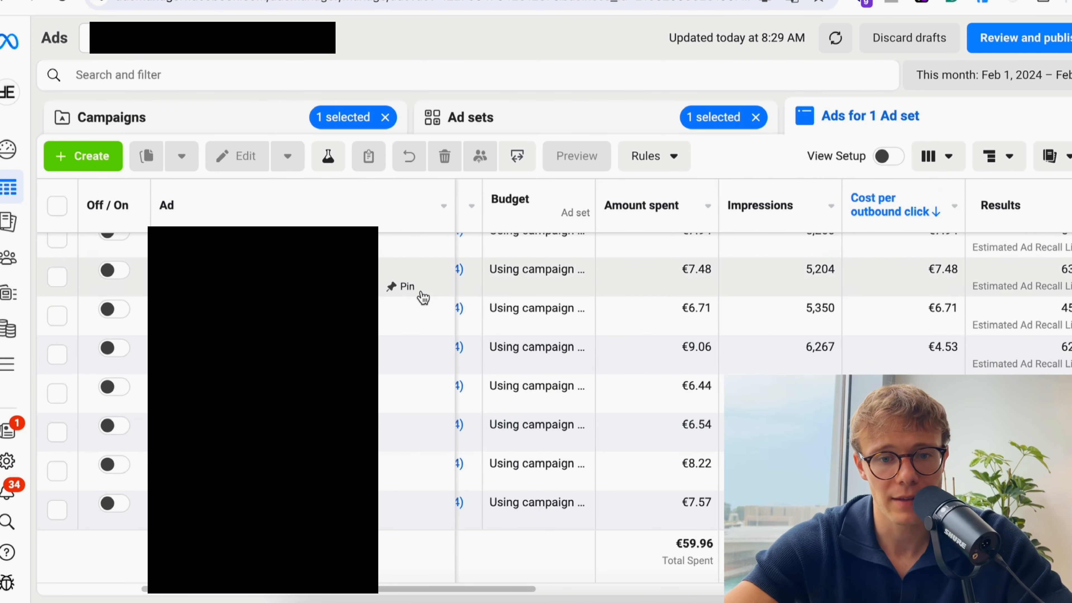
Open the ads of the selected testing ad set and look up the Cost per outbound click metric in the column customization.
{"action": "left_click", "coordinate": [646, 112]}
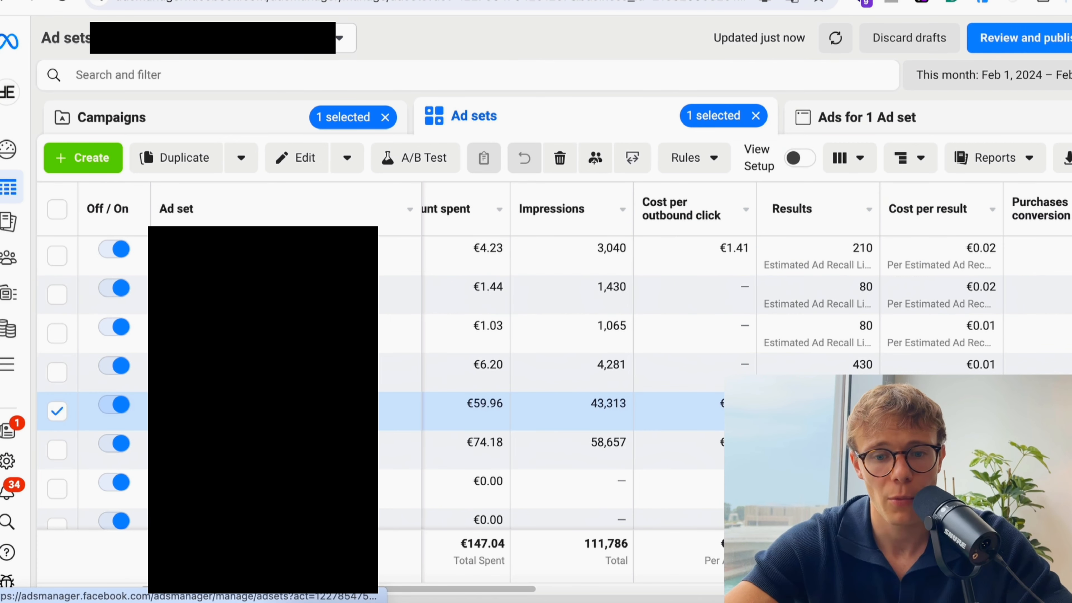
{"action": "left_click", "coordinate": [237, 404]}
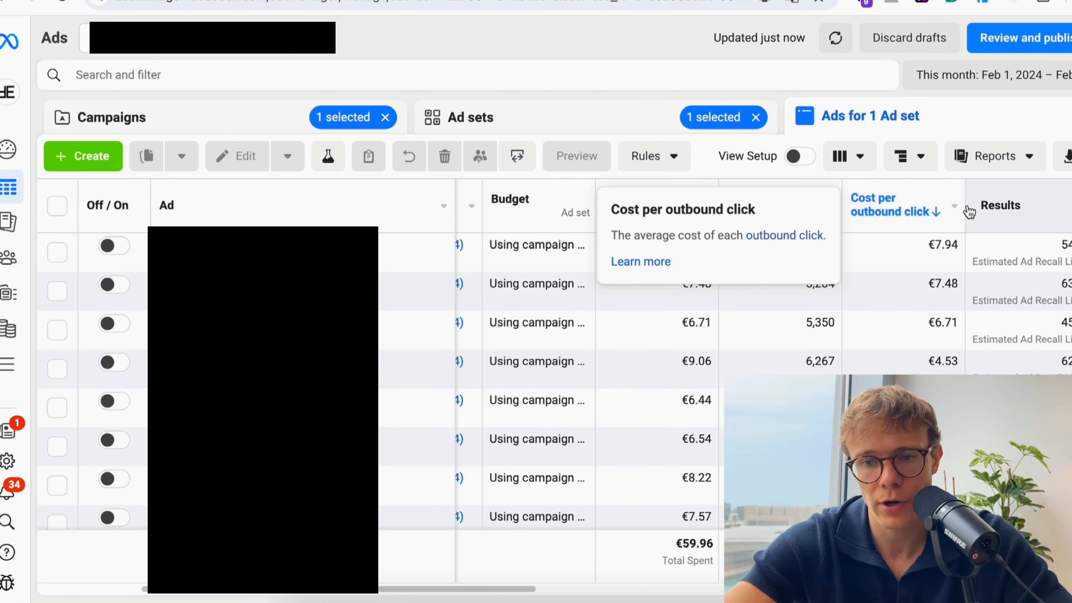
{"action": "left_click", "coordinate": [907, 164]}
{"action": "left_click", "coordinate": [848, 156]}
{"action": "scroll", "coordinate": [684, 520], "scroll_direction": "down", "scroll_amount": 3}
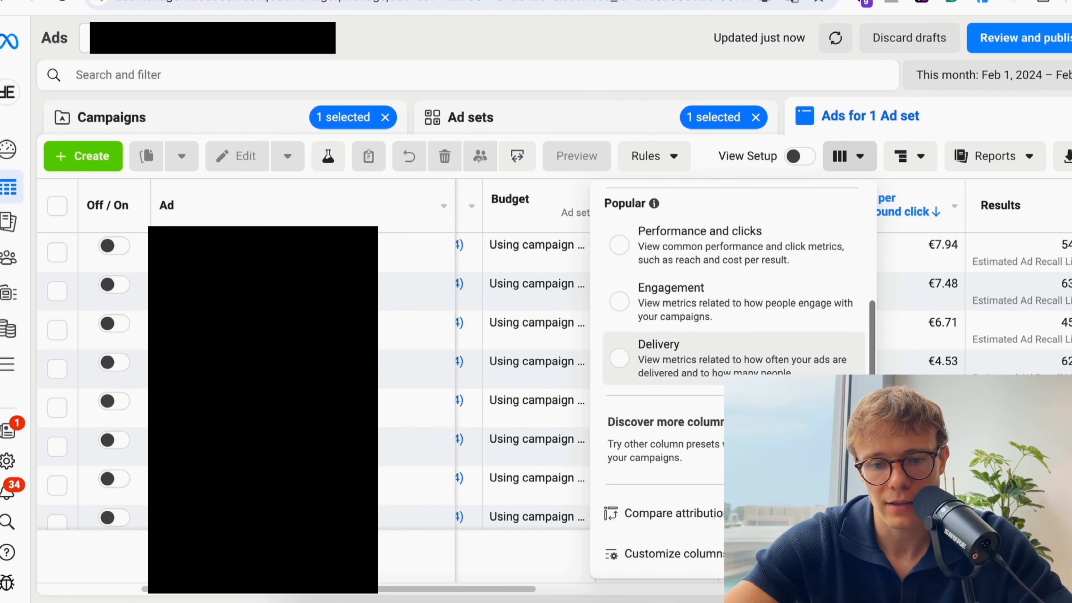
{"action": "left_click", "coordinate": [706, 558]}
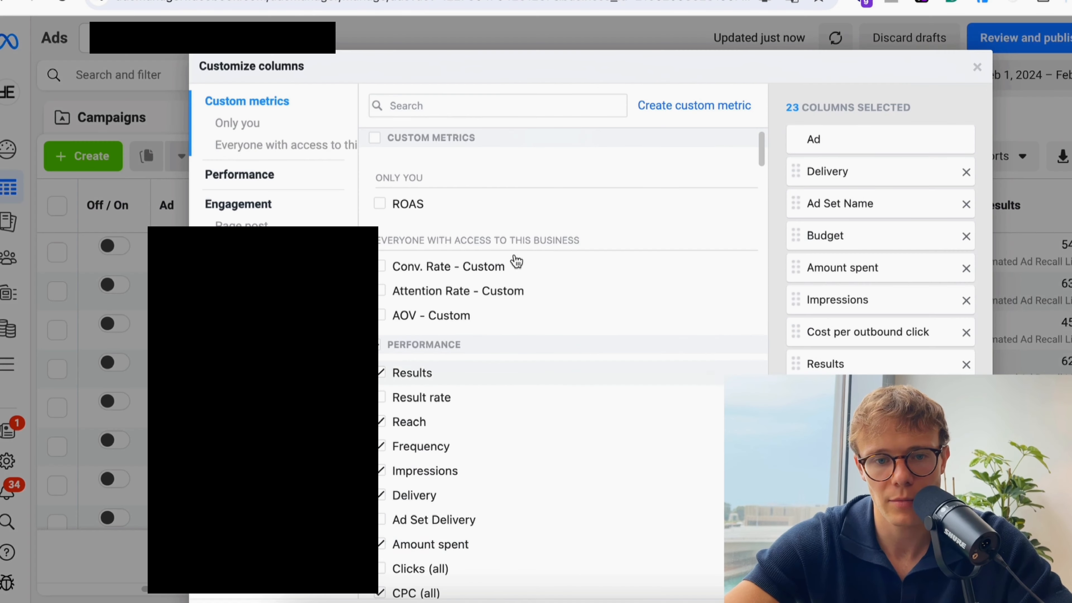
{"action": "left_click", "coordinate": [448, 107]}
{"action": "type", "text": "doast"}
{"action": "key", "text": "BackSpace"}
{"action": "key", "text": "BackSpace"}
{"action": "key", "text": "BackSpace"}
{"action": "type", "text": "st per ou"}
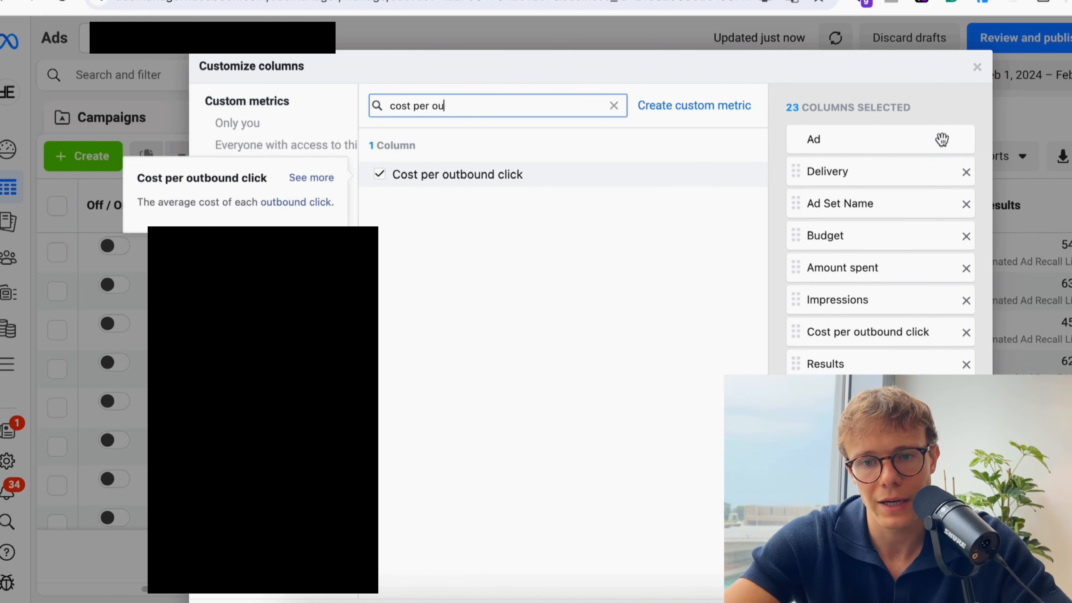
{"action": "left_click", "coordinate": [977, 68]}
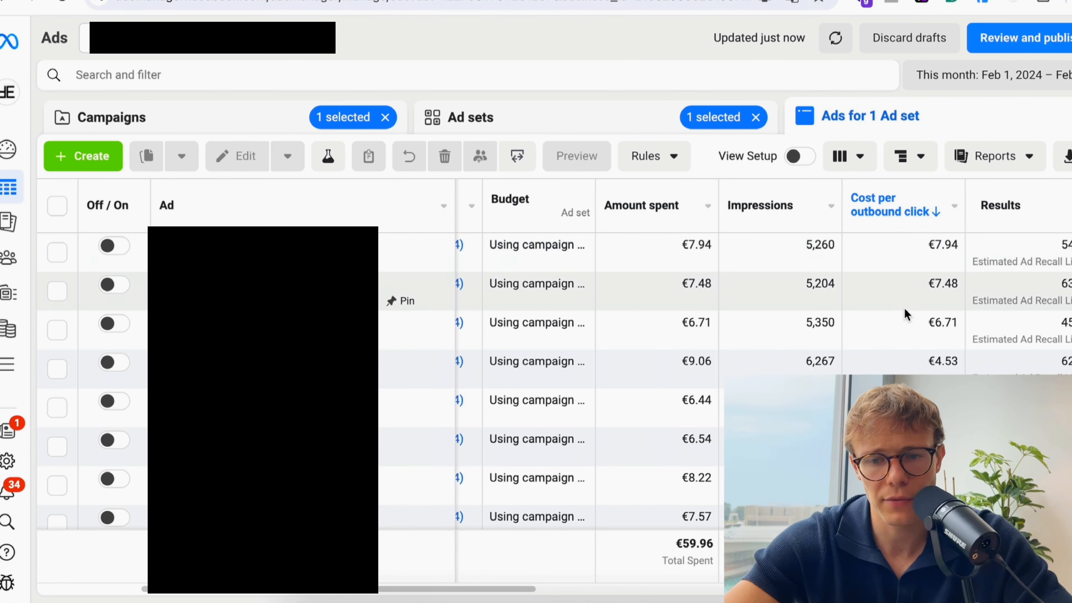
Select the last ad in the testing ad set, the one with €7.57 spent.
{"action": "scroll", "coordinate": [844, 481], "scroll_direction": "down", "scroll_amount": 1}
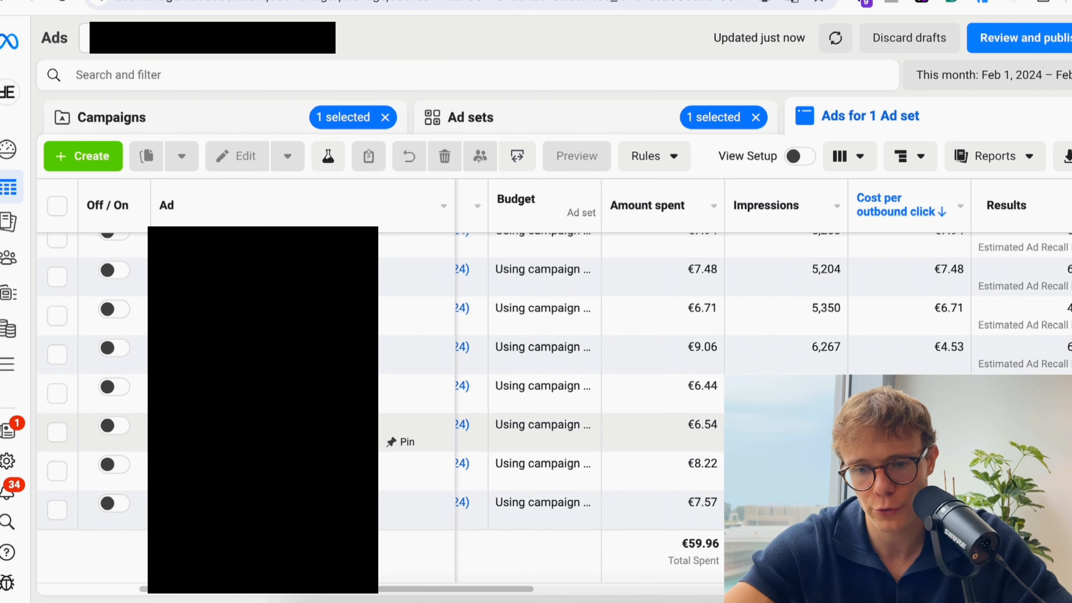
{"action": "left_click", "coordinate": [57, 394]}
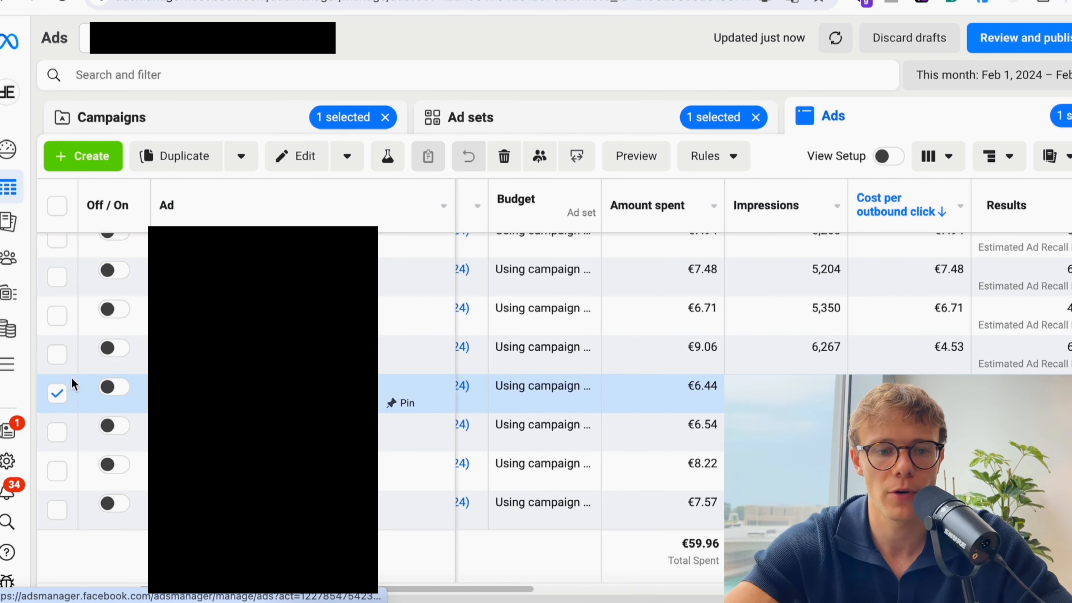
{"action": "left_click", "coordinate": [57, 394]}
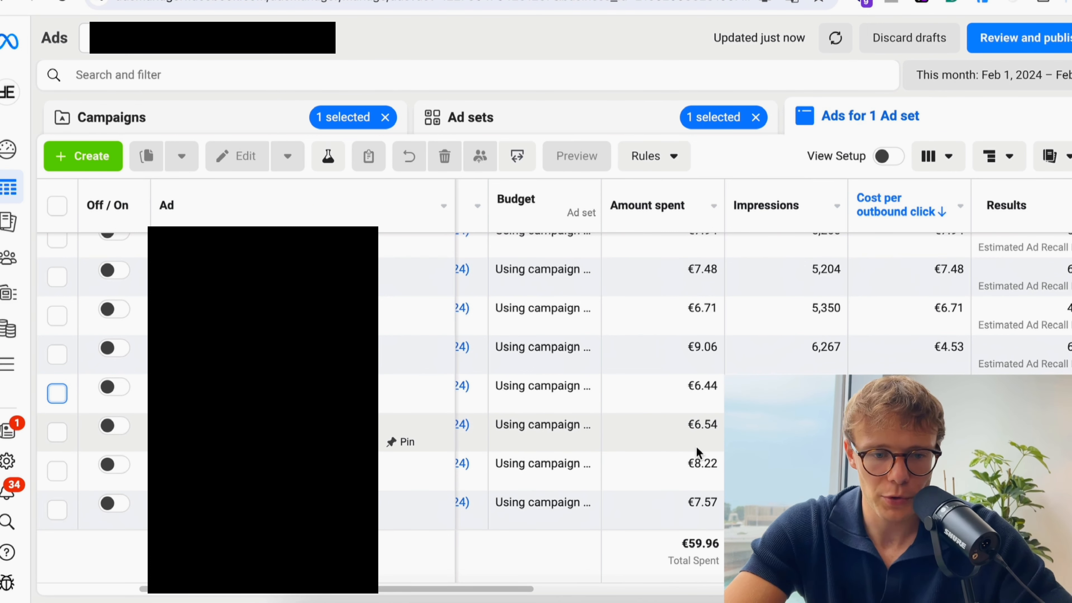
{"action": "left_click", "coordinate": [57, 509]}
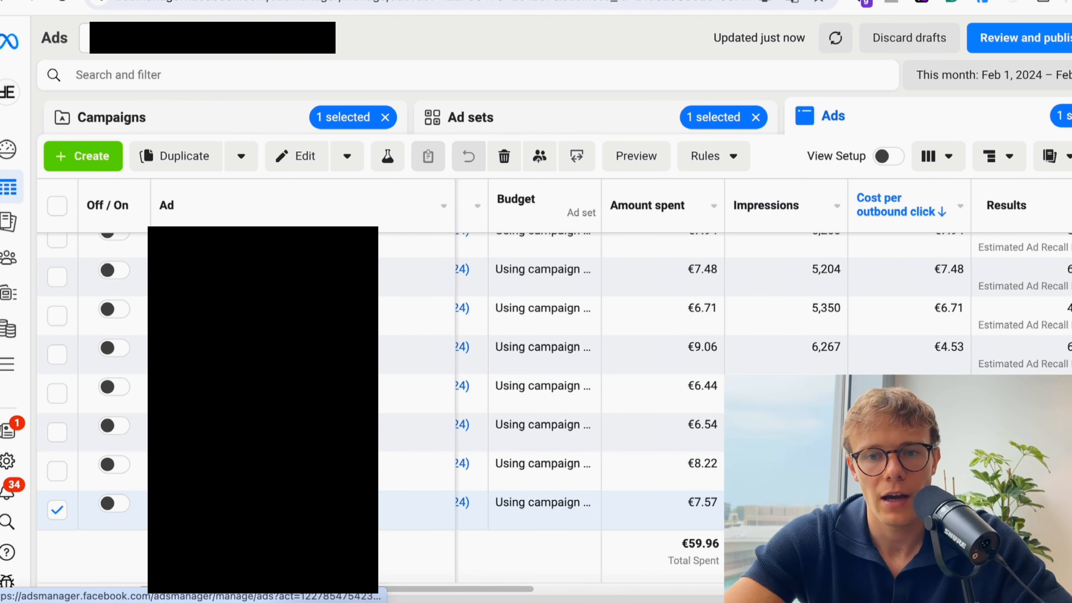
In the GB Winners ad's video selection, search for H51.1B4O7, clear the search and select the first account video.
{"action": "key", "text": "ctrl+Tab"}
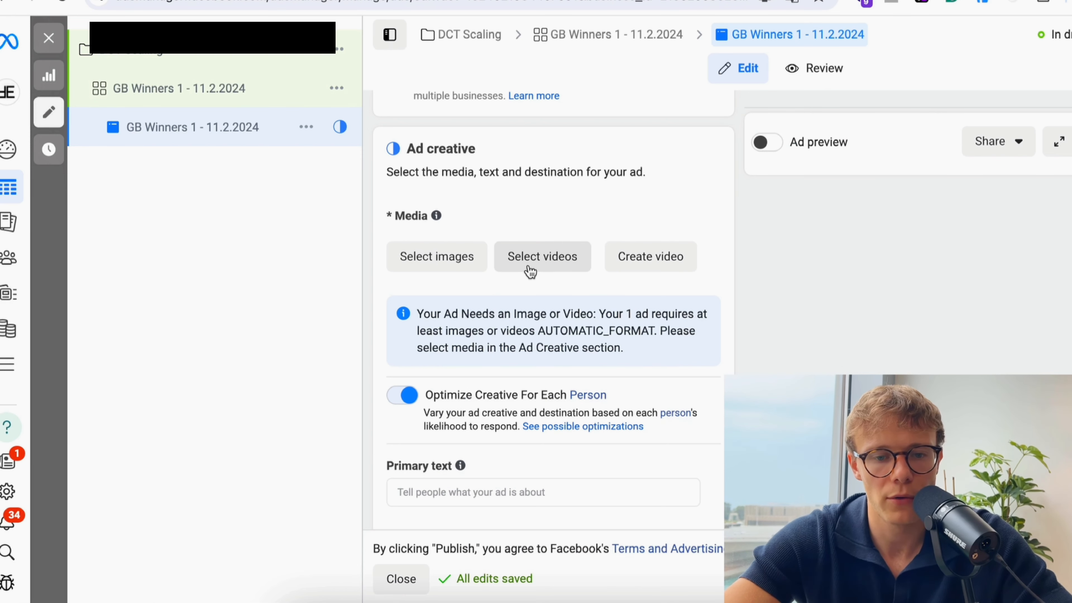
{"action": "left_click", "coordinate": [549, 264]}
{"action": "left_click", "coordinate": [373, 150]}
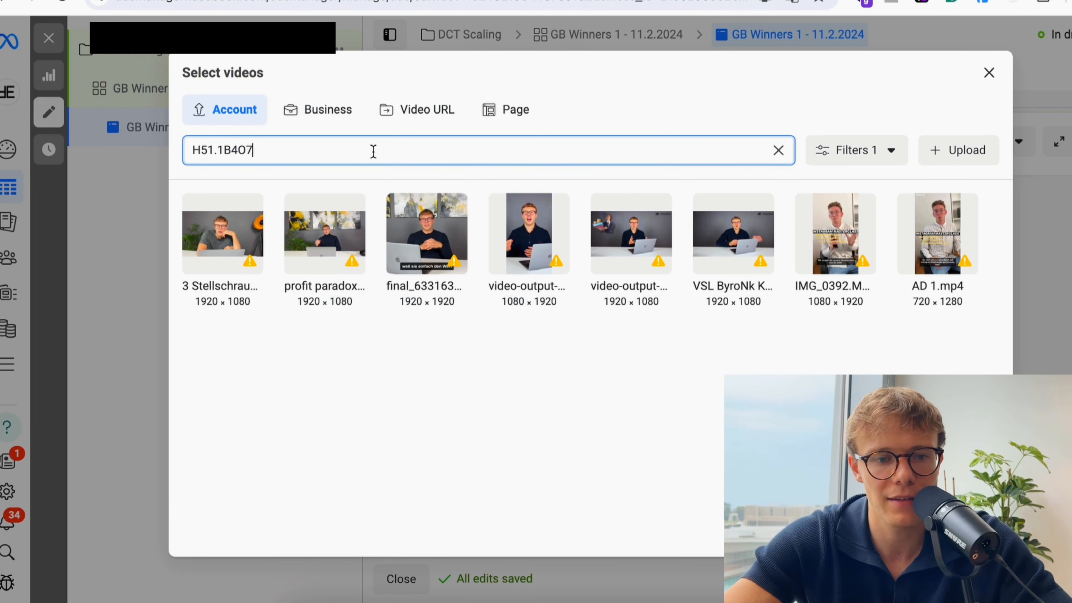
{"action": "type", "text": "H51.1B407"}
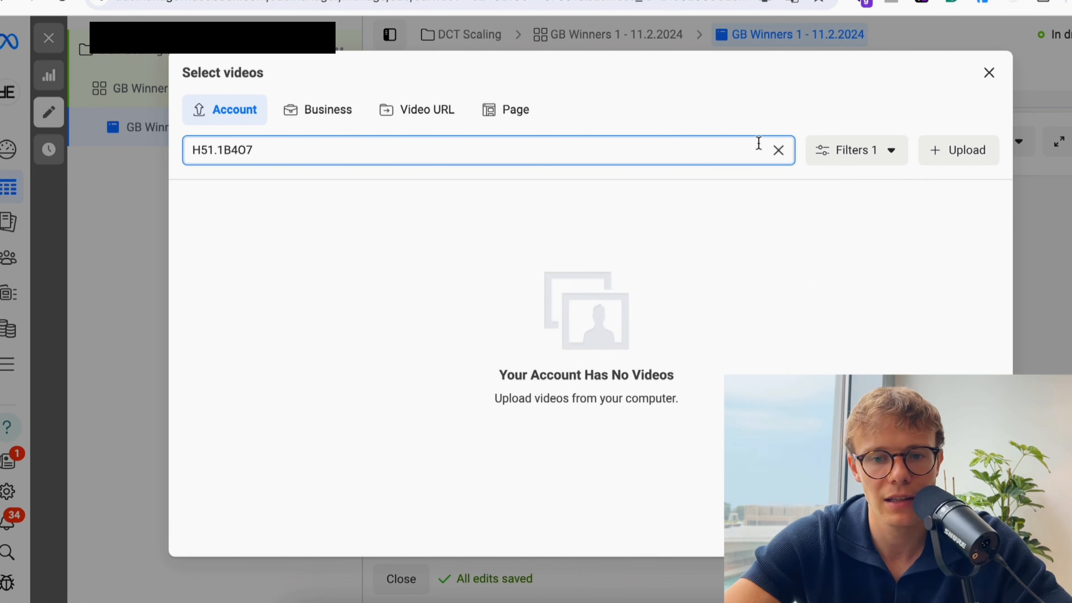
{"action": "left_click", "coordinate": [778, 150]}
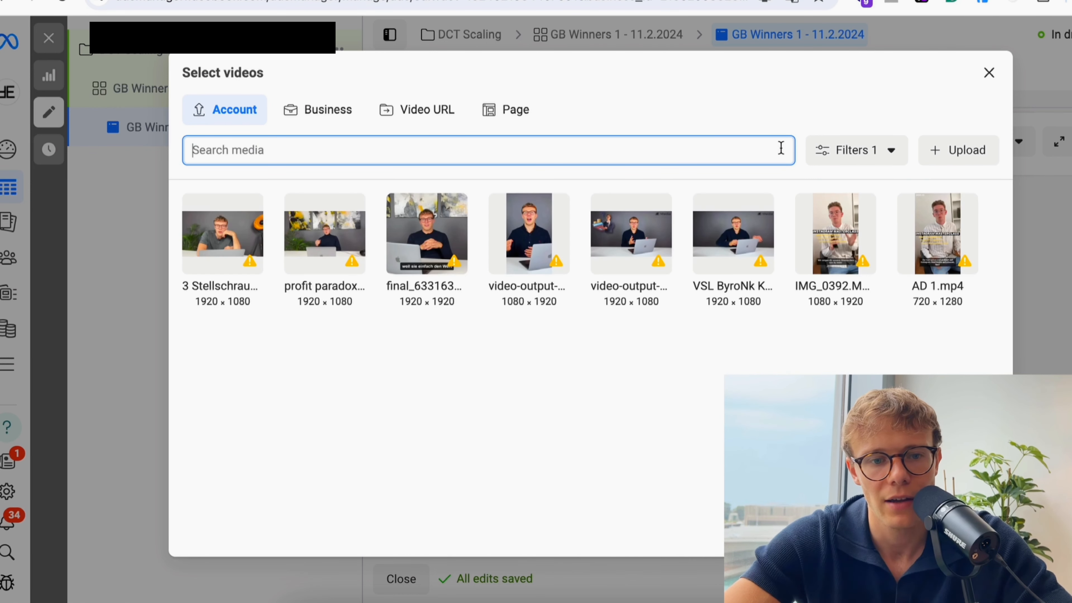
{"action": "left_click", "coordinate": [207, 247]}
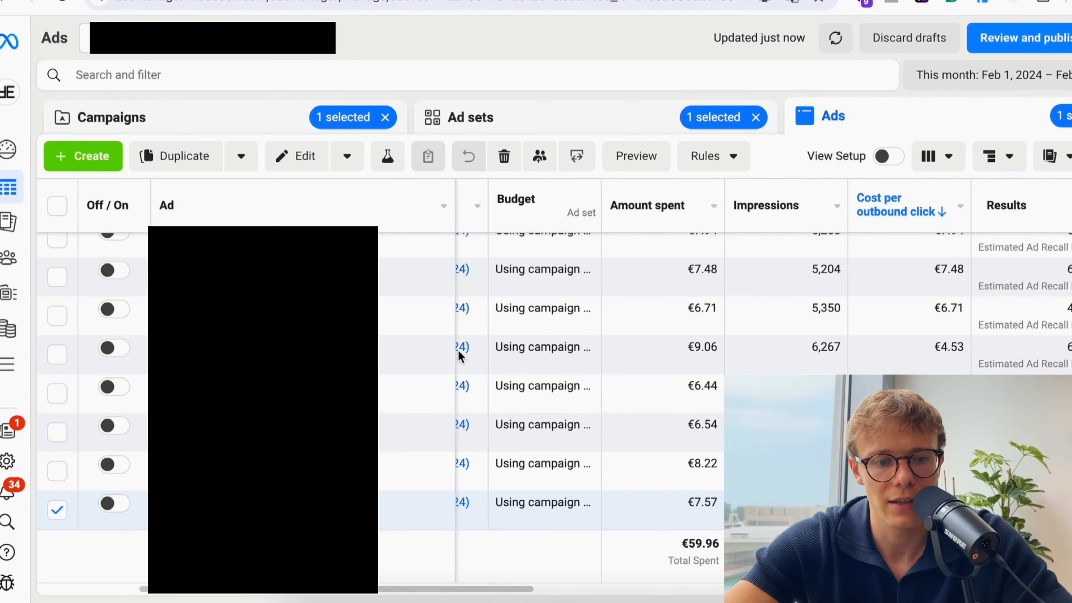
Select the testing ad with €8.22 spent and search for H50.1B4O7 in the GB Winners ad's video selection, closing it without adding a video.
{"action": "left_click", "coordinate": [415, 468]}
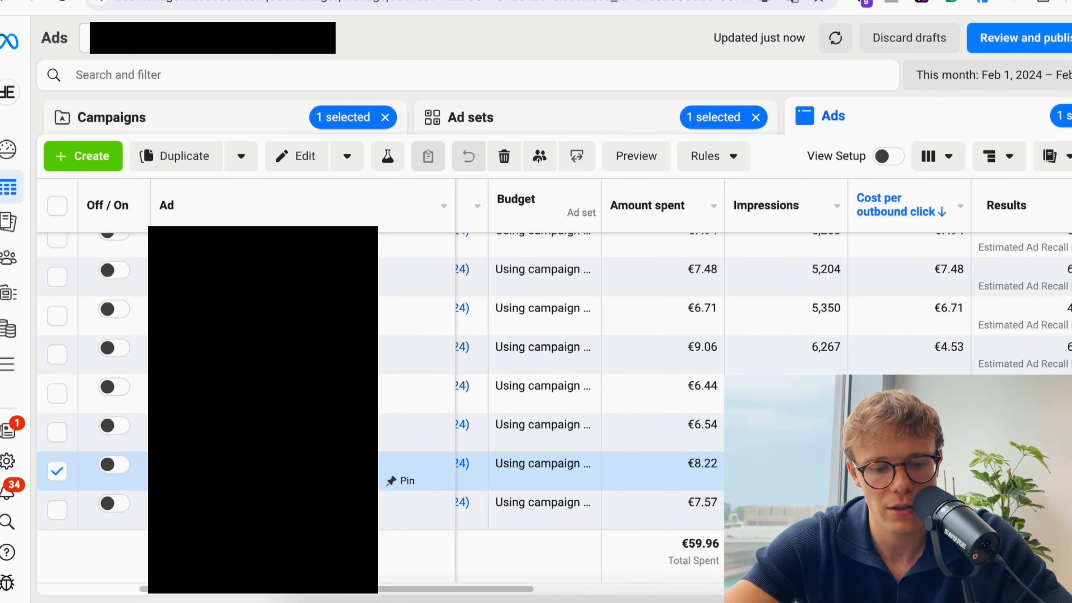
{"action": "left_click", "coordinate": [329, 464]}
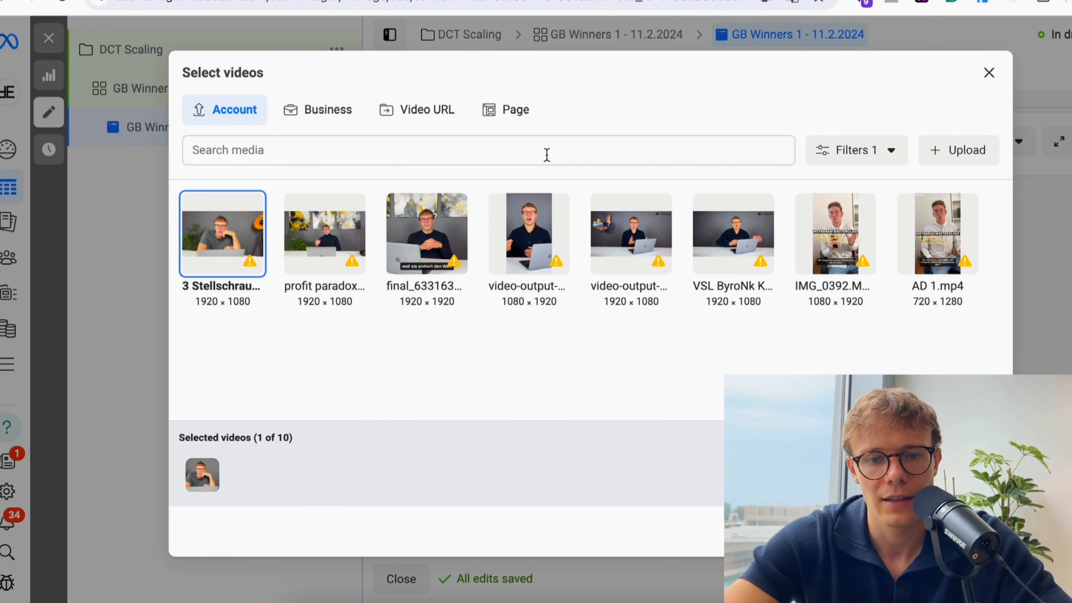
{"action": "left_click", "coordinate": [541, 149]}
{"action": "type", "text": "H50.1B4O7"}
{"action": "left_click", "coordinate": [251, 232]}
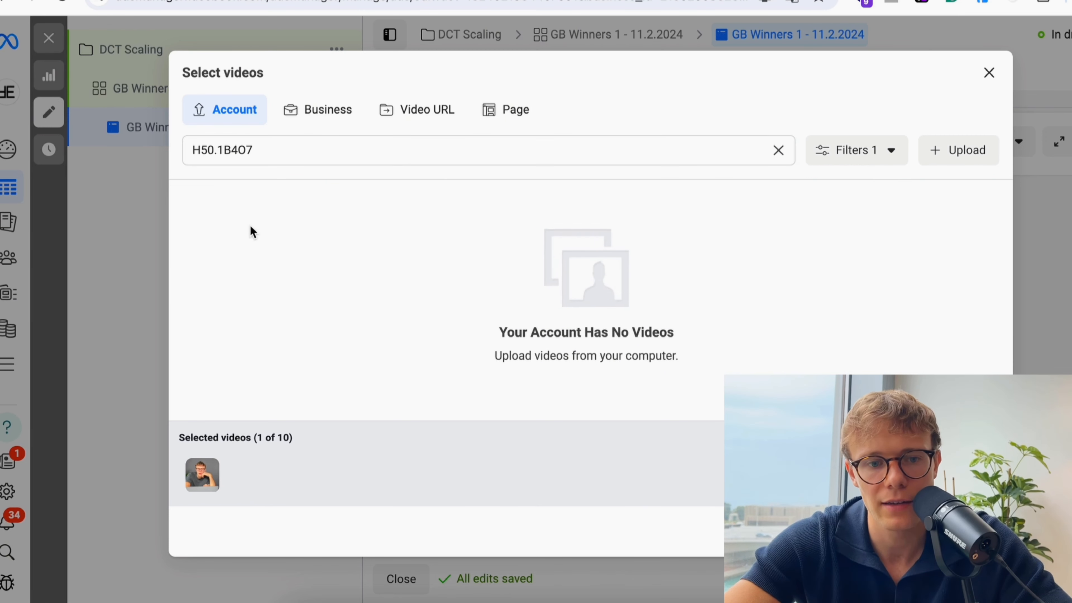
{"action": "left_click", "coordinate": [989, 73]}
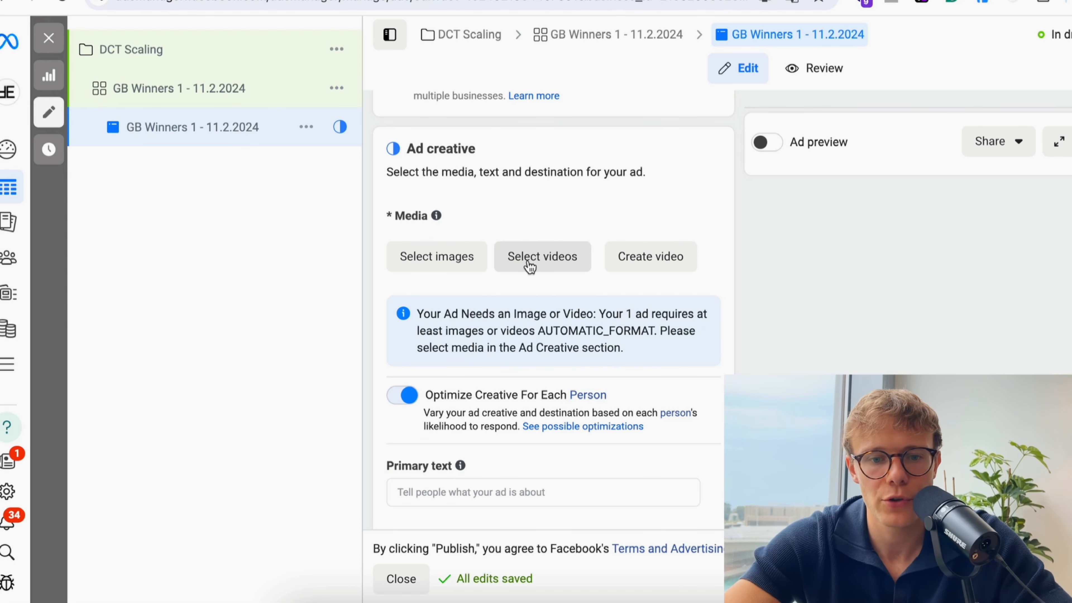
Review the GB Winners ad's media, primary text, headline, description, website URL, call to action, tracking and URL parameters sections.
{"action": "scroll", "coordinate": [531, 266], "scroll_direction": "down", "scroll_amount": 1}
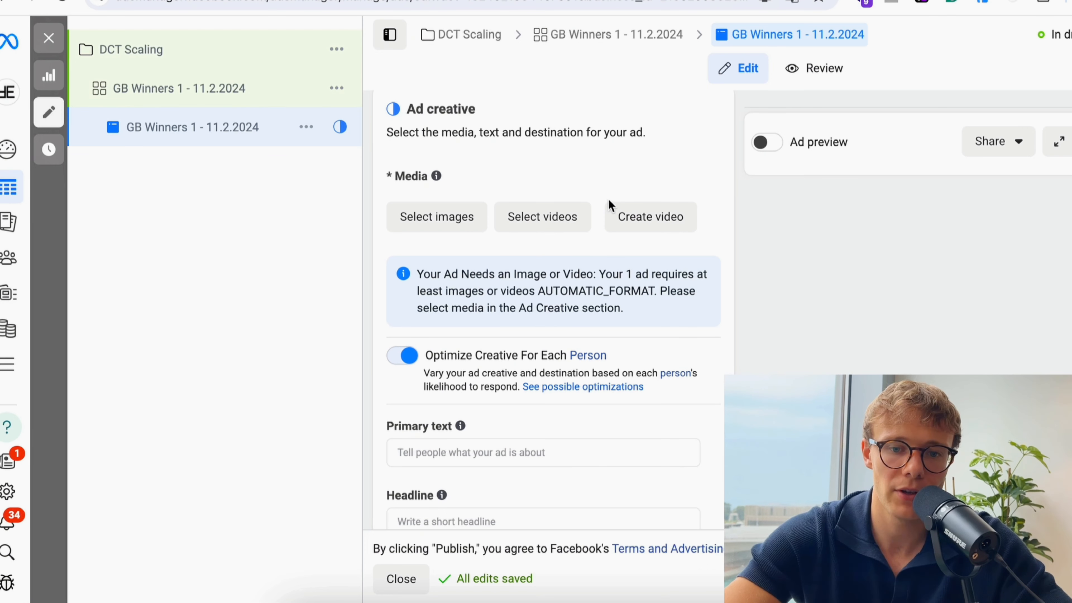
{"action": "scroll", "coordinate": [635, 297], "scroll_direction": "down", "scroll_amount": 5}
{"action": "scroll", "coordinate": [635, 298], "scroll_direction": "down", "scroll_amount": 1}
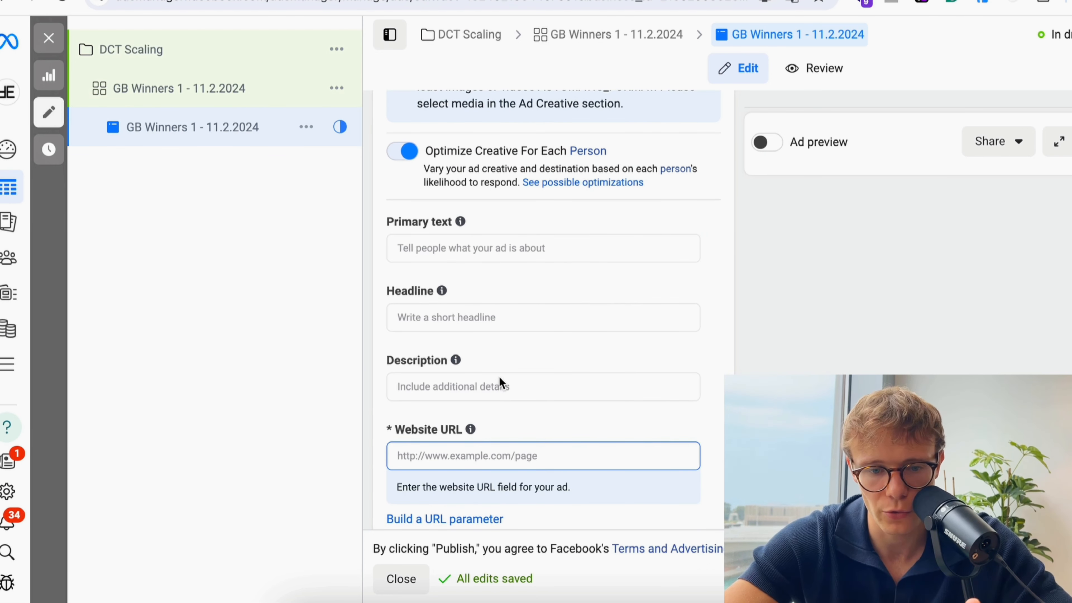
{"action": "scroll", "coordinate": [501, 374], "scroll_direction": "down", "scroll_amount": 3}
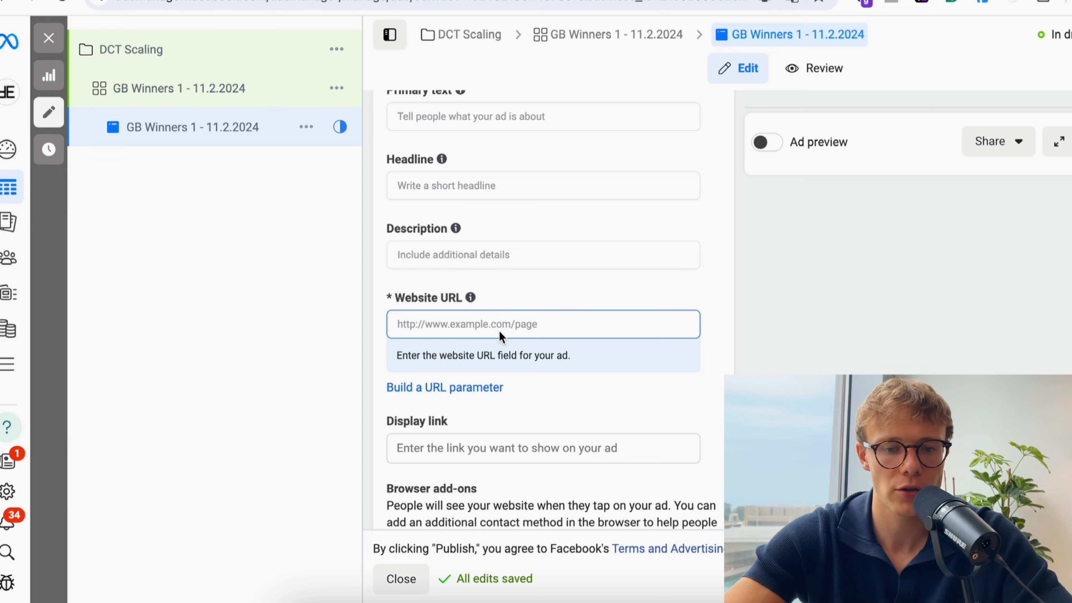
{"action": "scroll", "coordinate": [499, 331], "scroll_direction": "down", "scroll_amount": 6}
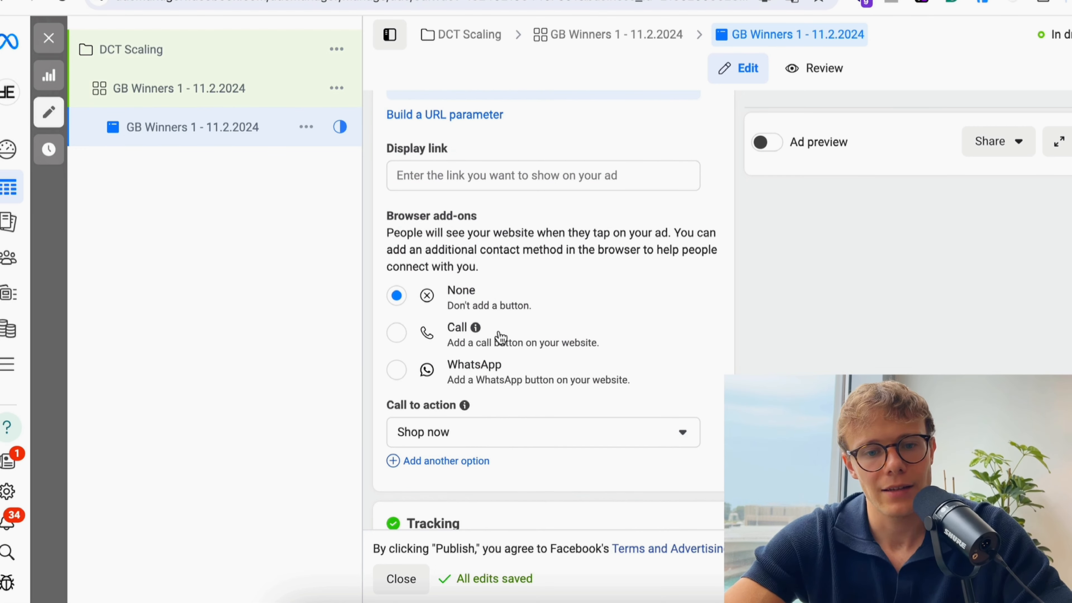
{"action": "scroll", "coordinate": [478, 253], "scroll_direction": "down", "scroll_amount": 4}
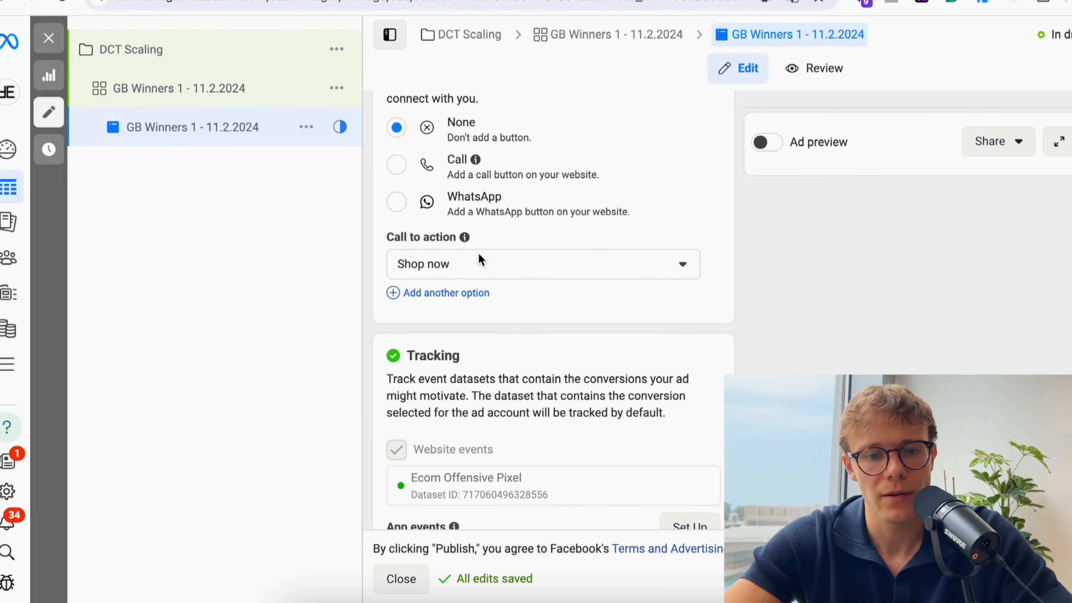
{"action": "scroll", "coordinate": [478, 273], "scroll_direction": "down", "scroll_amount": 6}
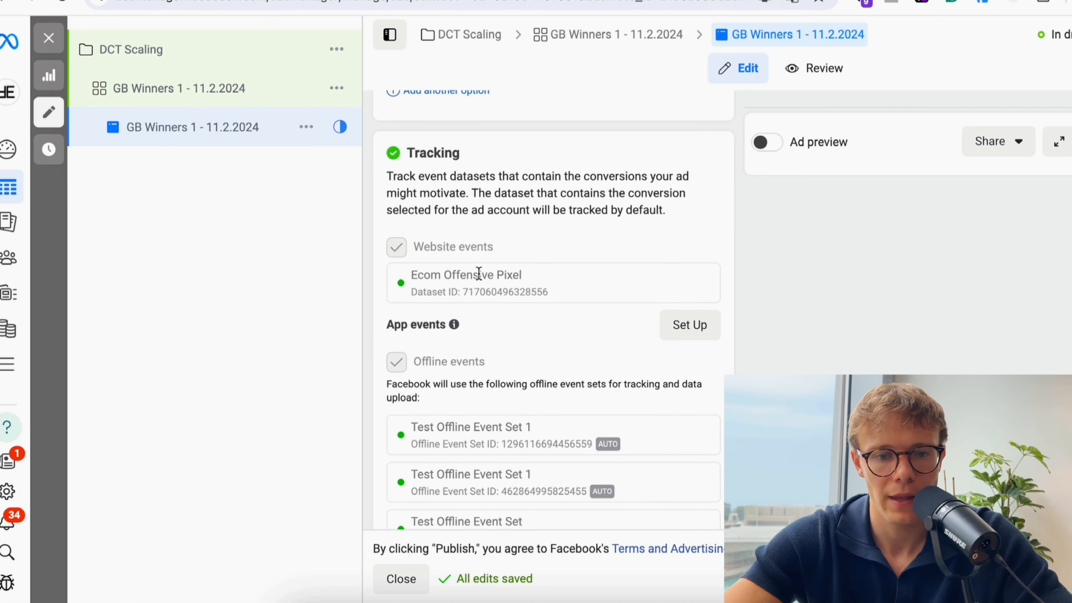
{"action": "scroll", "coordinate": [547, 255], "scroll_direction": "down", "scroll_amount": 8}
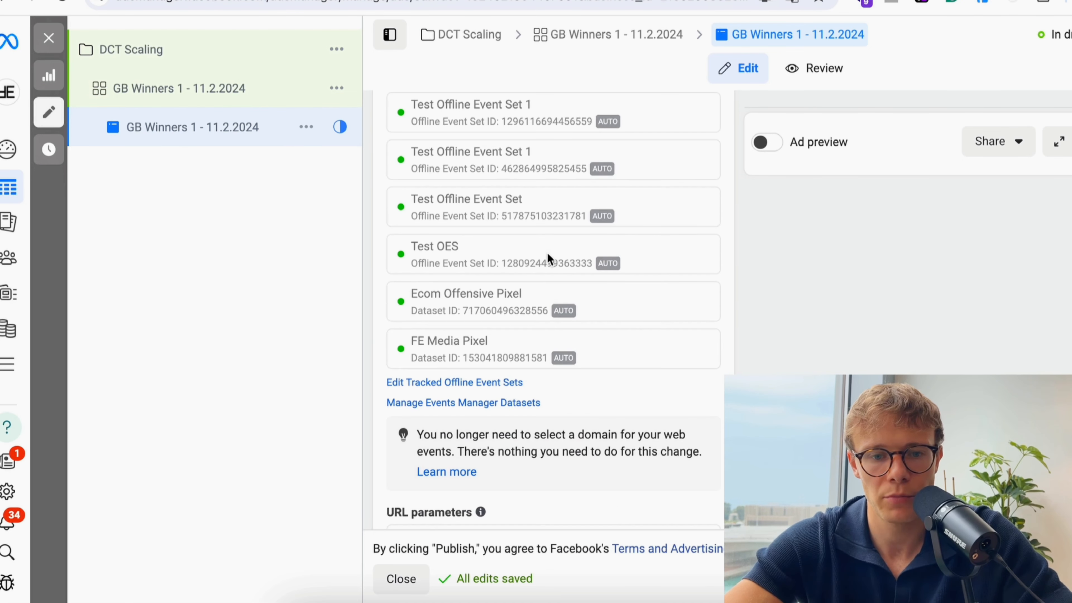
{"action": "left_click", "coordinate": [538, 455]}
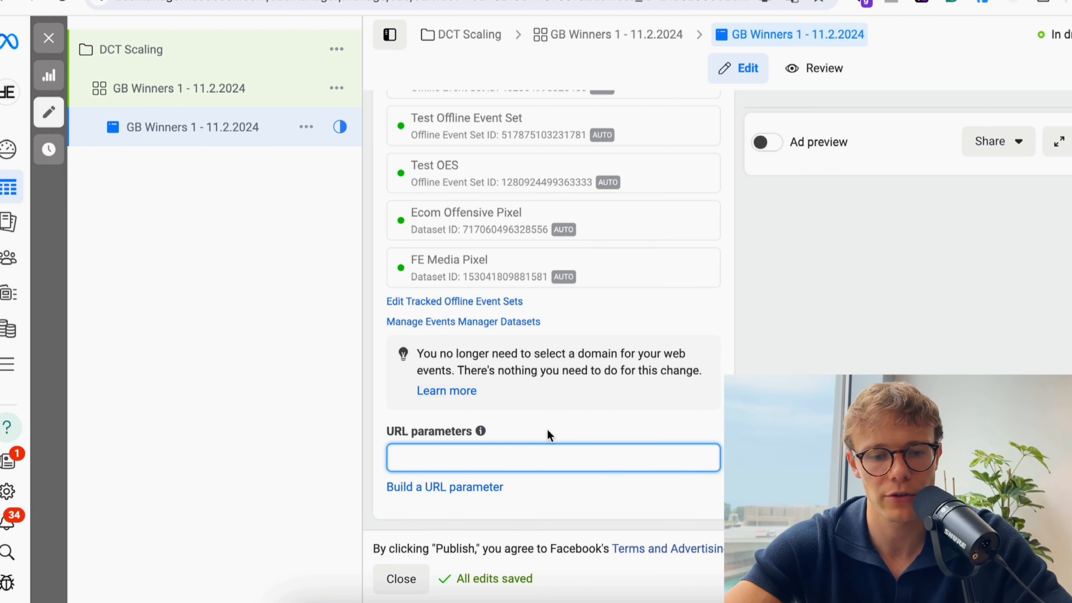
{"action": "left_click", "coordinate": [557, 432]}
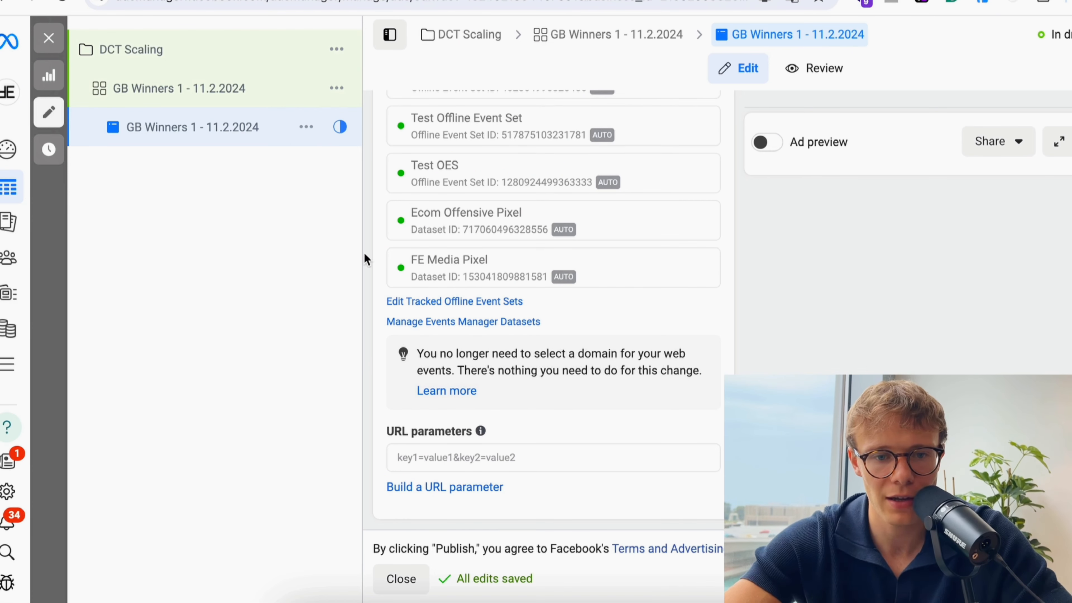
{"action": "scroll", "coordinate": [494, 239], "scroll_direction": "up", "scroll_amount": 15}
{"action": "scroll", "coordinate": [538, 429], "scroll_direction": "down", "scroll_amount": 10}
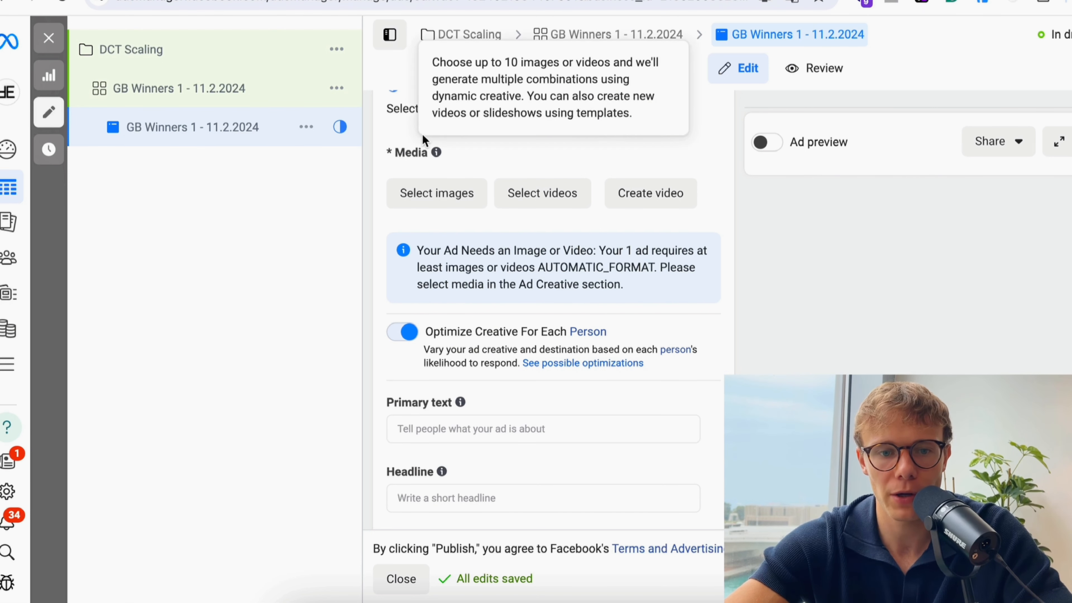
Quickly duplicate the GB Winners 1 - 11.2.2024 ad set within the DCT Scaling campaign.
{"action": "left_click", "coordinate": [341, 91]}
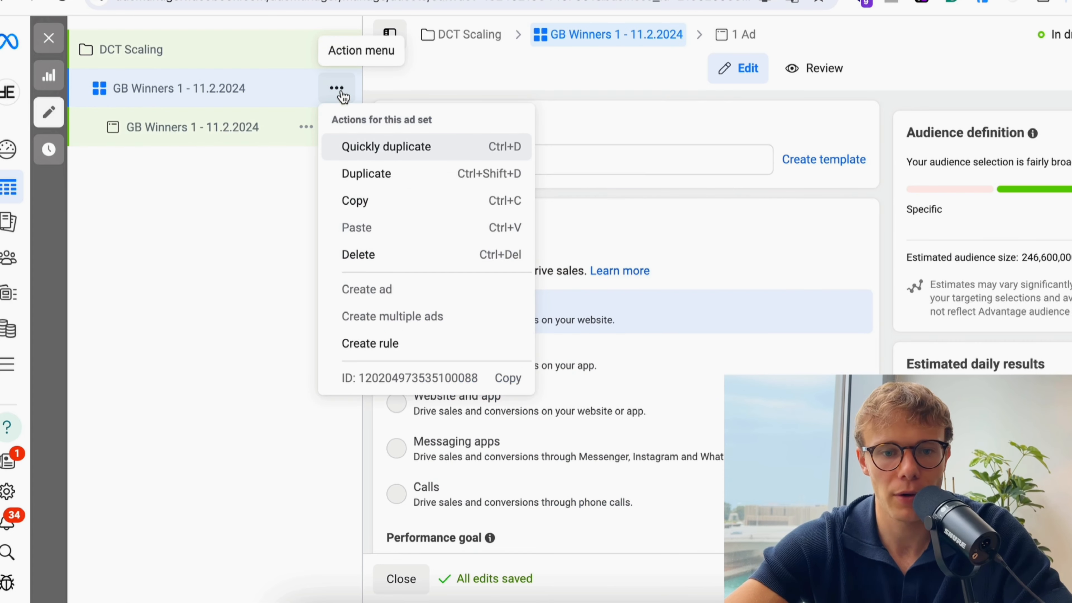
{"action": "left_click", "coordinate": [437, 147]}
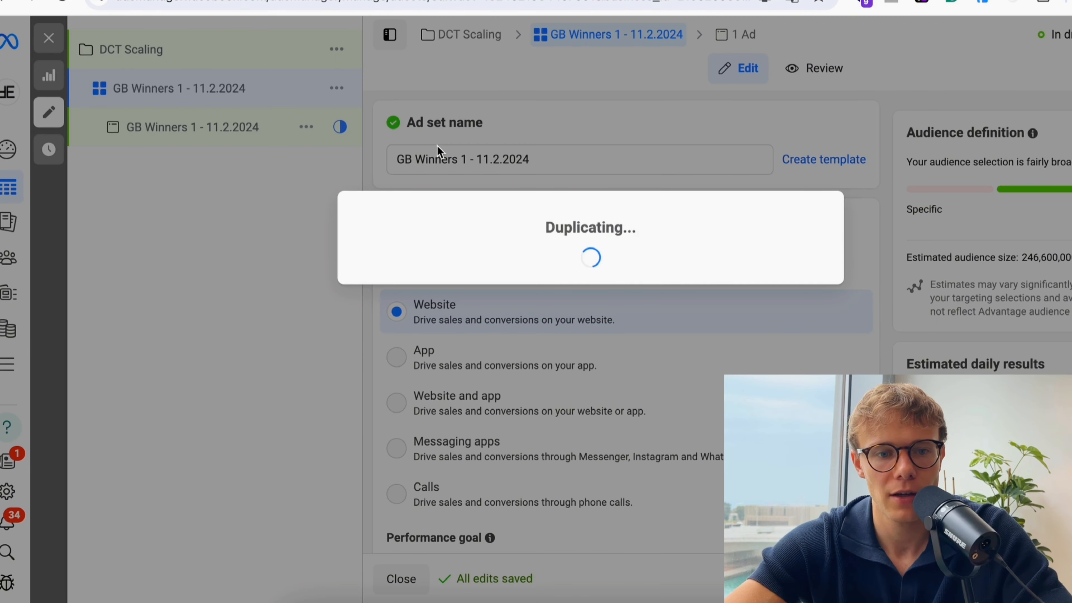